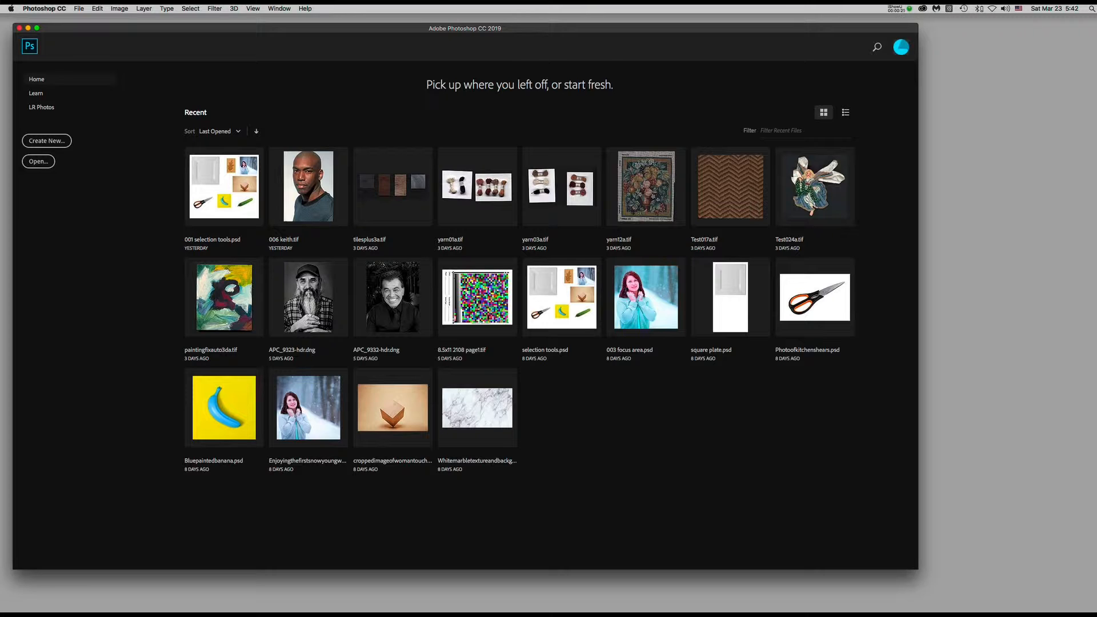
- Load blue_keith_sky.tif, blue_keith.psd and example_MidTerm.psd from the 004 compositing_simple folder into one document as stacked layers
left_click(79, 8)
mouse_move(94, 198)
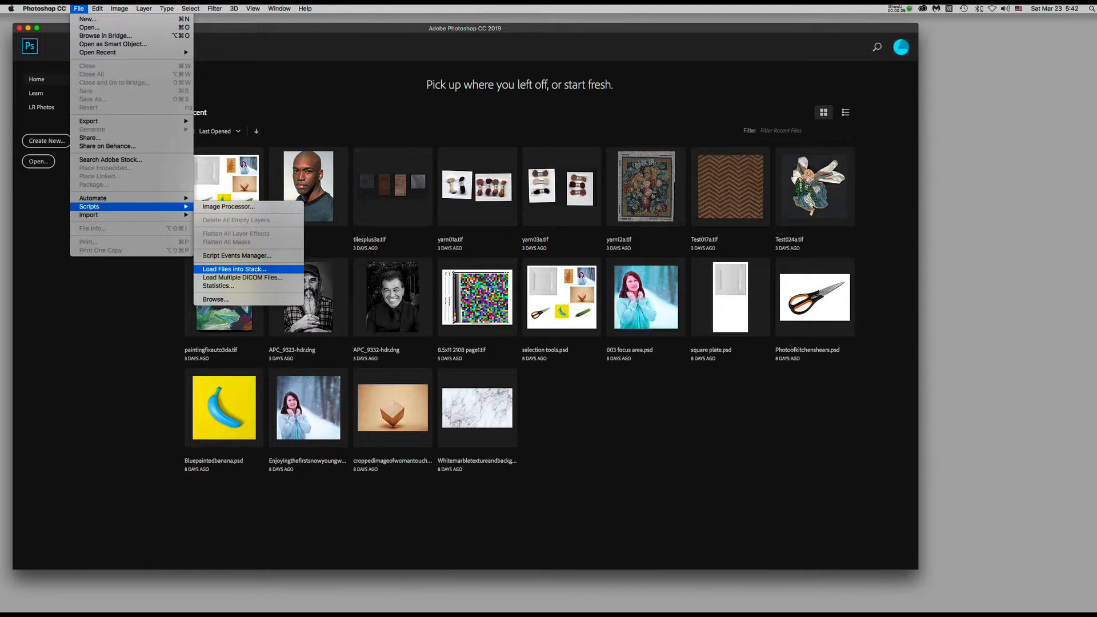
left_click(264, 270)
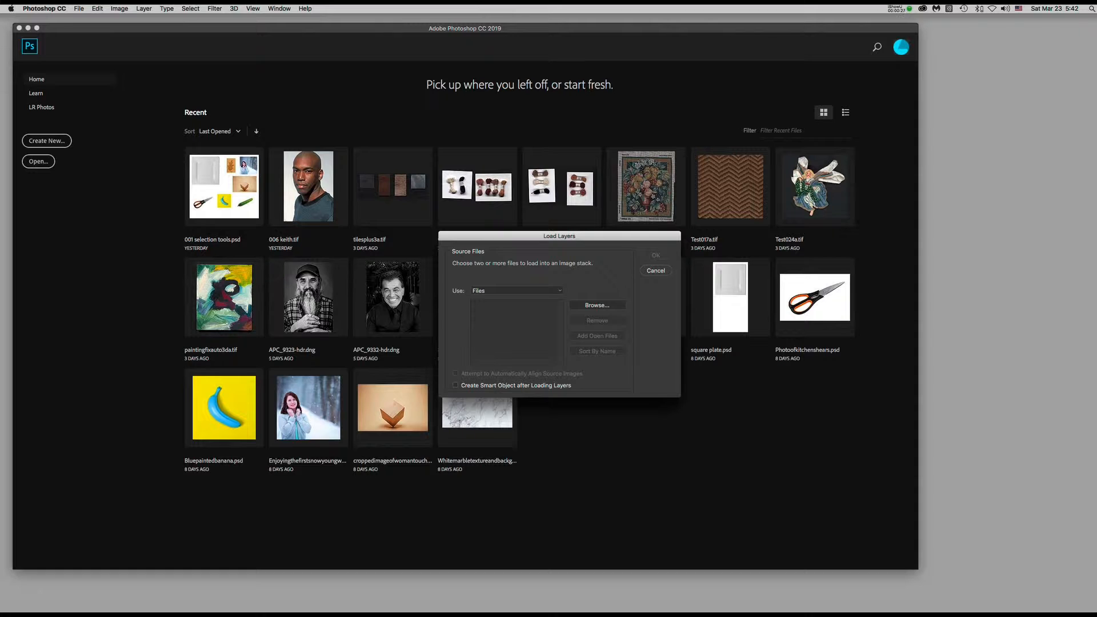
left_click(597, 305)
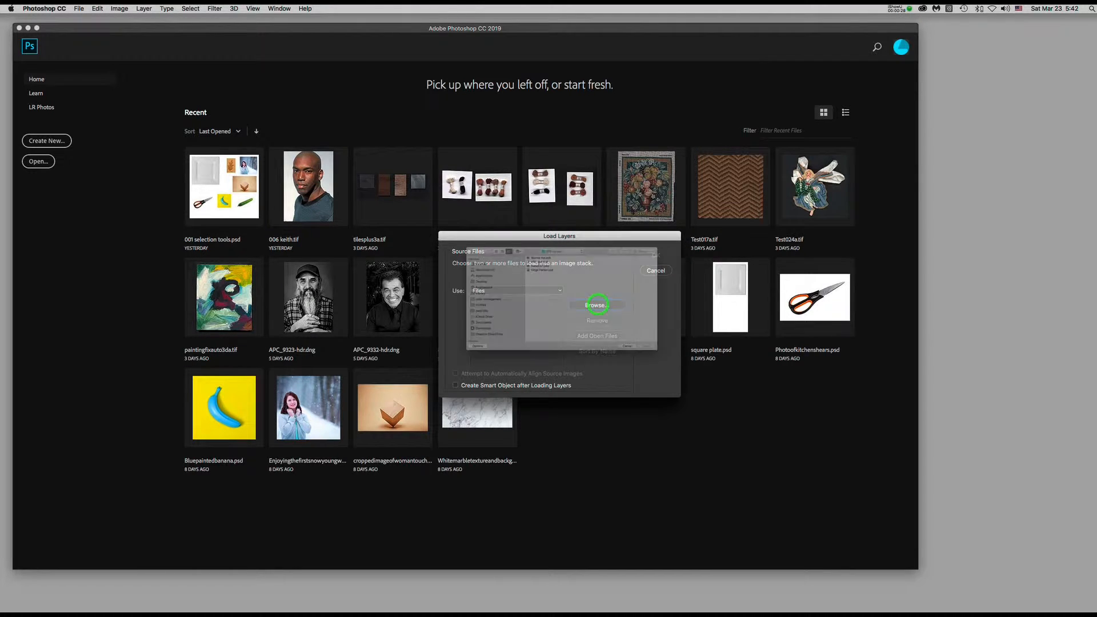
left_click(558, 207)
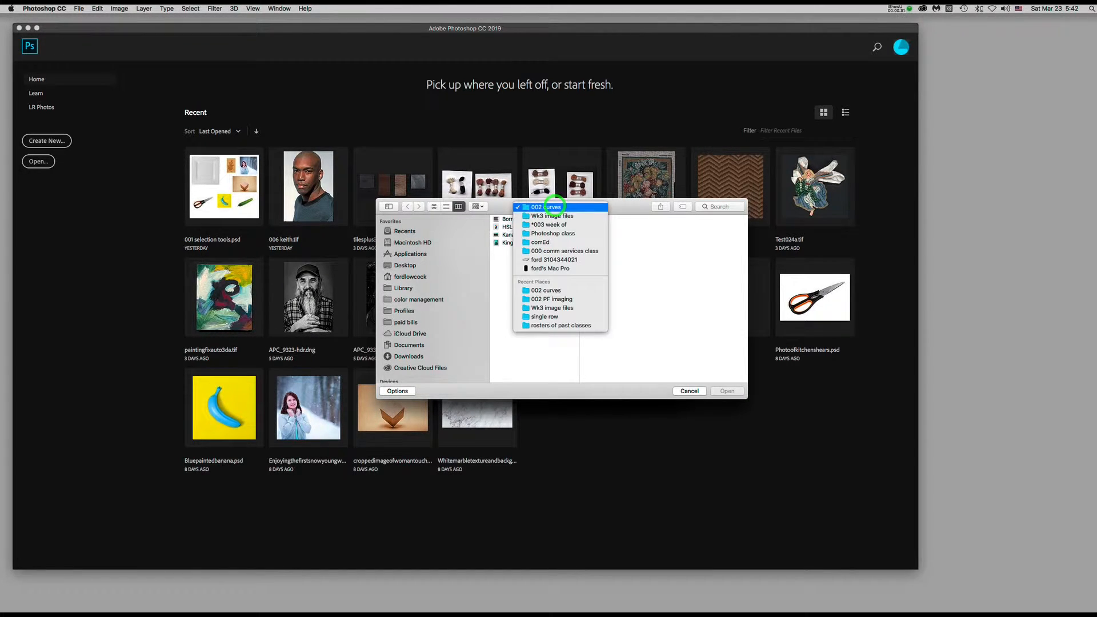
left_click(556, 215)
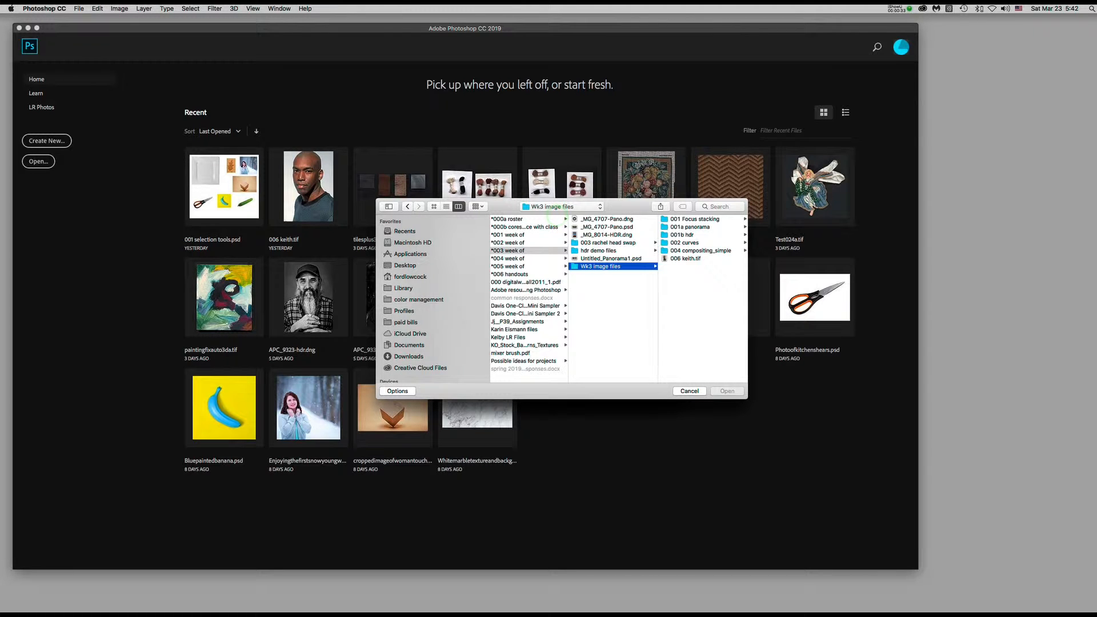
left_click(665, 250)
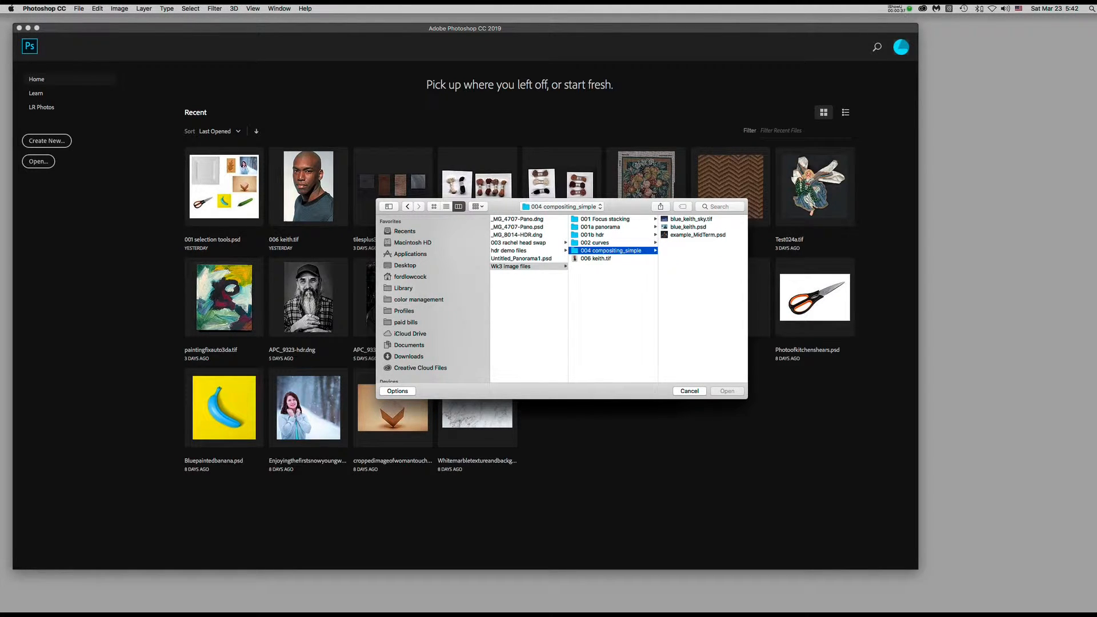
key("super+a")
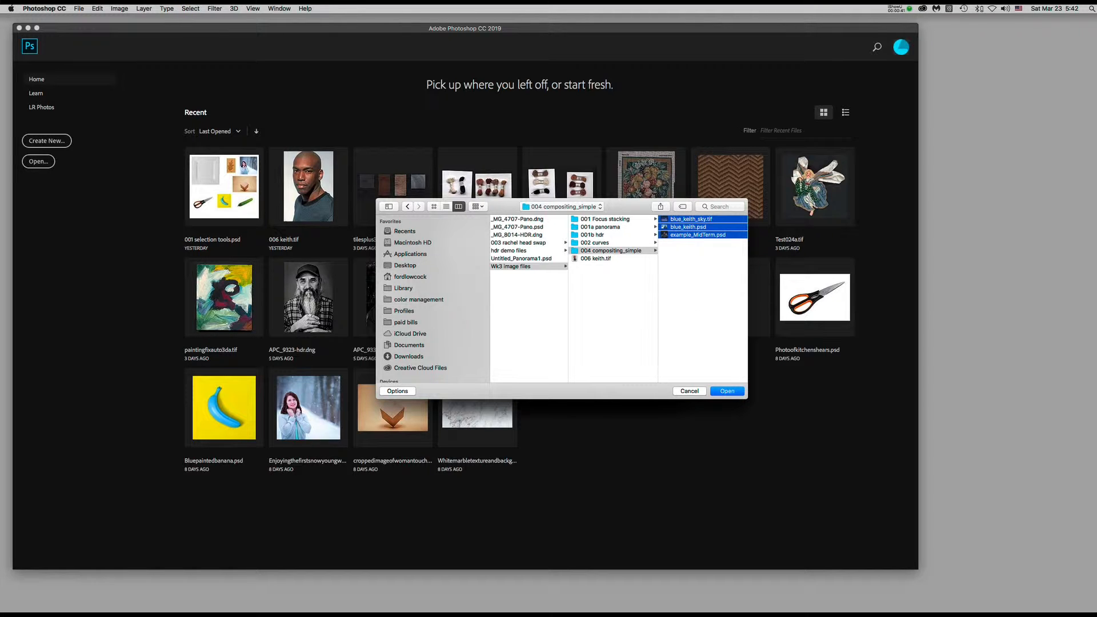
left_click(726, 391)
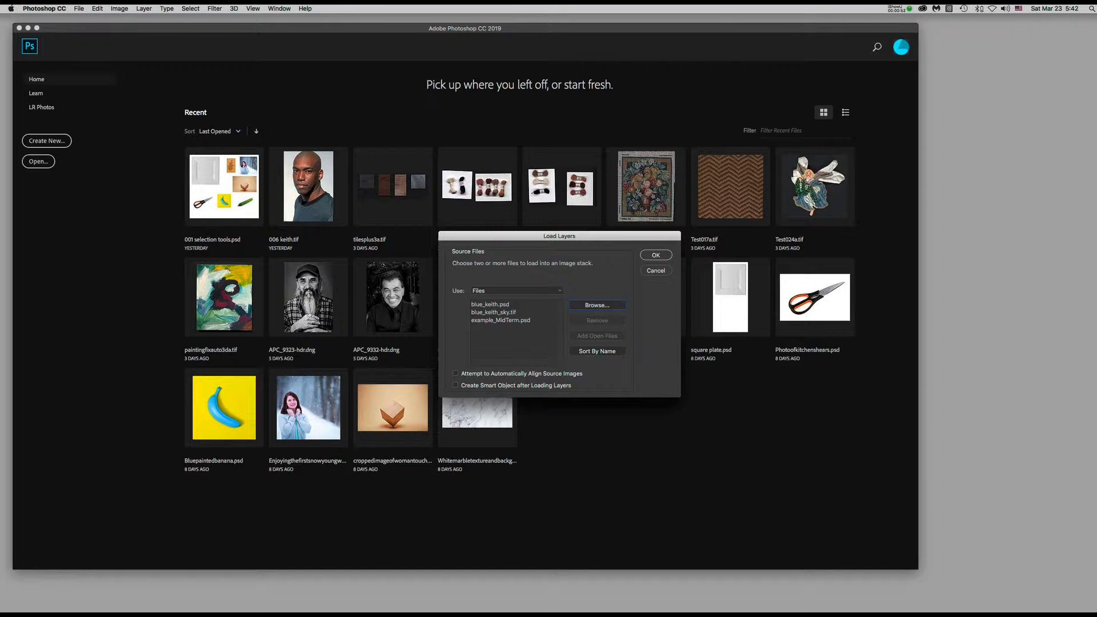
left_click(656, 255)
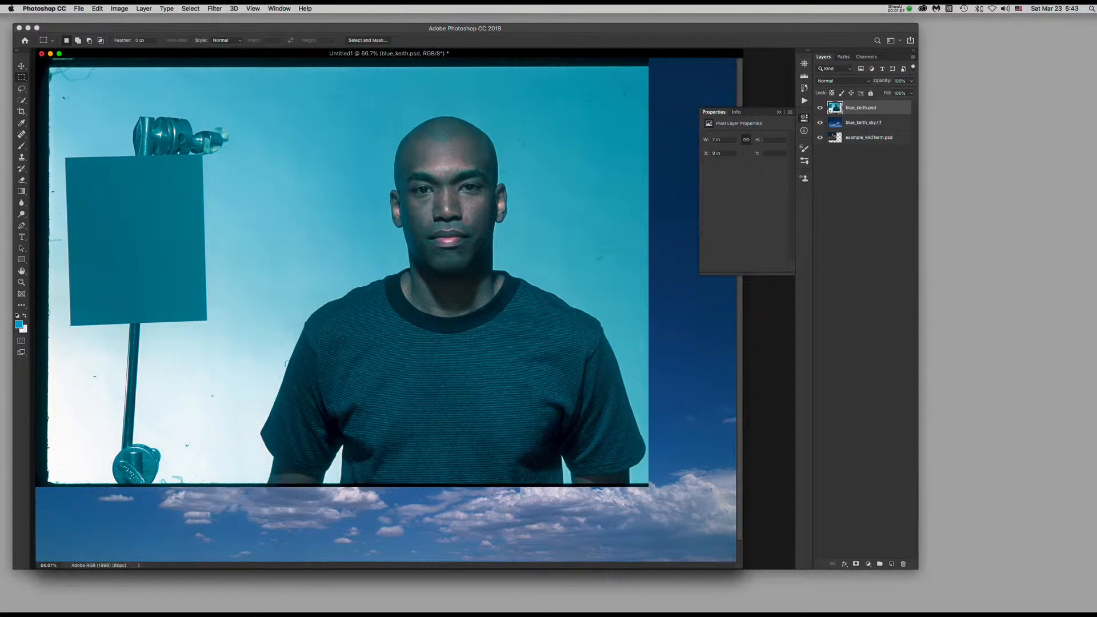
- Hide the blue_keith.psd and blue_keith_sky.tif layers and move the example_MidTerm.psd image toward the lower middle of the canvas
left_click(804, 118)
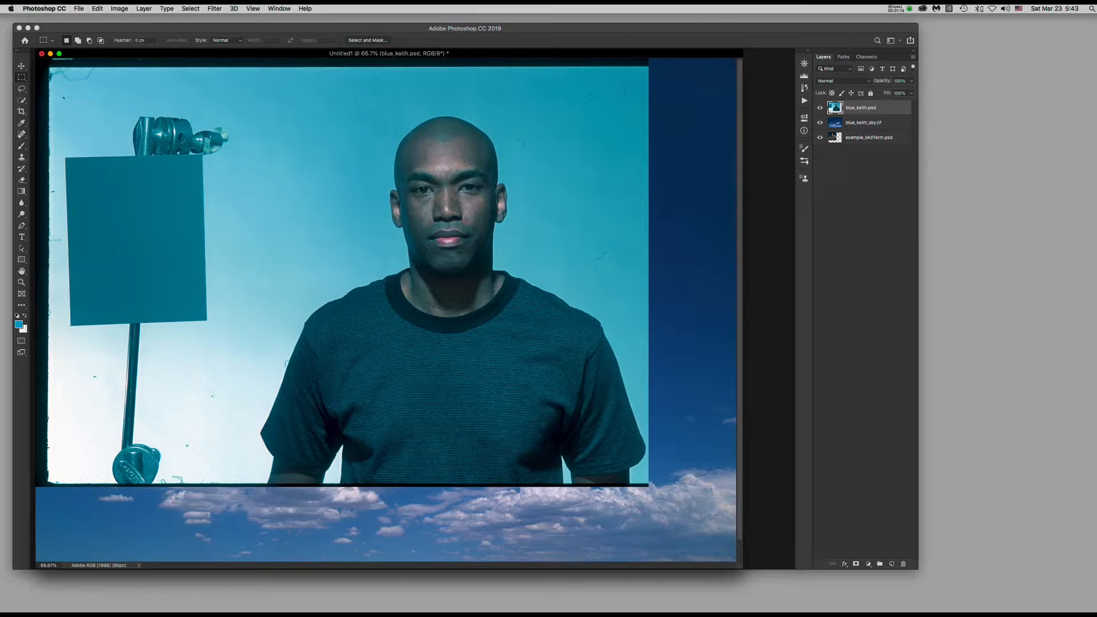
left_click(820, 108)
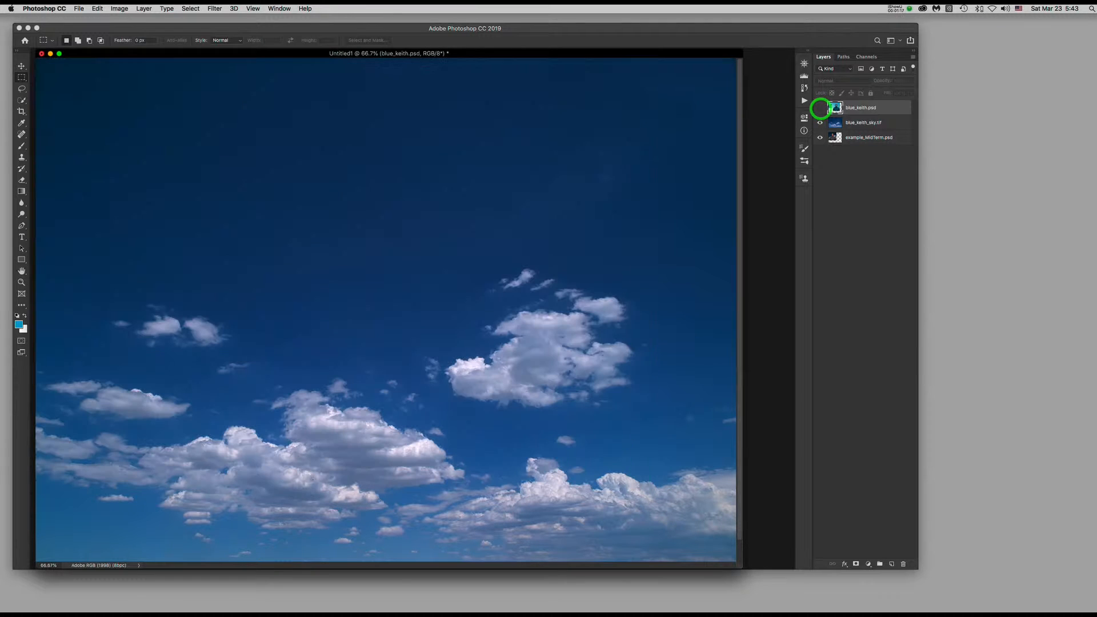
left_click(820, 123)
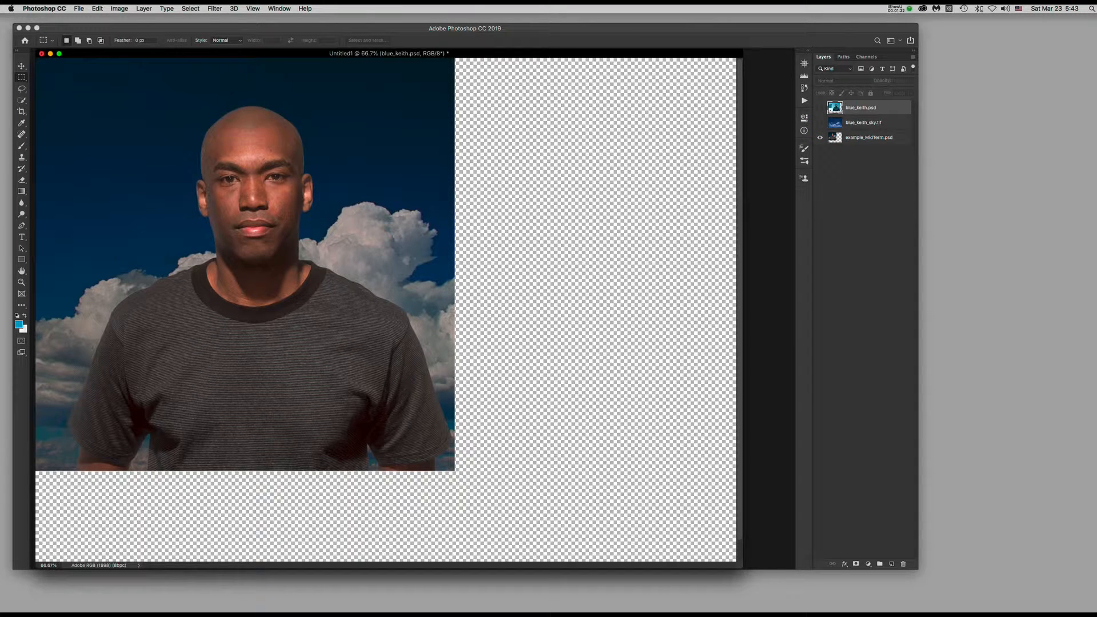
left_click(857, 138)
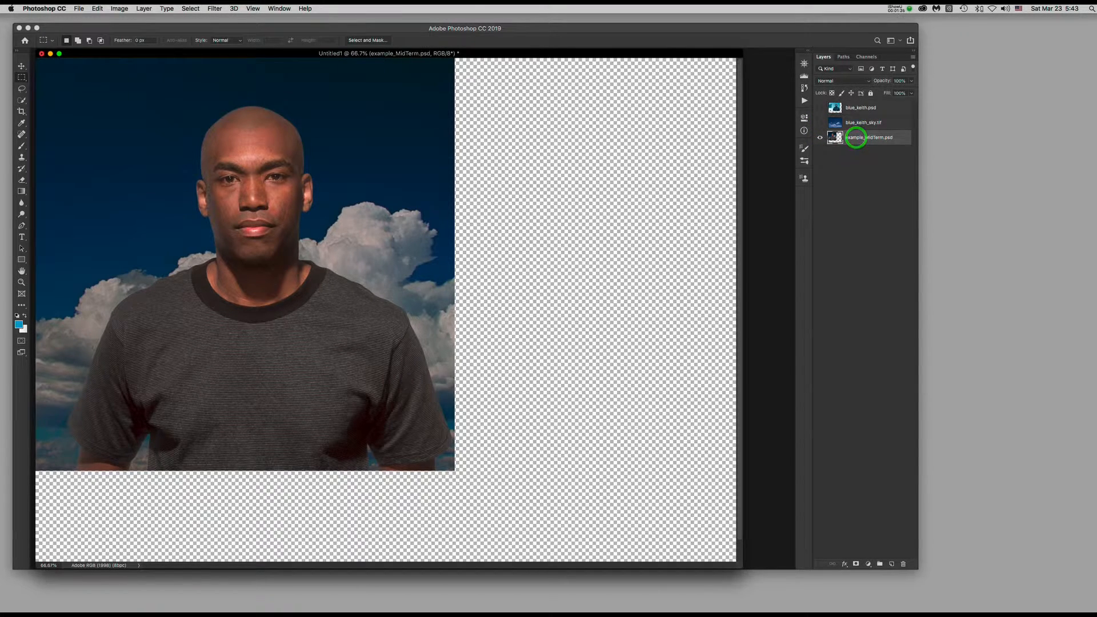
key("v")
left_click_drag(282, 204, 472, 302)
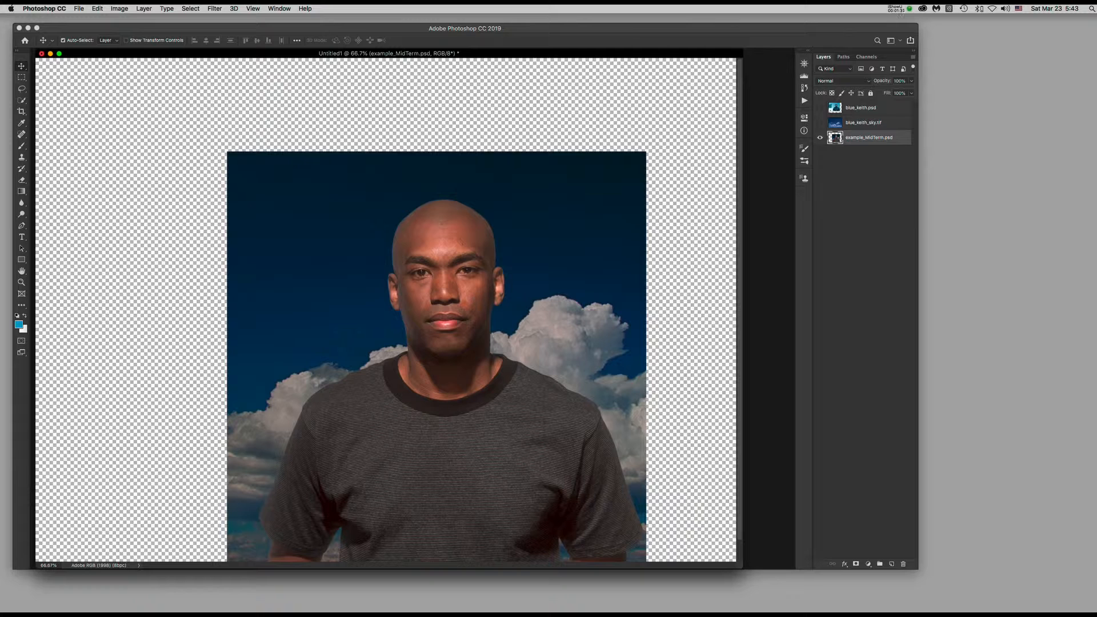
- Hide the example_MidTerm.psd layer, show the sky and blue_keith.psd layers again, and make blue_keith.psd the active layer
left_click(820, 137)
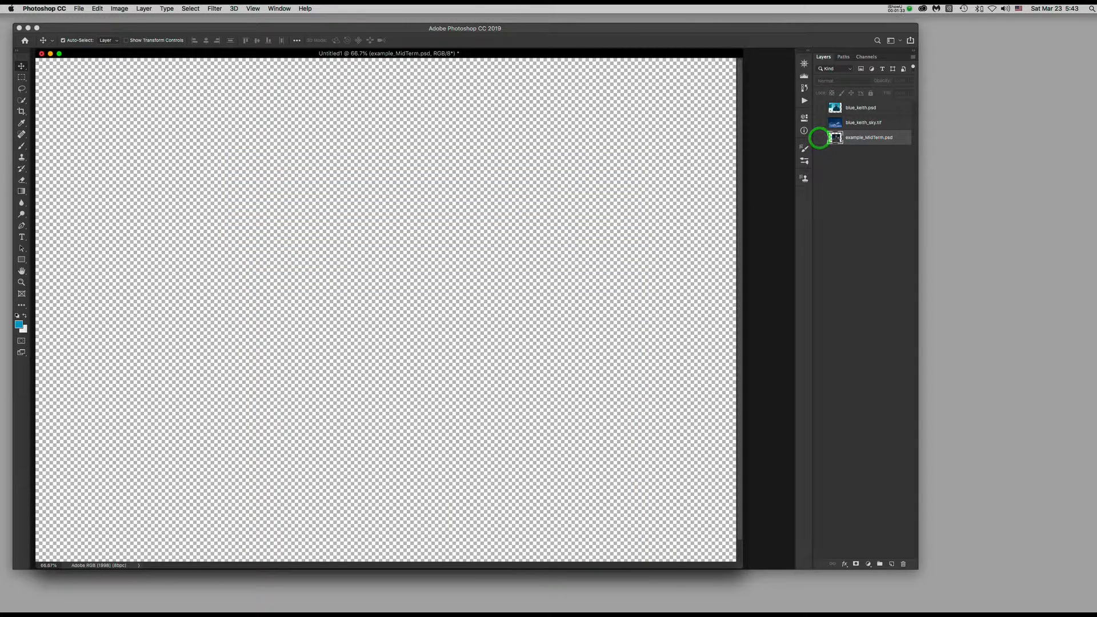
left_click(820, 123)
left_click(820, 107)
left_click(885, 107)
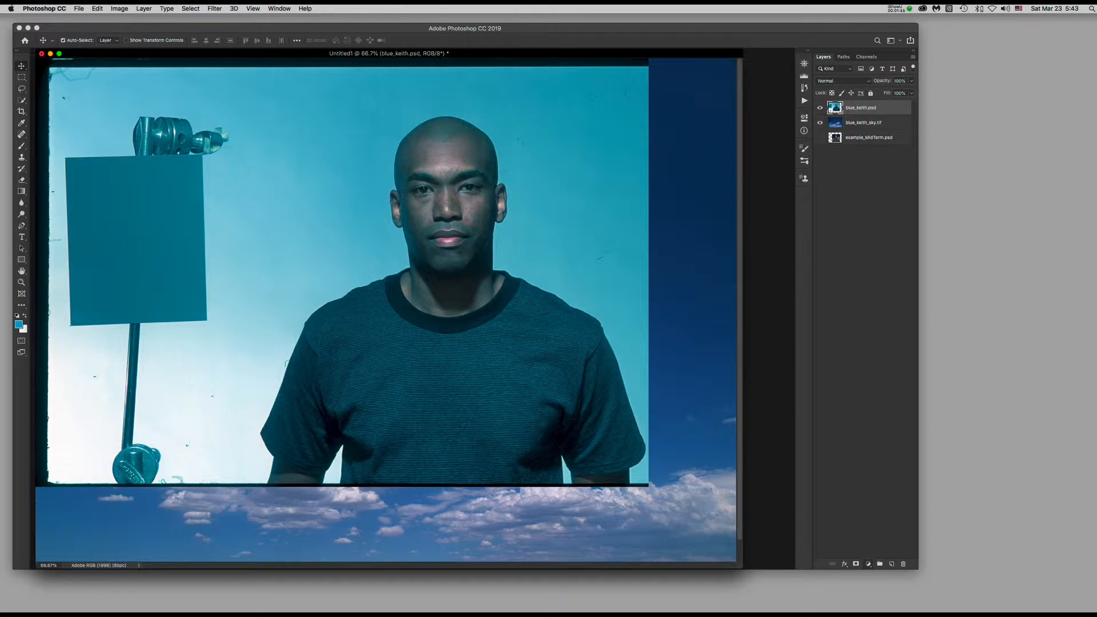
- Add a Curves adjustment layer above blue_keith.psd and set its gray point by sampling the gray card
left_click(868, 564)
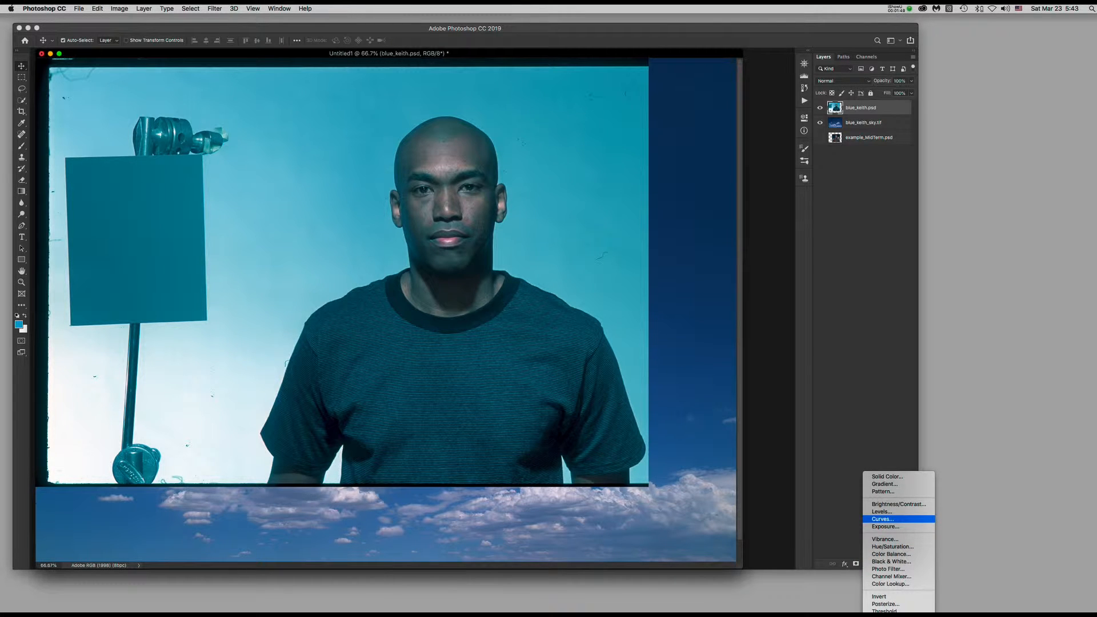
left_click(902, 519)
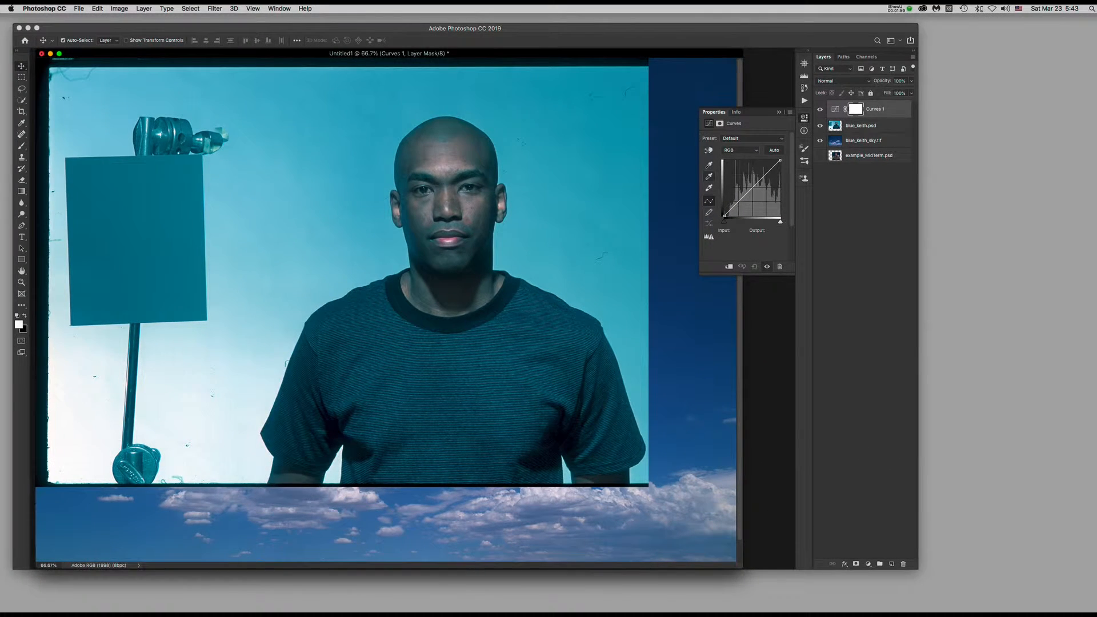
left_click(708, 176)
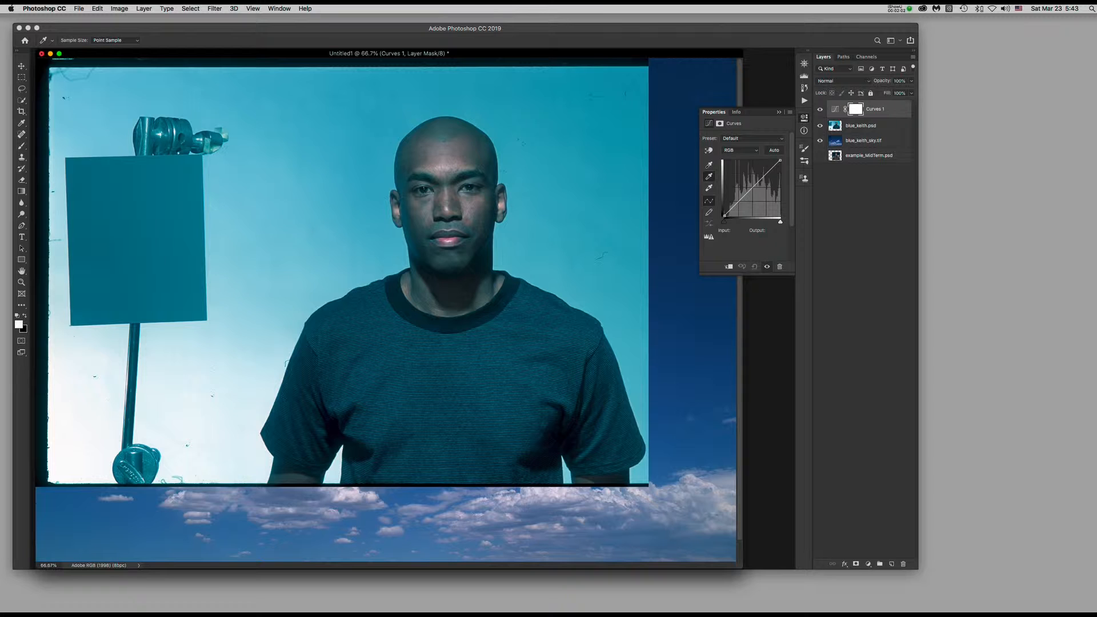
left_click(158, 228)
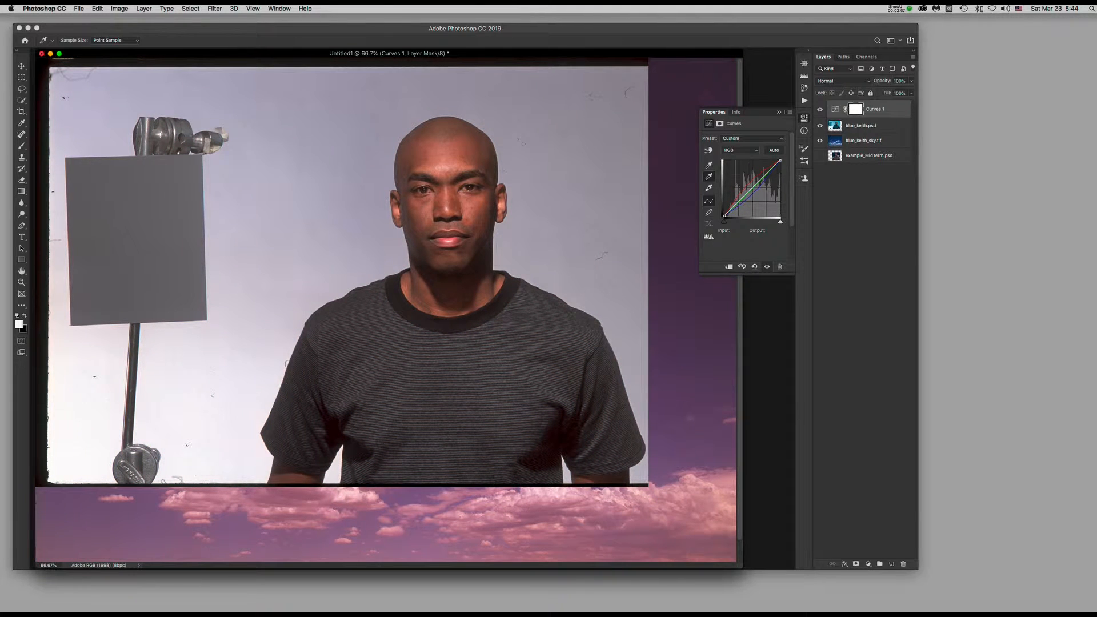
- Try another gray card sample and a contrast curve with shadow and highlight points, then reset the Curves adjustment
left_click(108, 225)
left_click(734, 208)
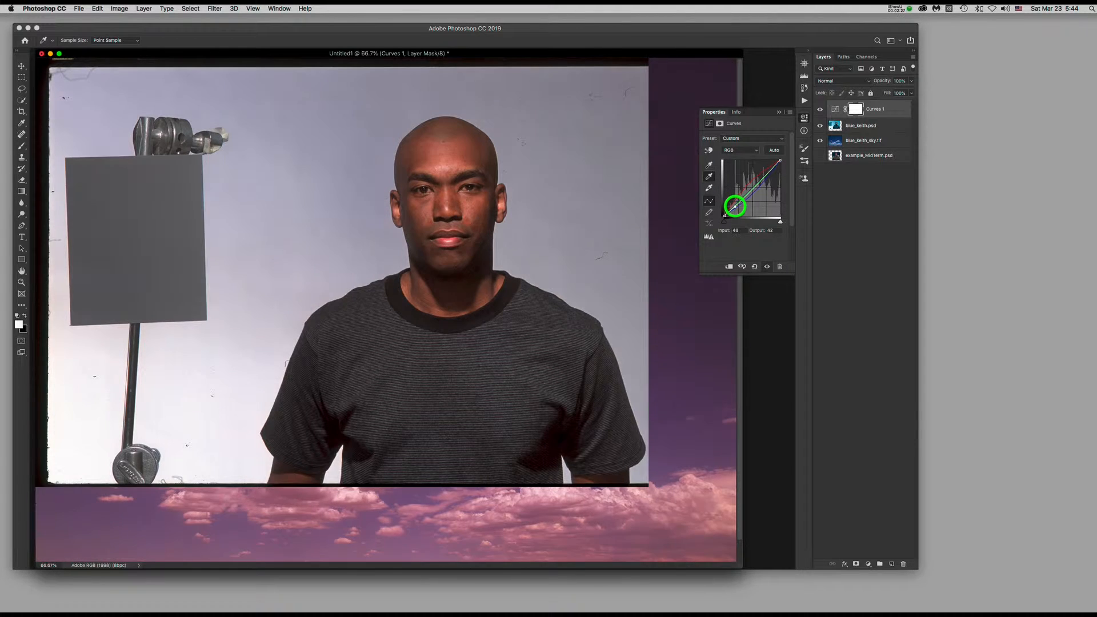
left_click(764, 172)
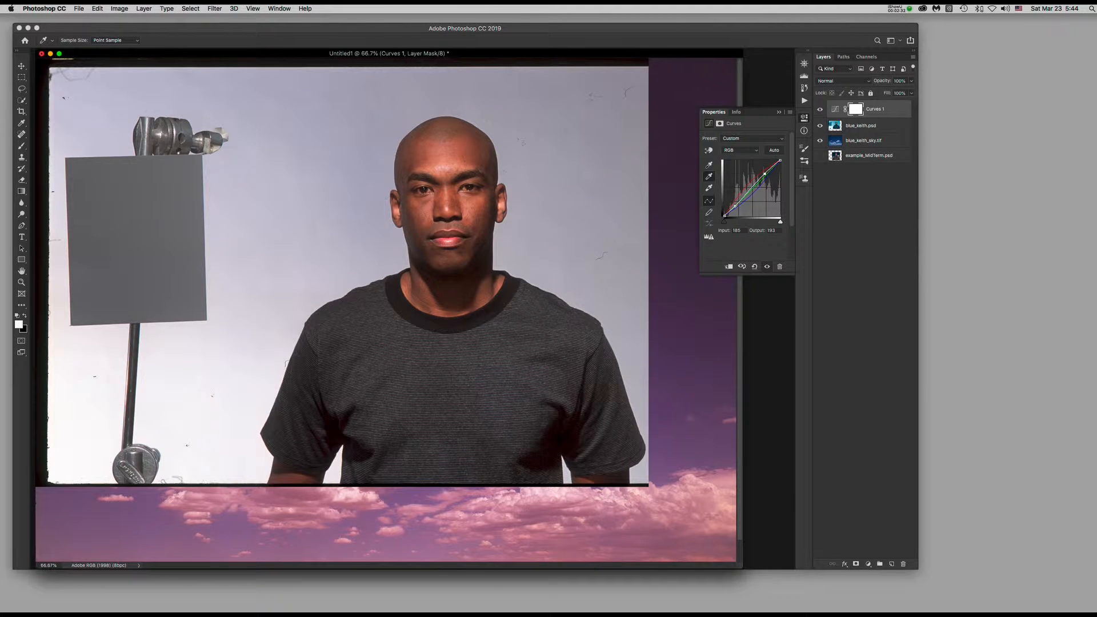
left_click(754, 267)
left_click(755, 266)
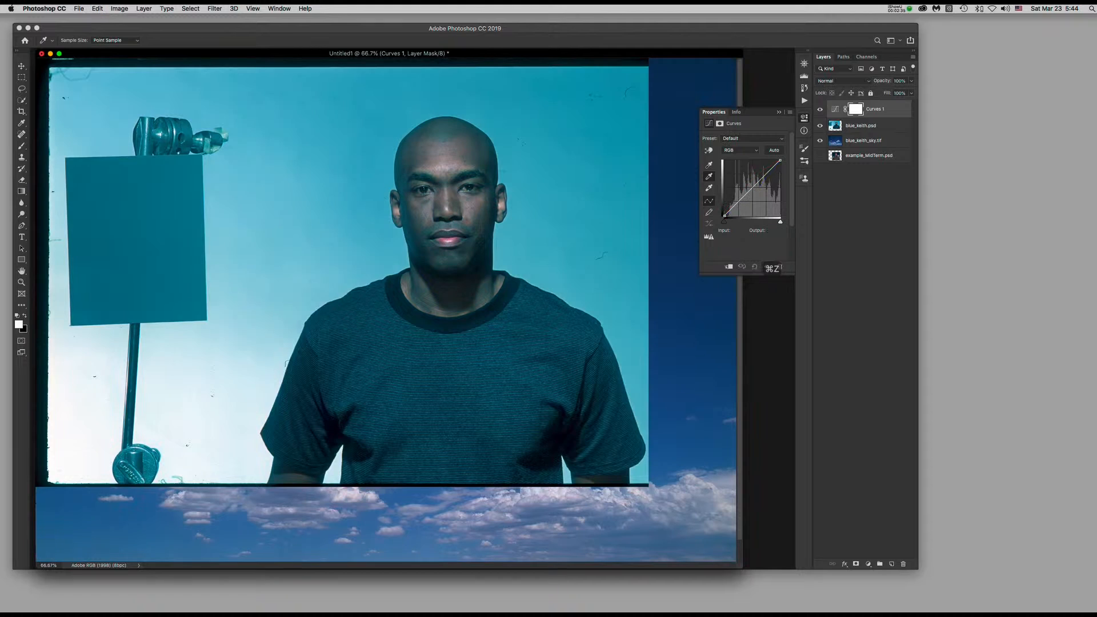
- Neutralize the blue cast by sampling the middle of the gray card as the Curves gray point
left_click(709, 177)
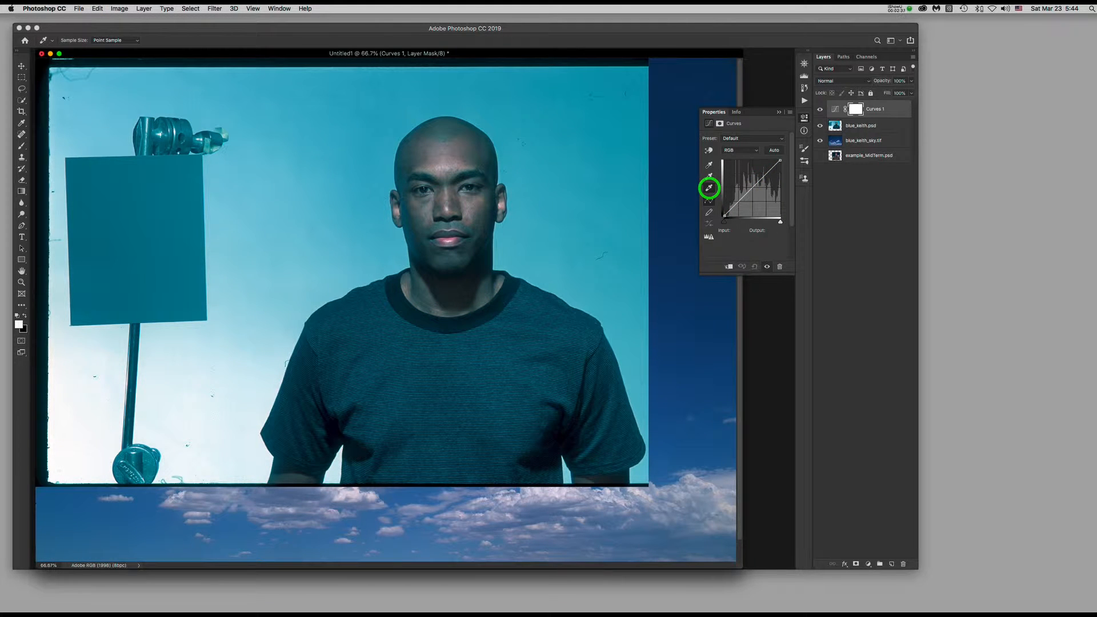
left_click(154, 235)
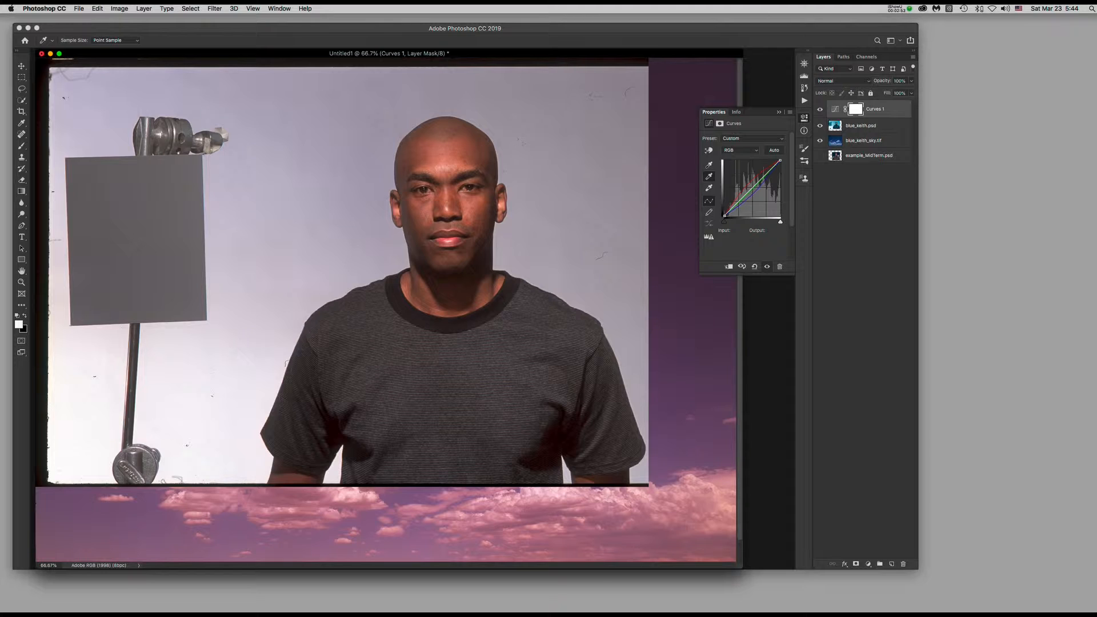
- Select the man on the blue_keith.psd layer with the Quick Selection tool, using an enlarged brush
key("w")
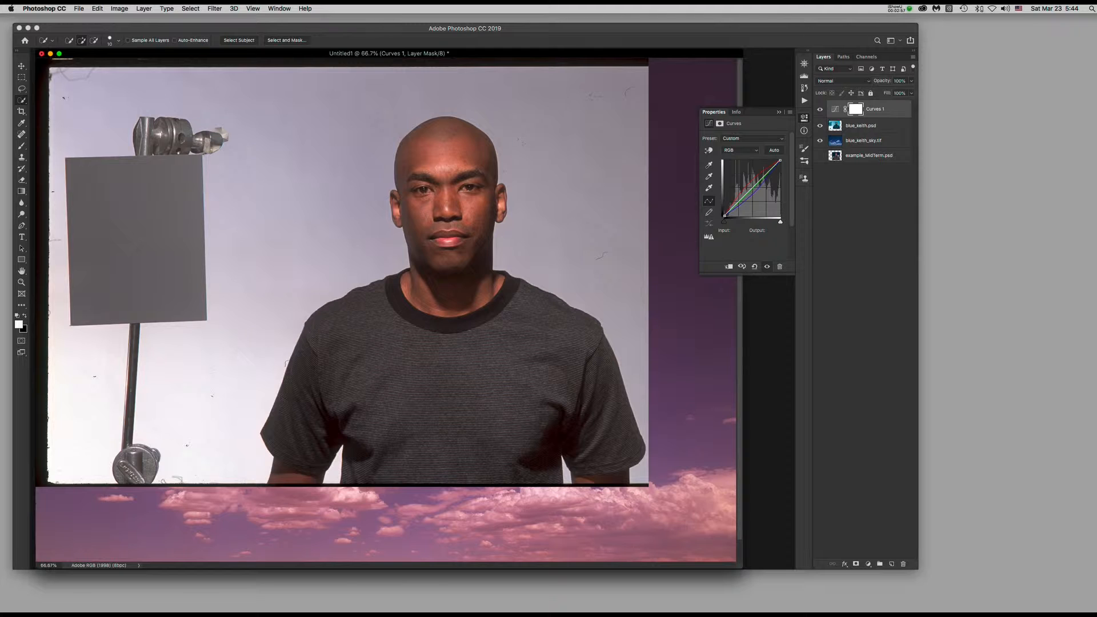
left_click(893, 126)
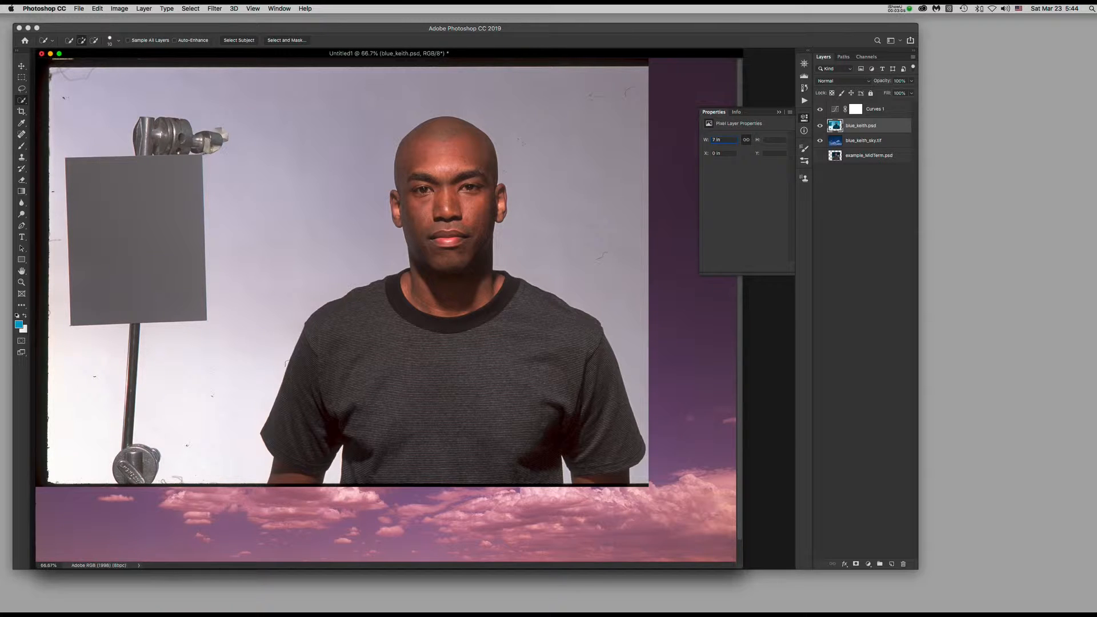
key("bracketright")
key("bracketright")
key("bracketright")
key("bracketright")
left_click(451, 439)
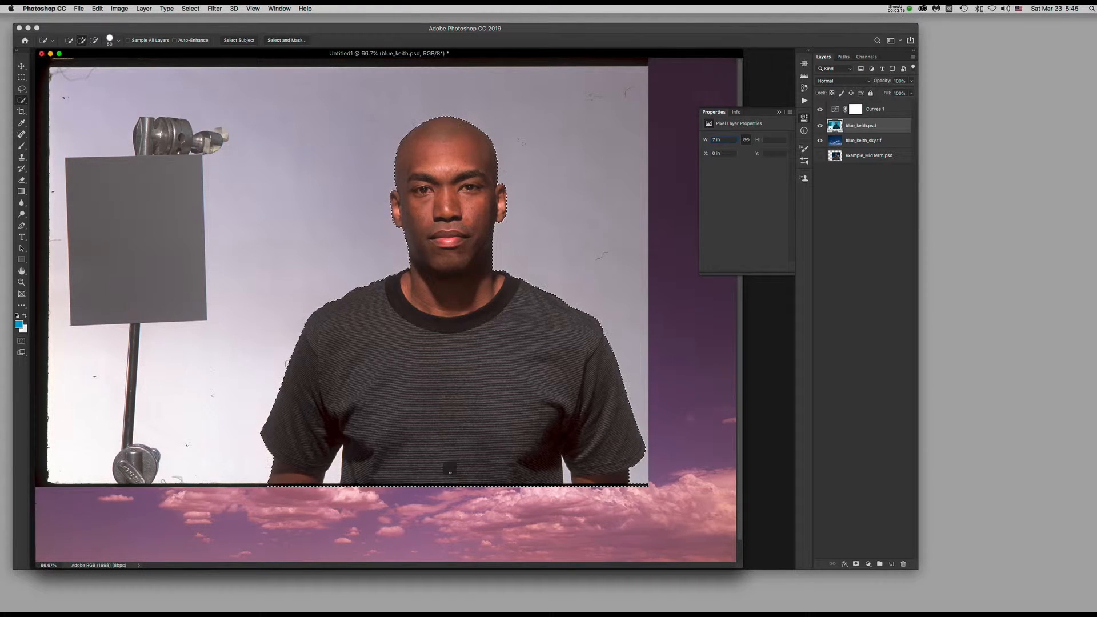
- Subtract the black film border below the man from the selection using a rectangular marquee about 4.5 in wide and 0.14 in high
scroll(360, 486, "up", 5)
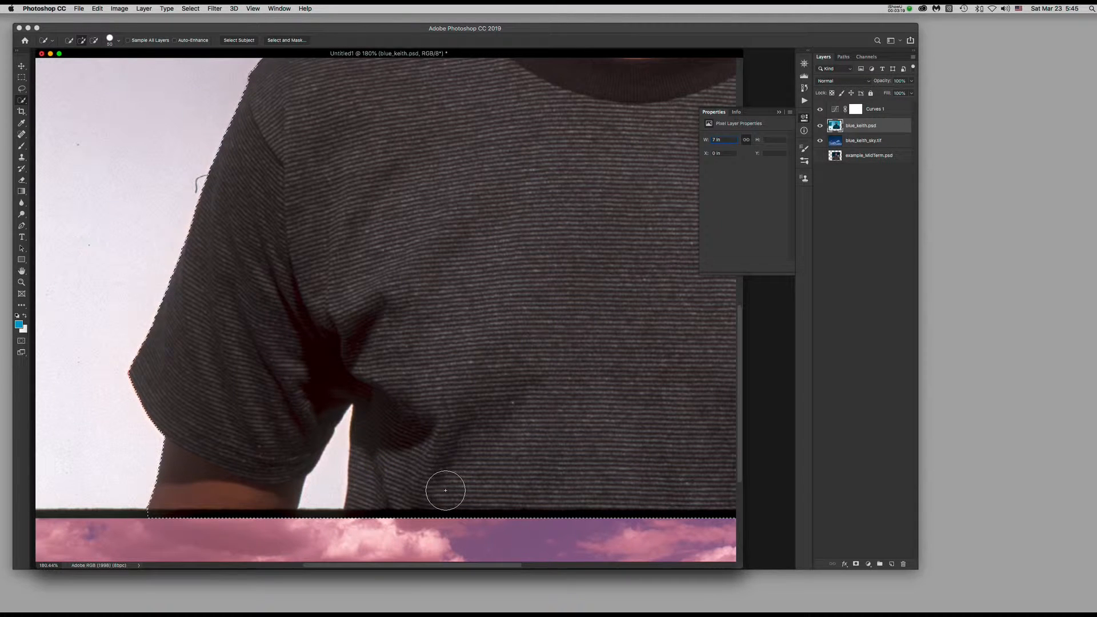
key("super+1")
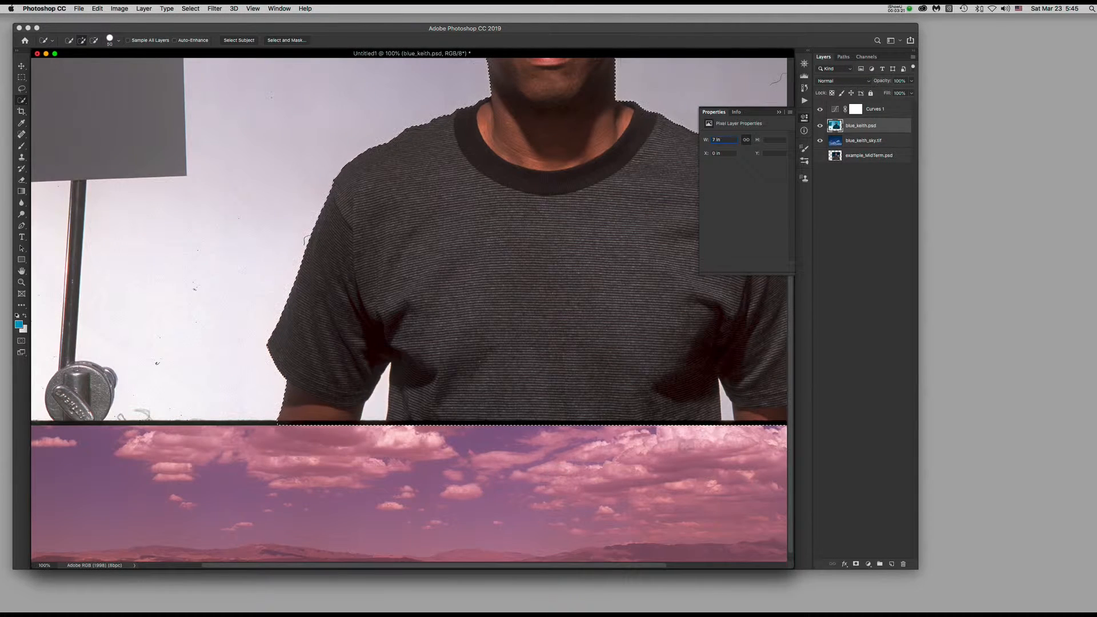
scroll(507, 375, "right", 5)
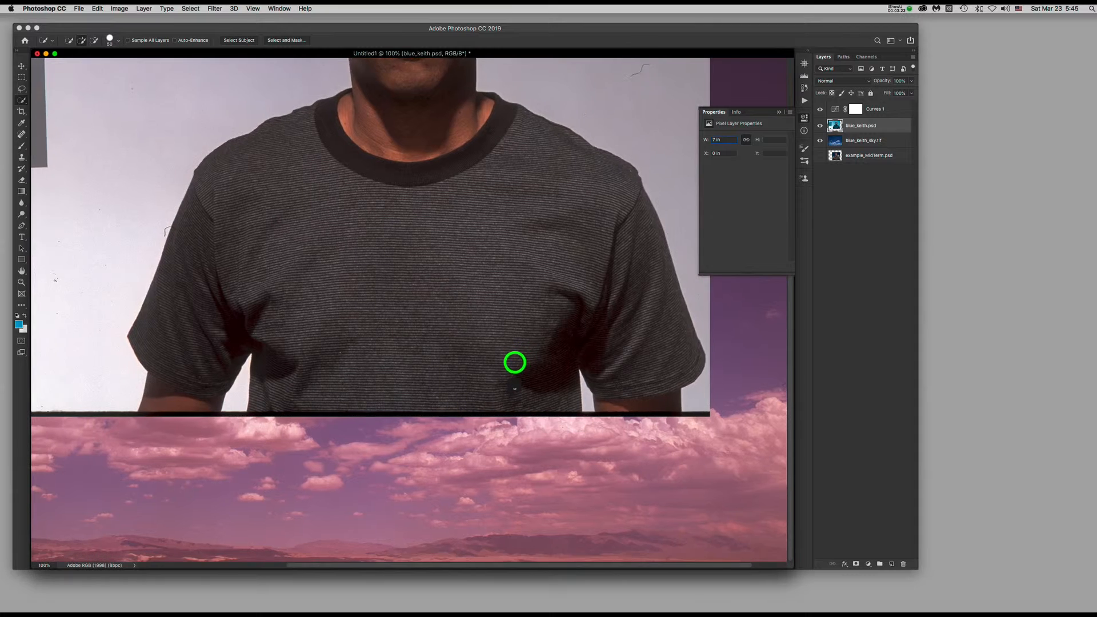
scroll(515, 362, "right", 2)
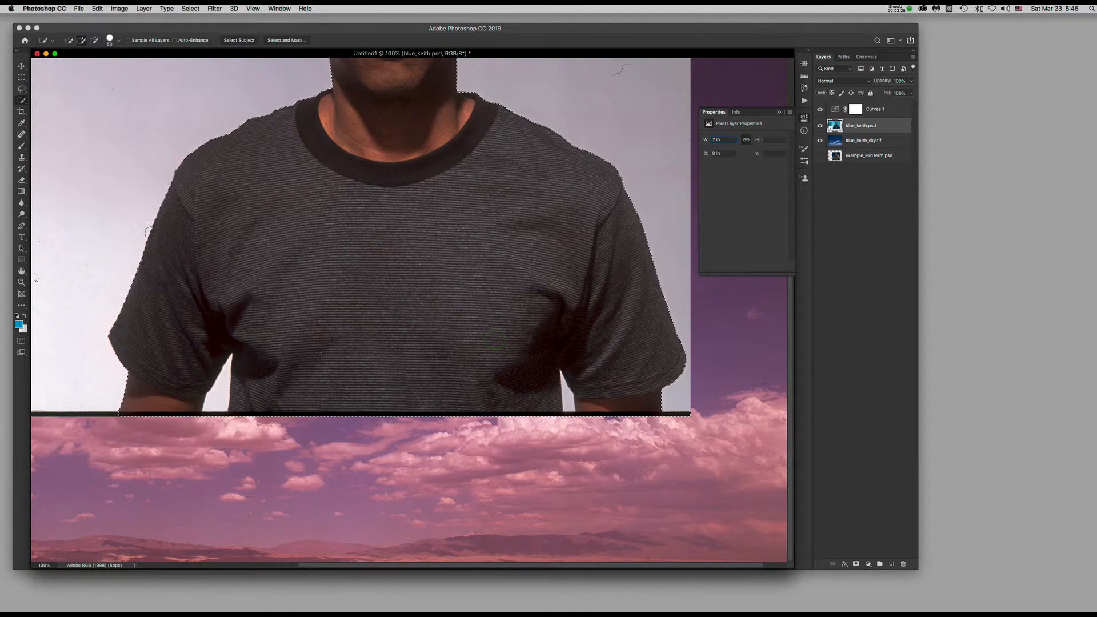
key("m")
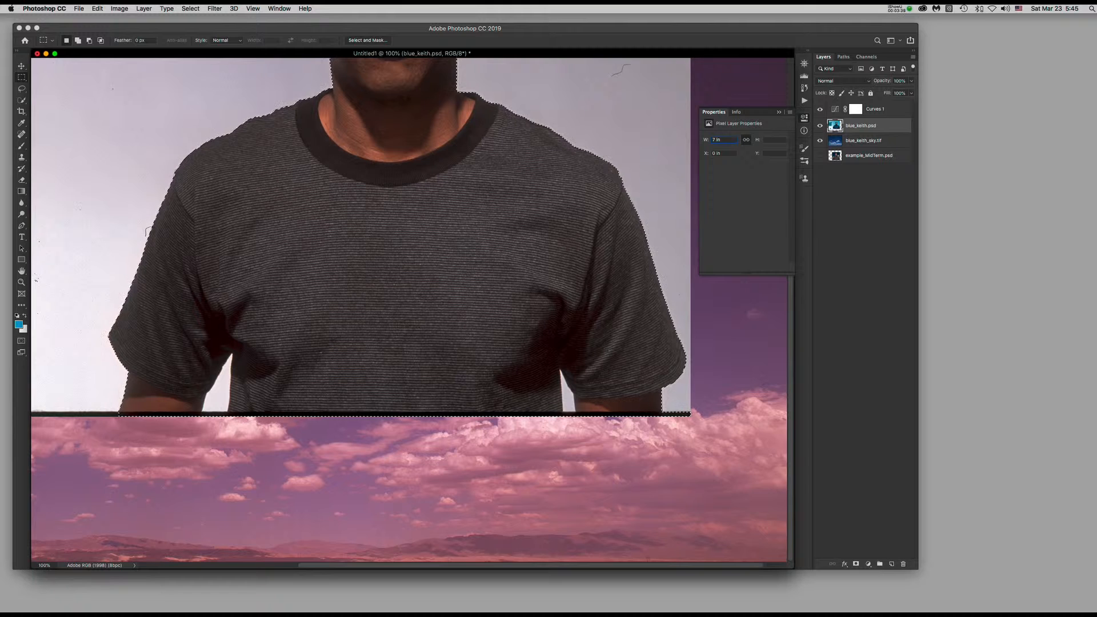
key("alt")
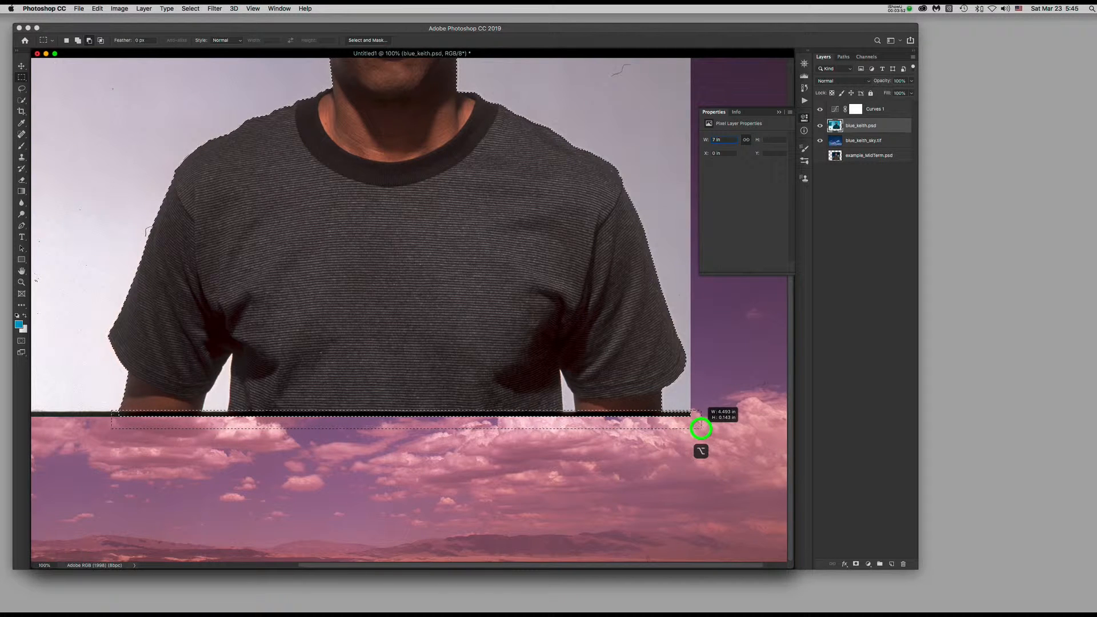
left_click_drag(701, 429, 702, 429)
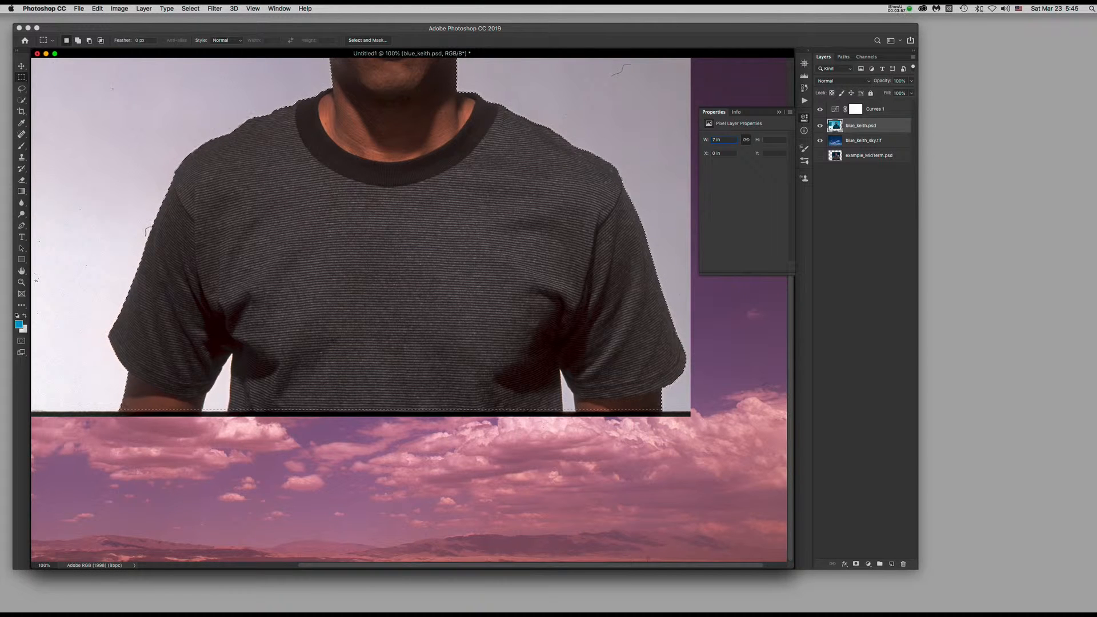
- Subtract the white background gaps between the arms and the torso from the selection with the Magic Wand tool
mouse_move(564, 399)
left_mouse_down()
mouse_move(607, 397)
mouse_move(583, 400)
left_mouse_up()
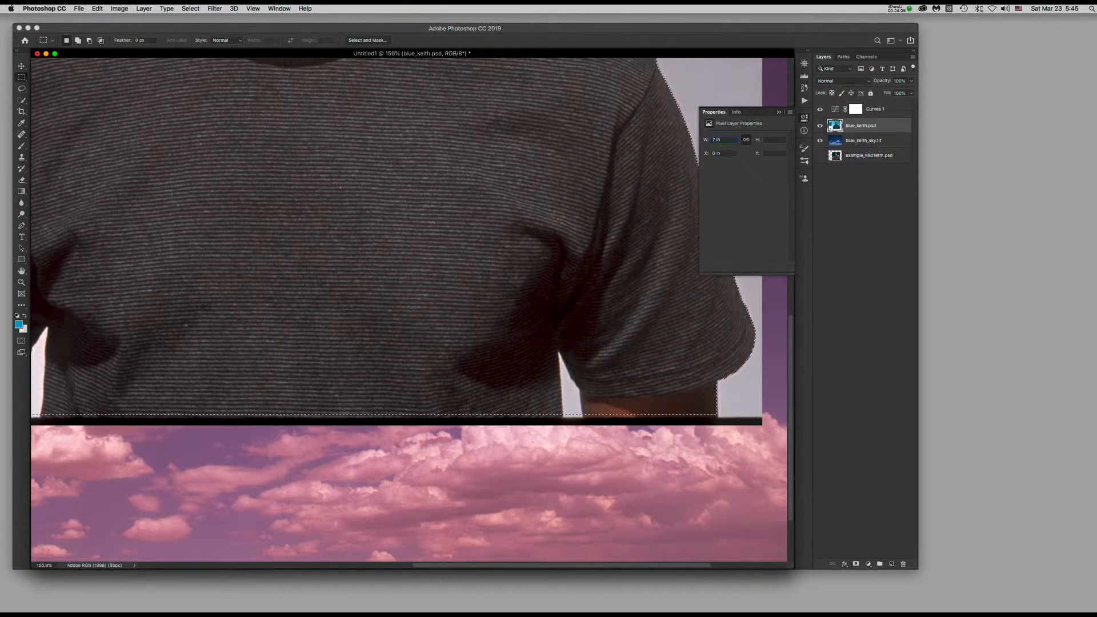
left_click_drag(516, 374, 543, 374)
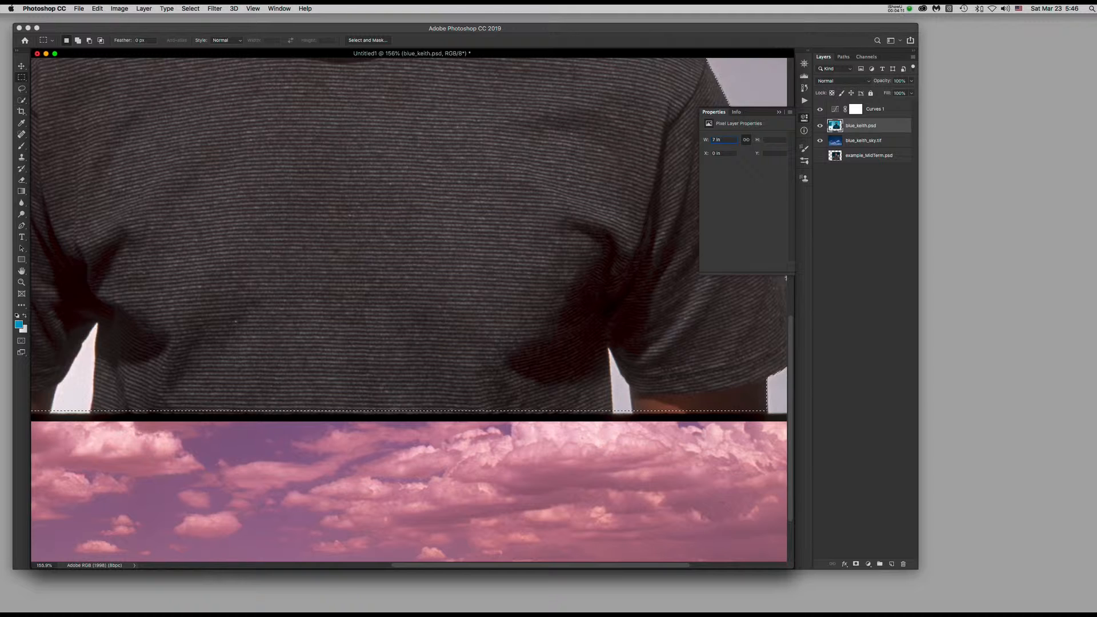
left_click_drag(21, 99, 64, 109)
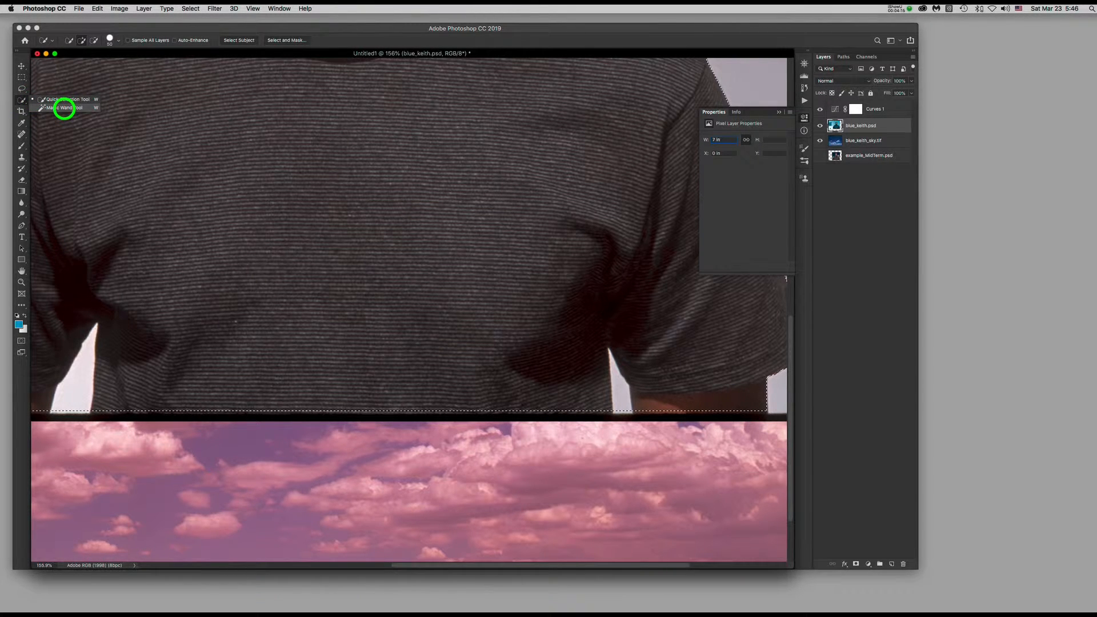
left_click_drag(64, 109, 64, 108)
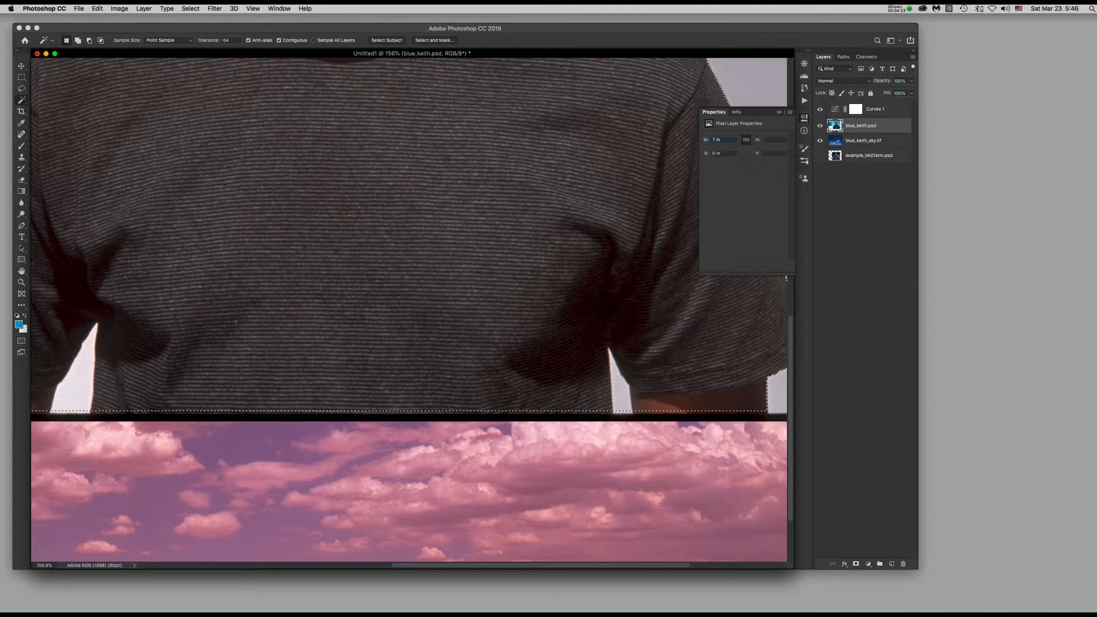
key("alt")
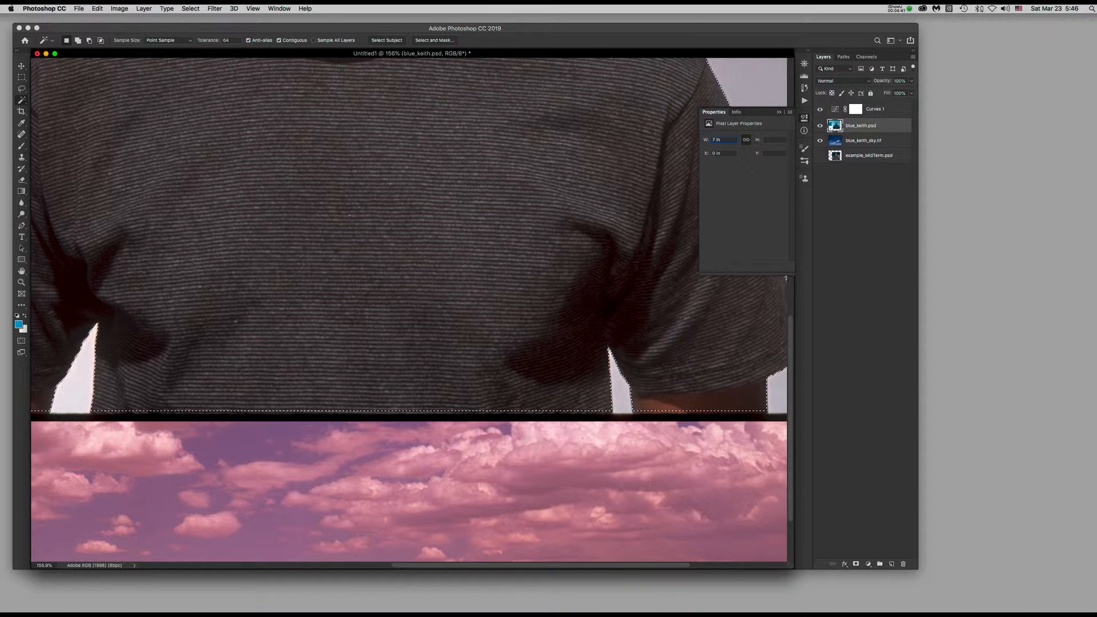
- Trim the selection with the Lasso tool in the notches directly above and below the man's ear on the gray card's side
left_click(804, 118)
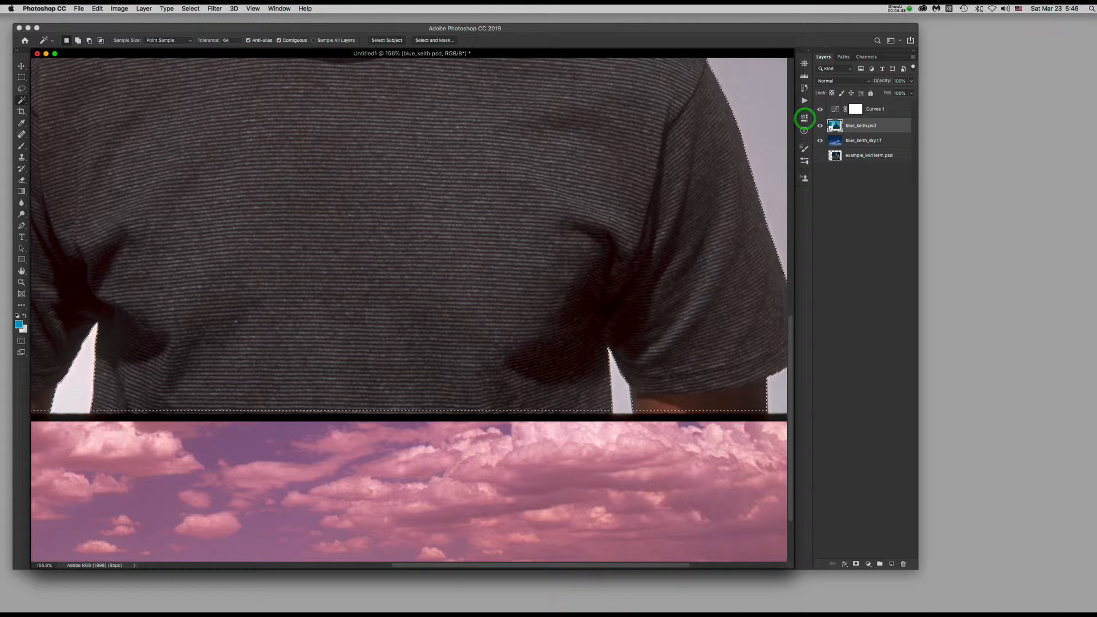
left_click_drag(653, 356, 605, 555)
left_click_drag(419, 225, 508, 440)
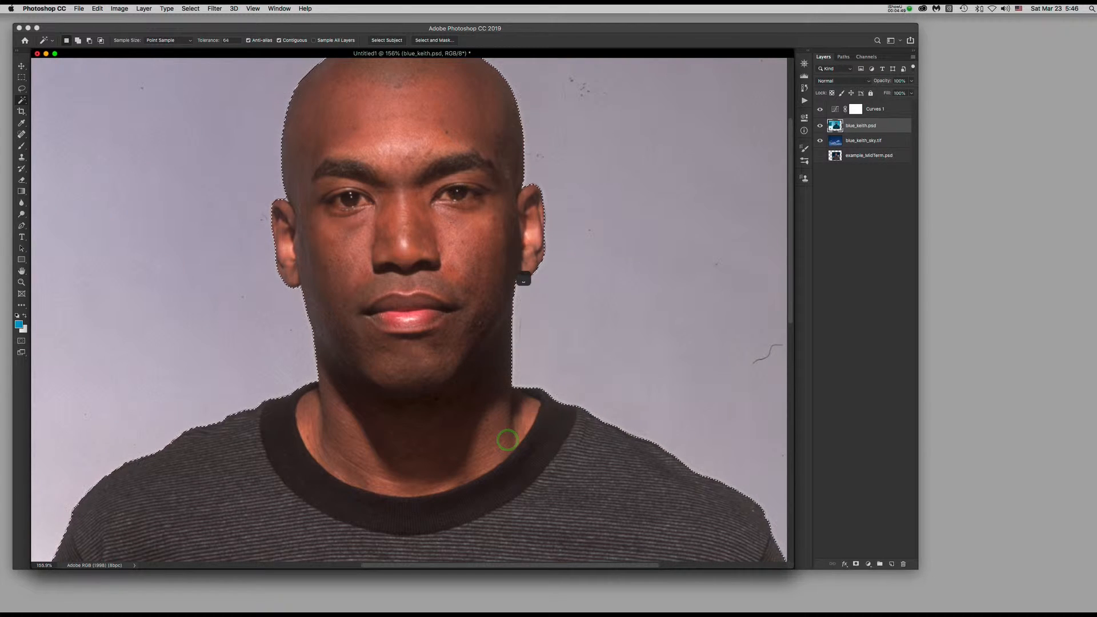
mouse_move(535, 289)
left_mouse_down()
mouse_move(571, 297)
mouse_move(552, 294)
left_mouse_up()
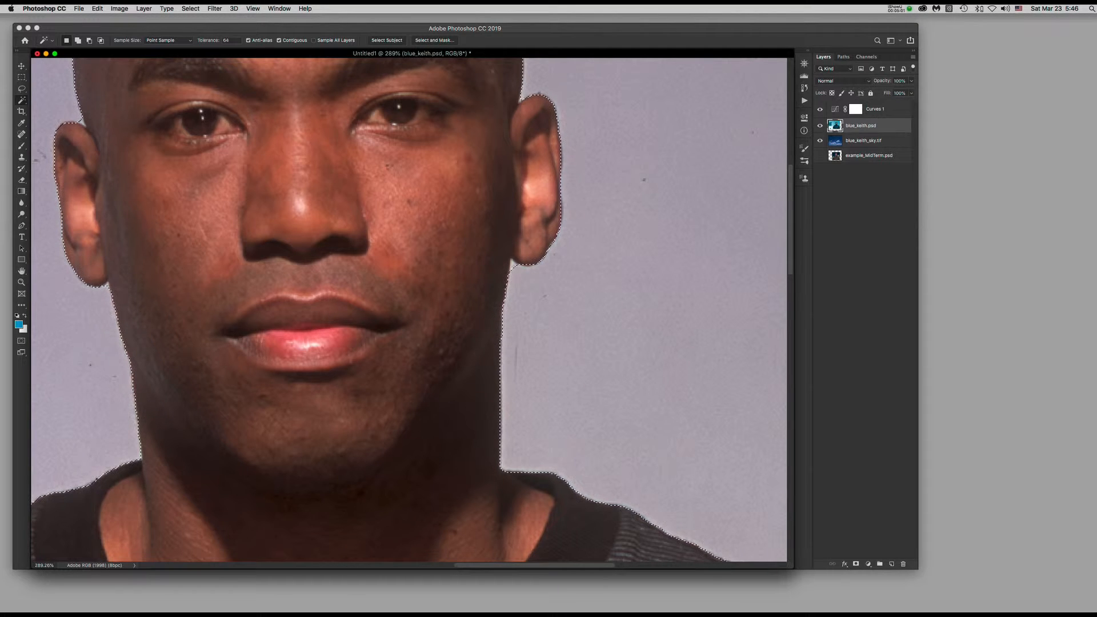
left_click(21, 89)
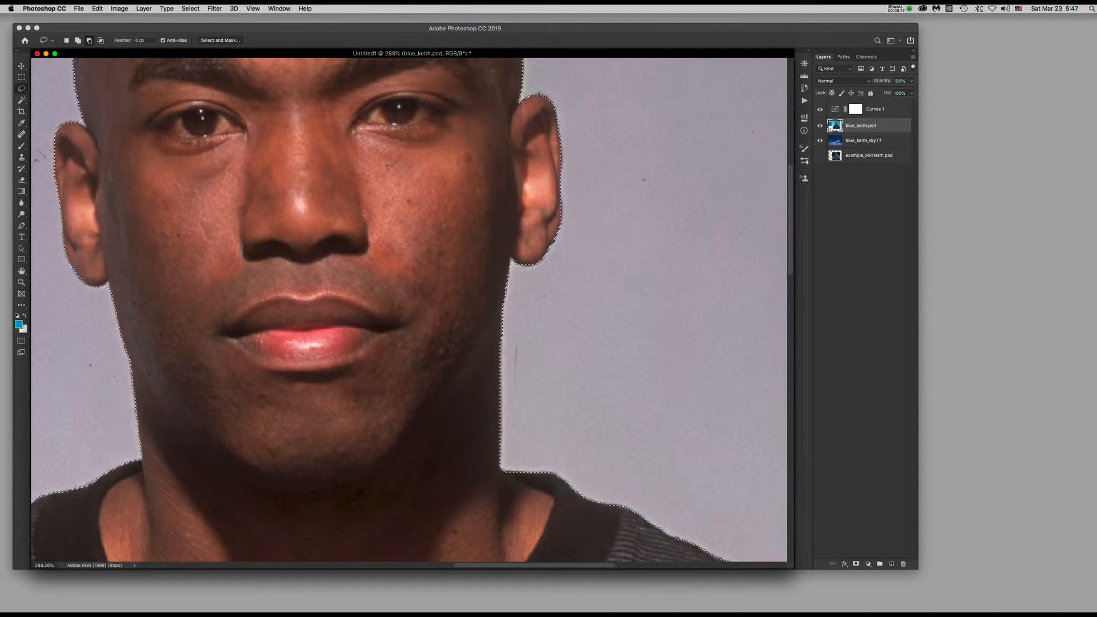
mouse_move(81, 112)
left_mouse_down()
mouse_move(86, 126)
mouse_move(74, 103)
left_mouse_up()
left_click_drag(97, 286, 109, 294)
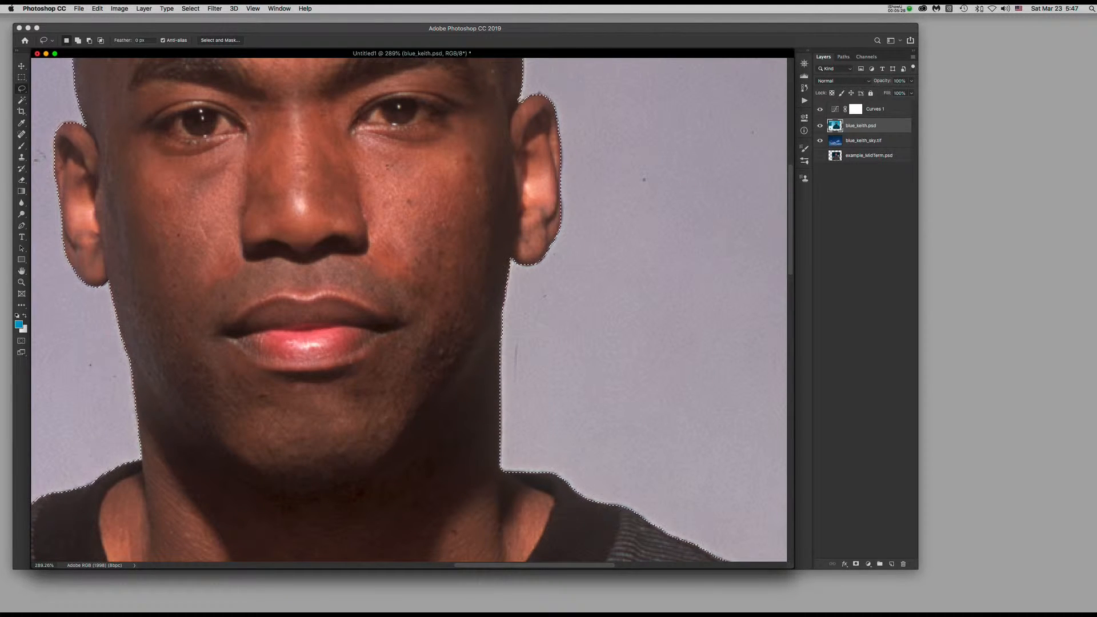
- Check the selection edge around the head, shoulder and sleeve, and add a layer mask from it to the blue_keith.psd layer
left_click_drag(436, 287, 601, 180)
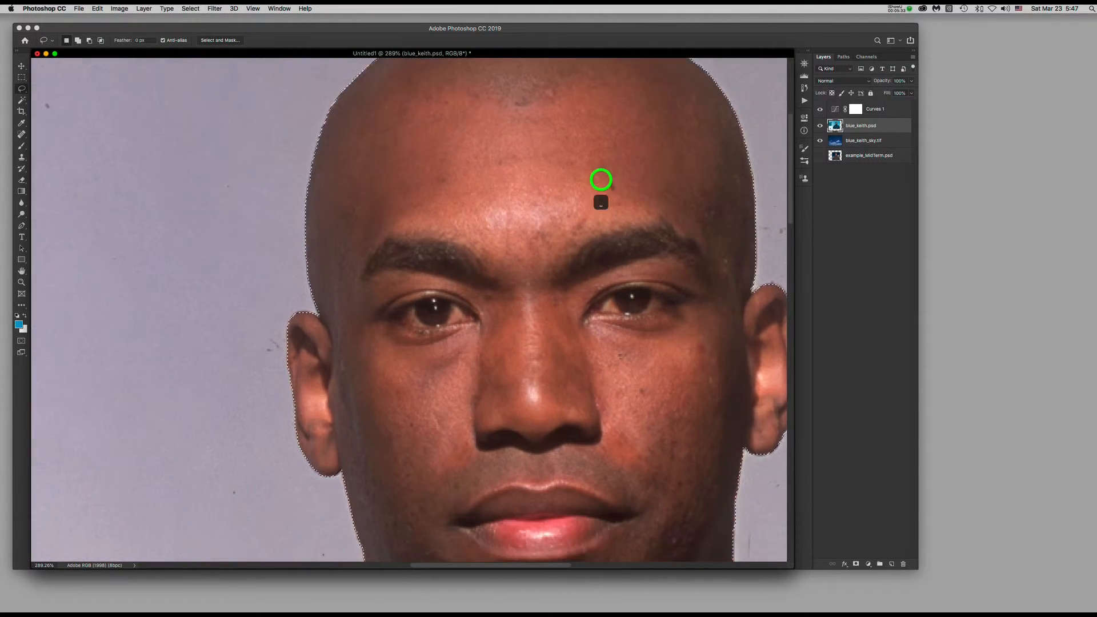
left_click_drag(541, 482, 661, 135)
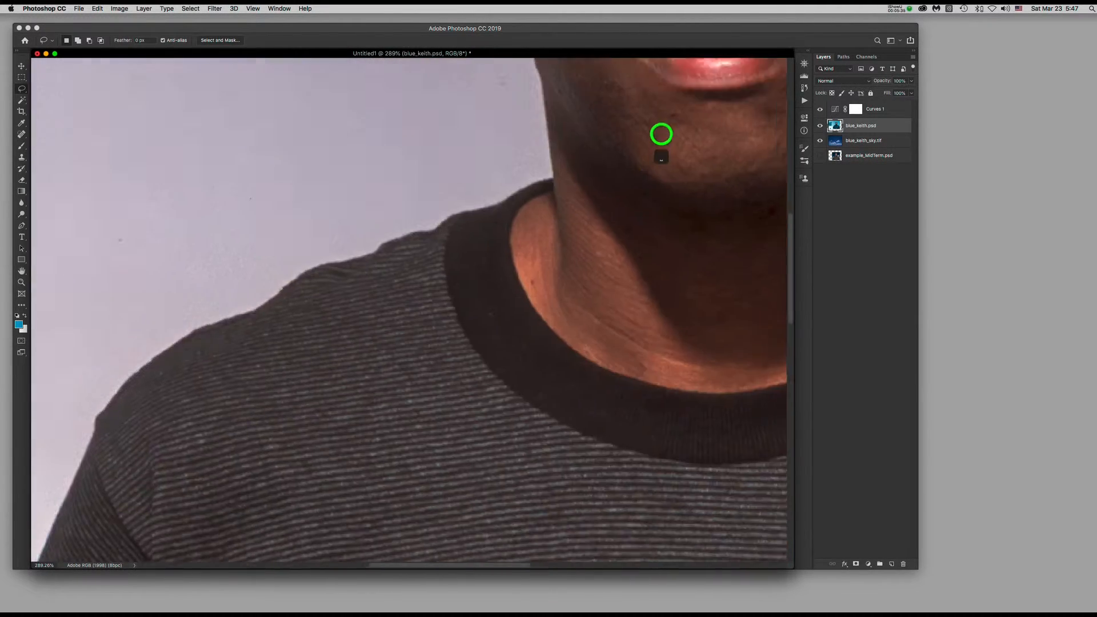
left_click_drag(407, 360, 519, 103)
left_click_drag(372, 391, 404, 105)
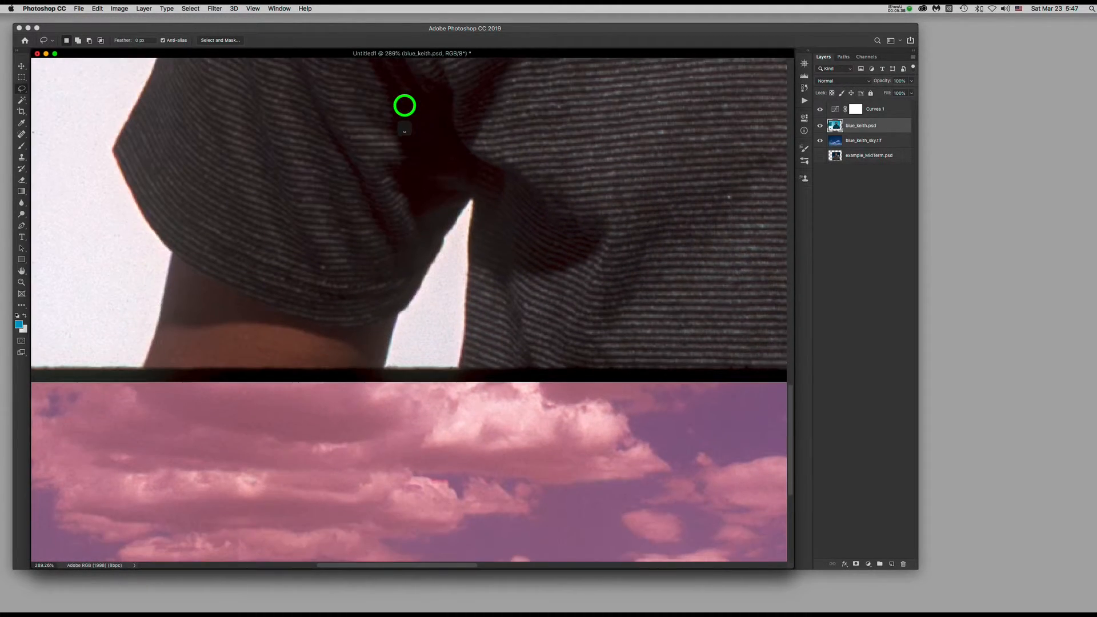
left_click_drag(395, 166, 179, 375)
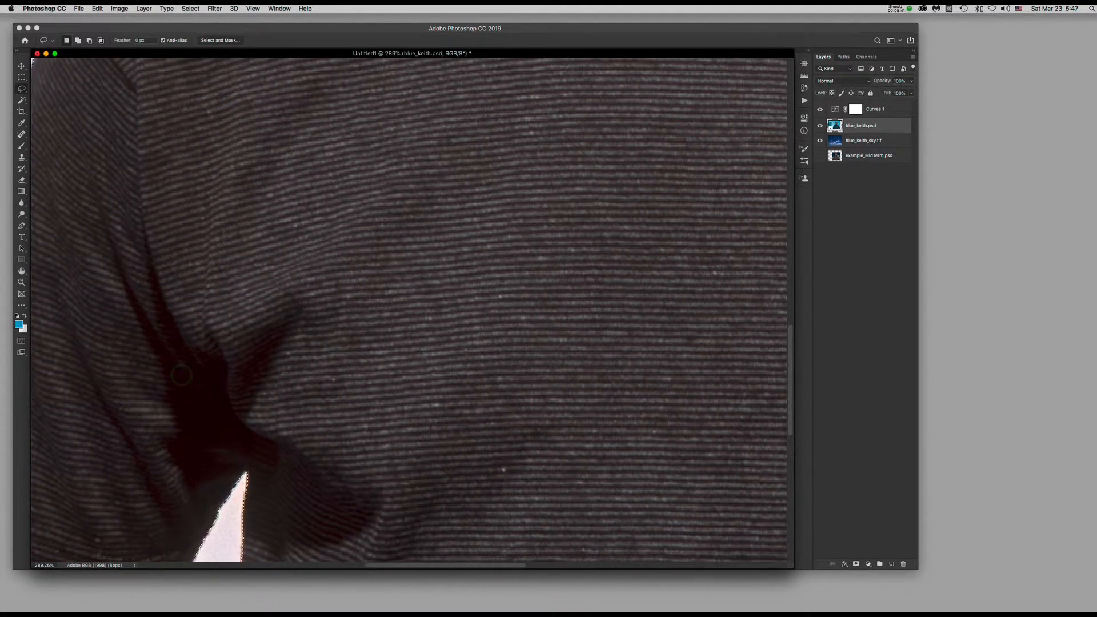
key("super+0")
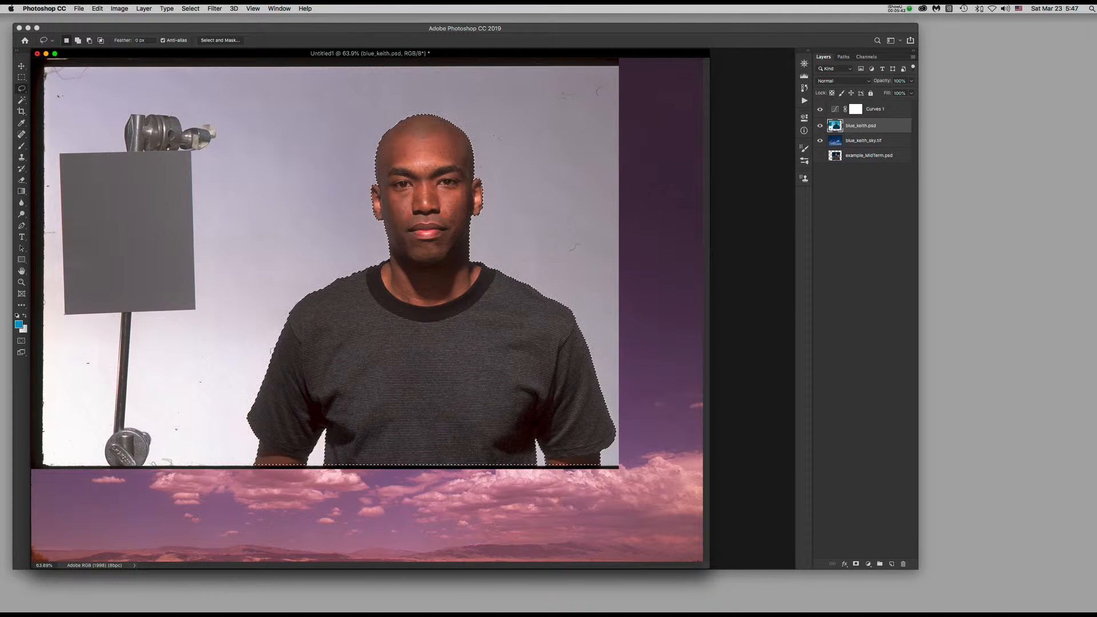
left_click(887, 124)
left_click(856, 564)
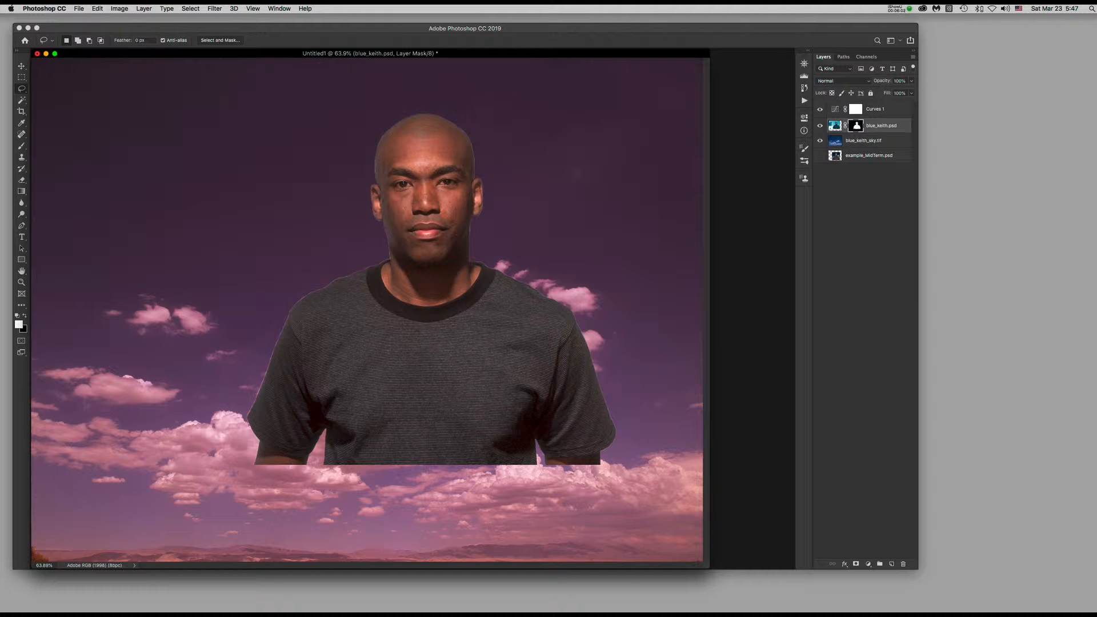
- Clip the Curves 1 adjustment to the blue_keith.psd layer so it does not affect the sky
left_click_drag(340, 291, 349, 311)
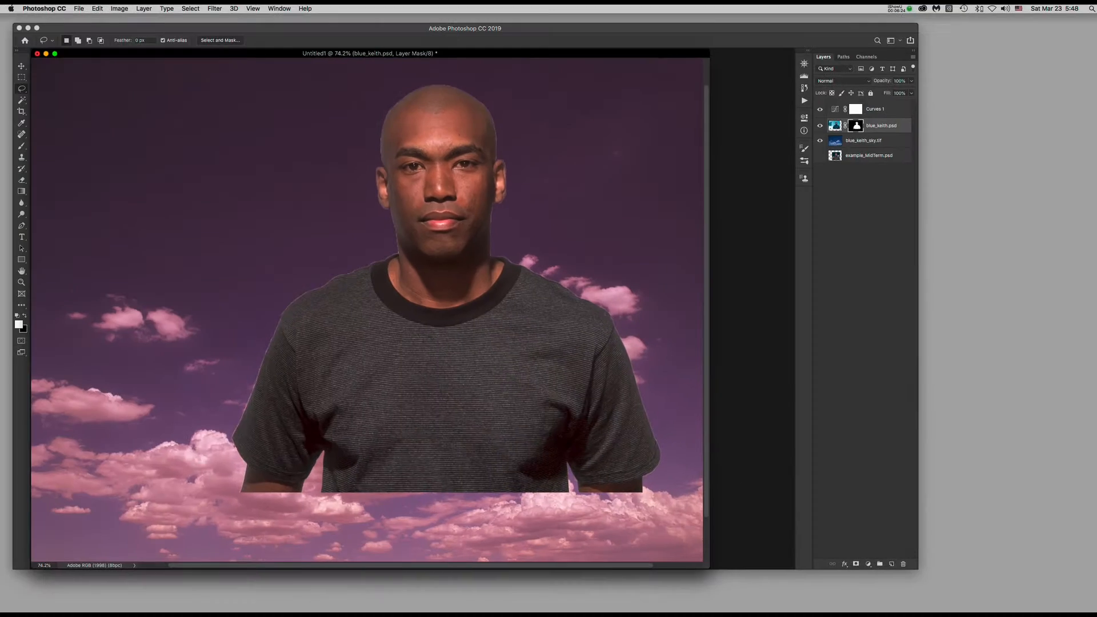
left_click(412, 47)
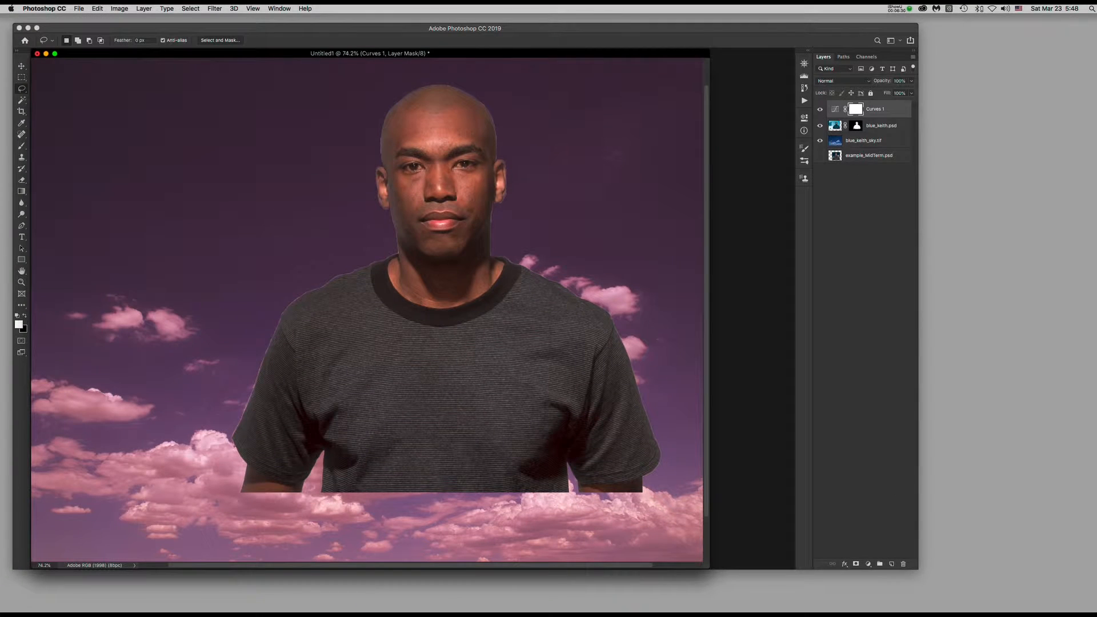
double_click(835, 109)
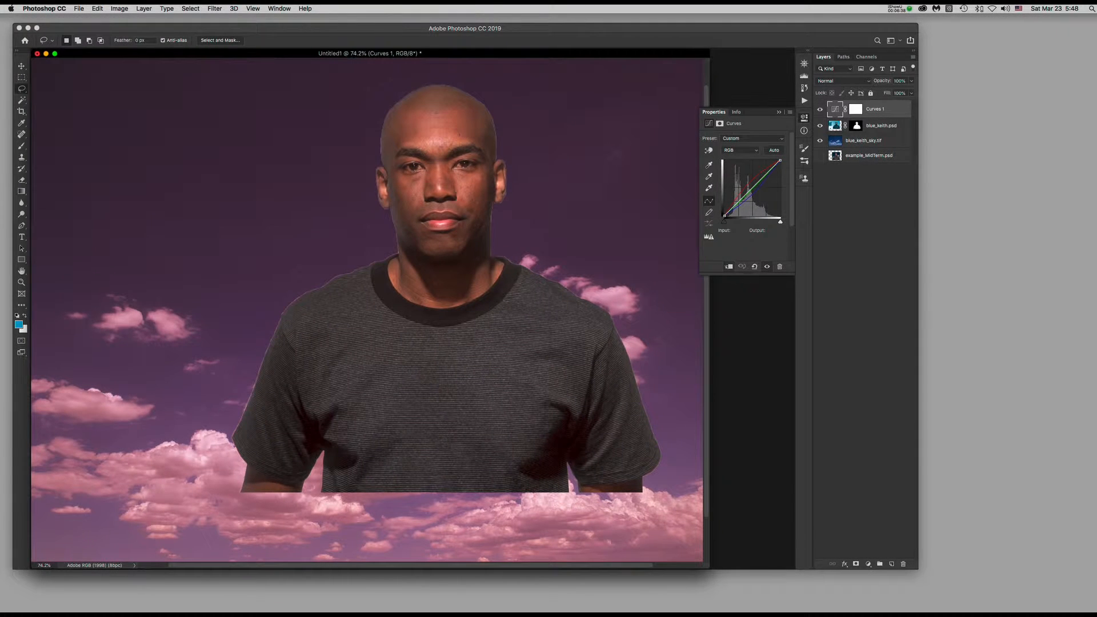
left_click(729, 266)
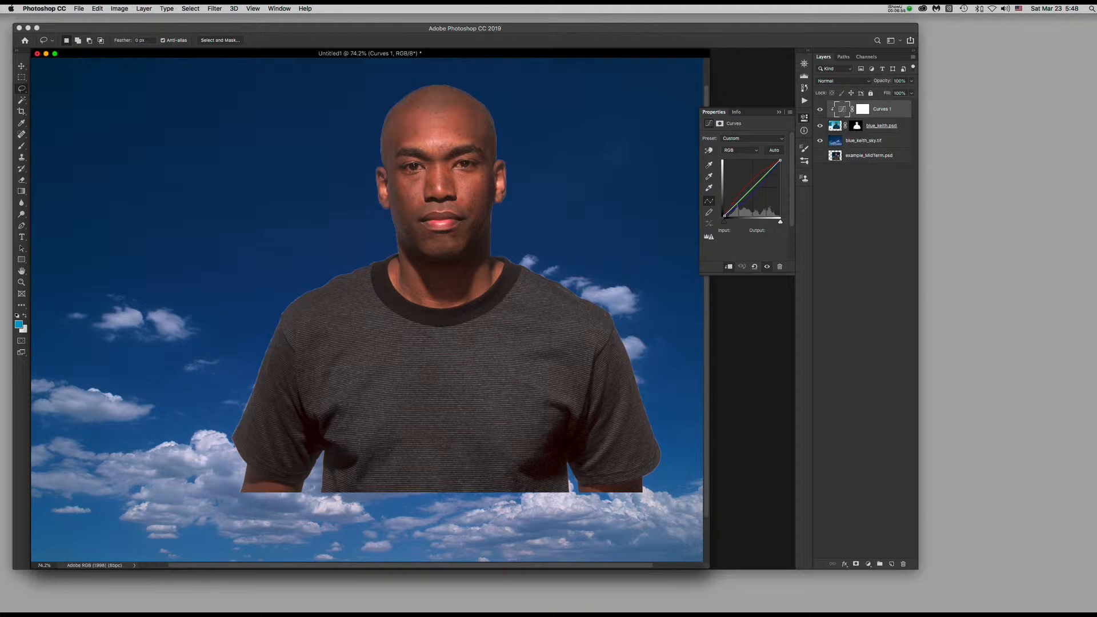
- Set the layer thumbnails to the largest size
left_click(913, 57)
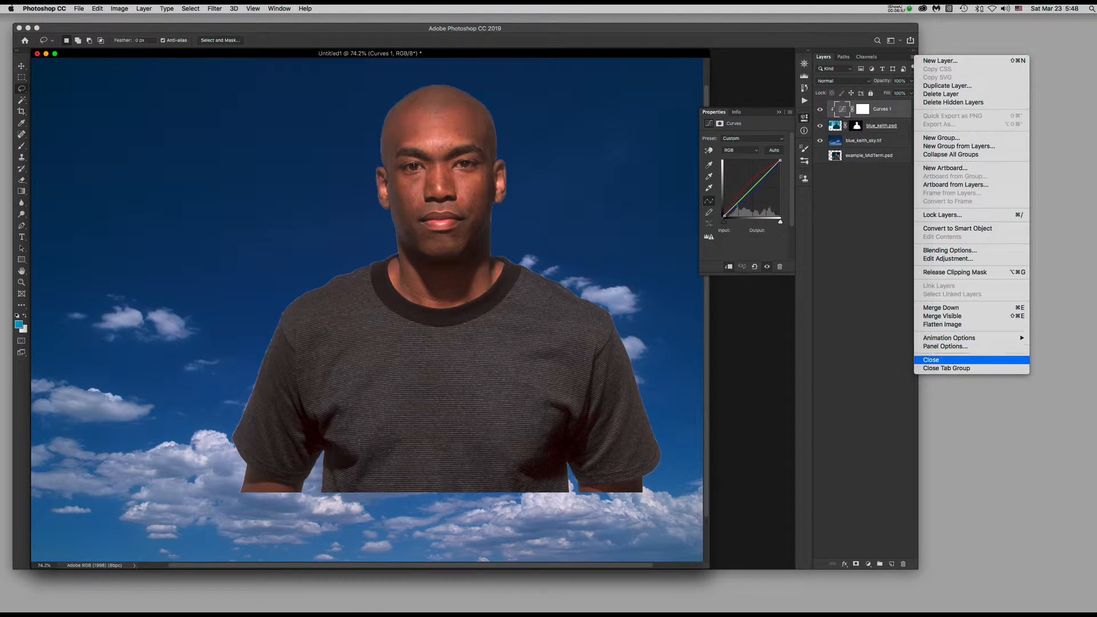
left_click(883, 338)
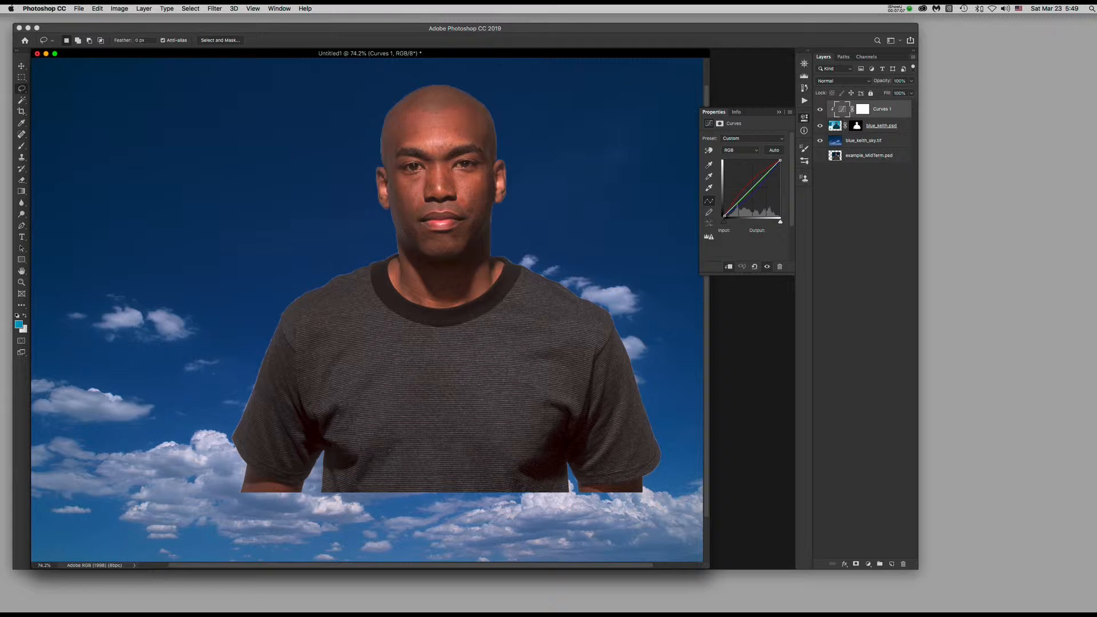
left_click(913, 56)
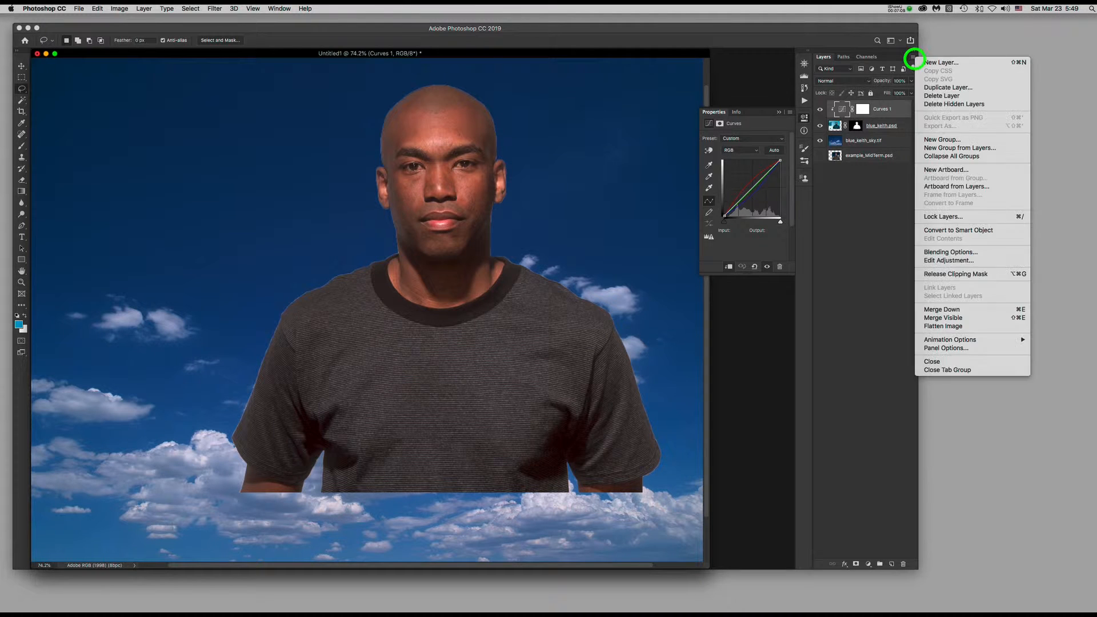
left_click(933, 348)
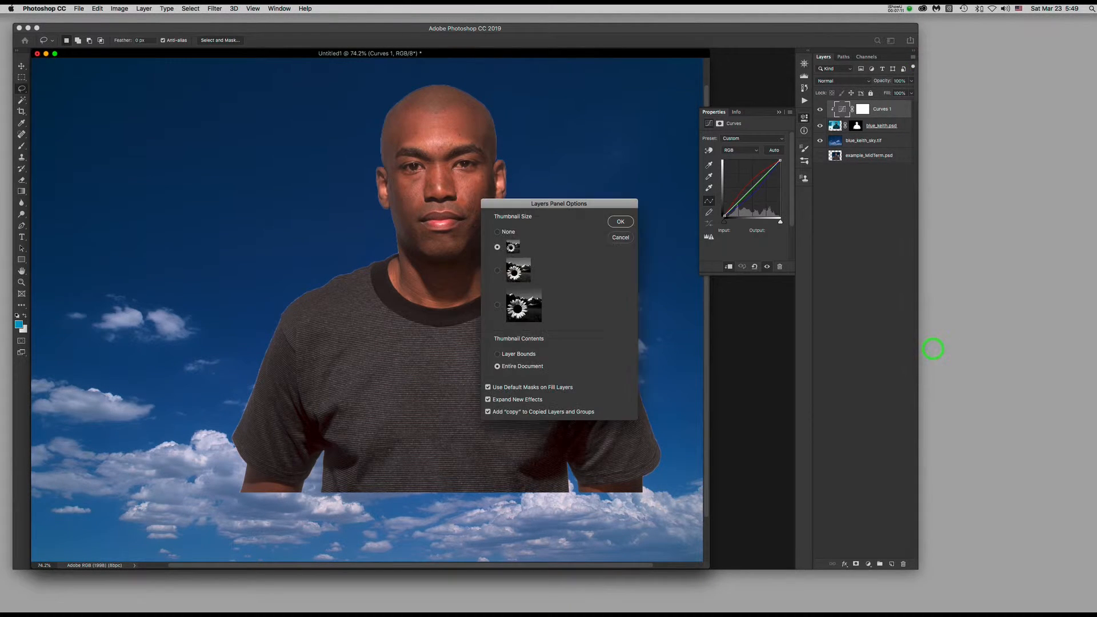
left_click(497, 305)
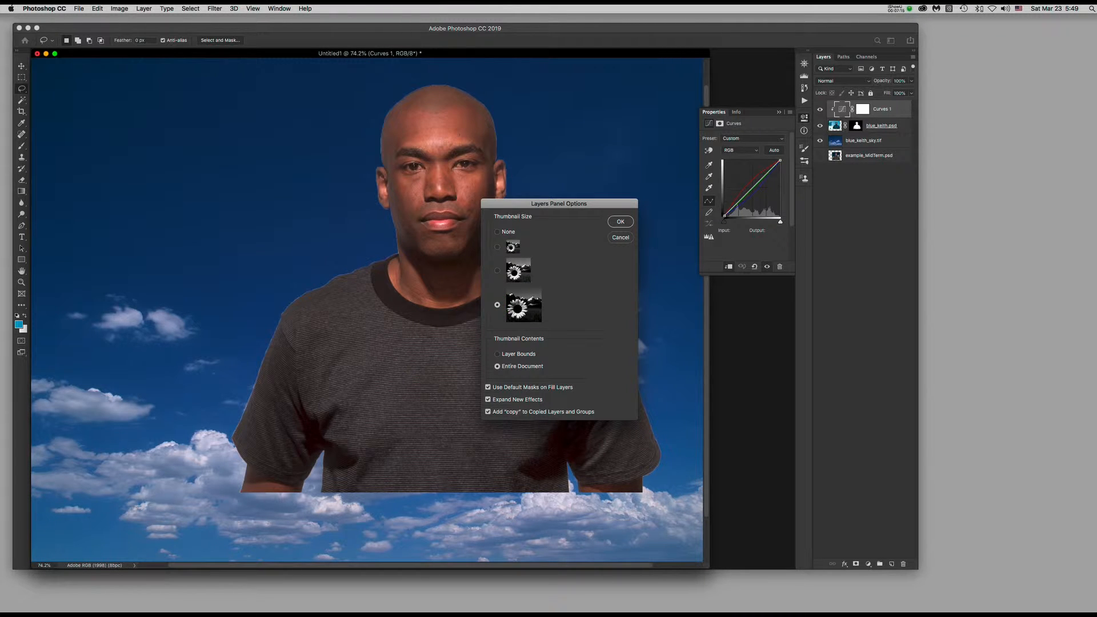
left_click(620, 222)
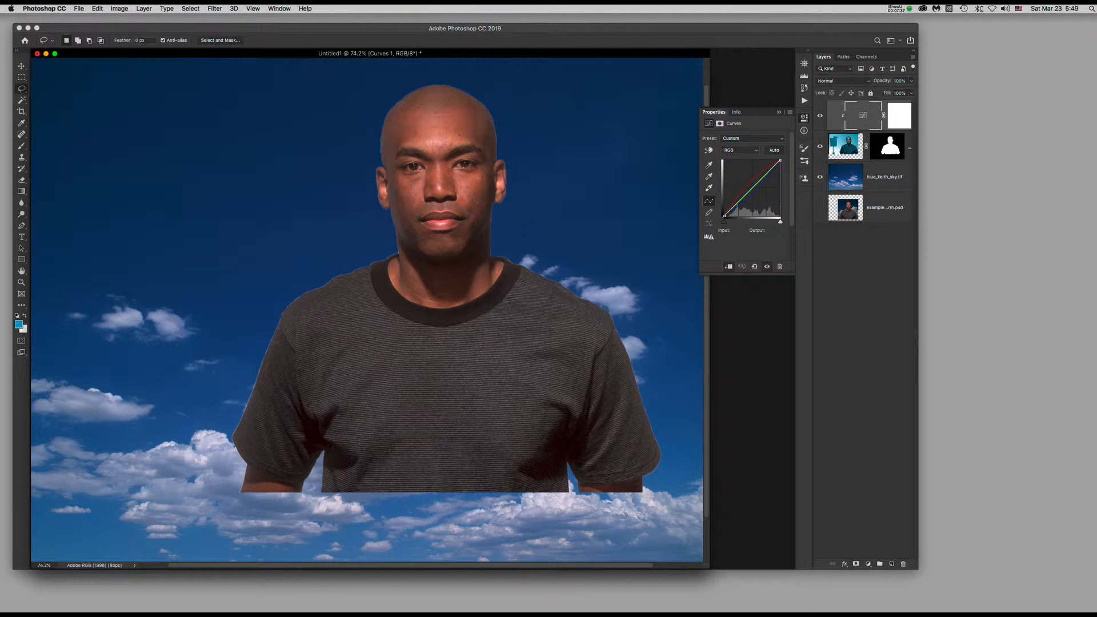
left_click(923, 9)
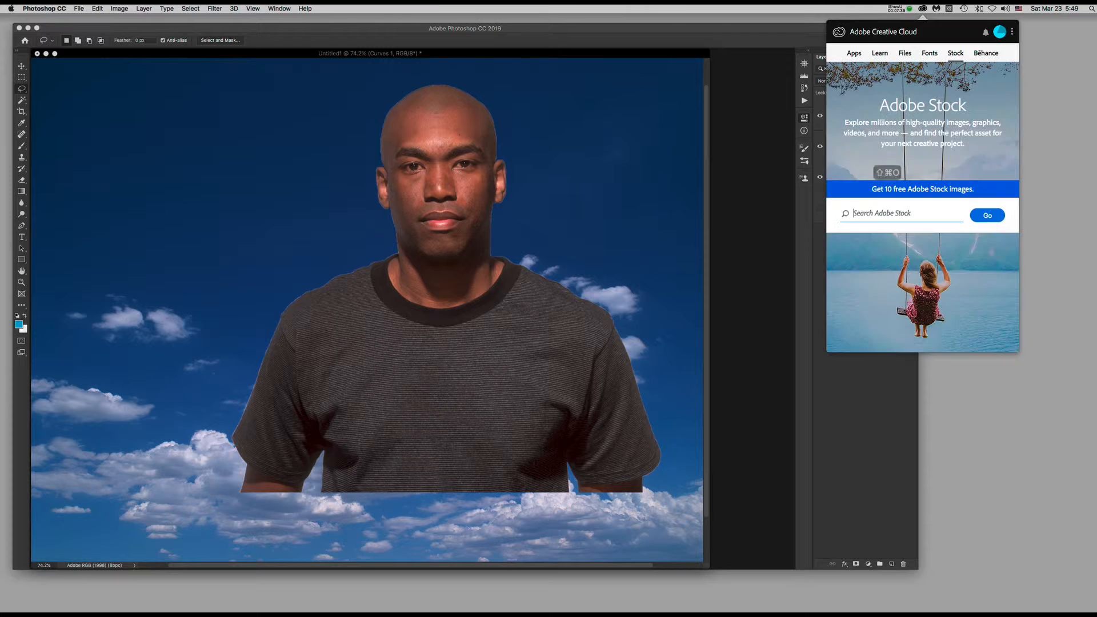
left_click(923, 8)
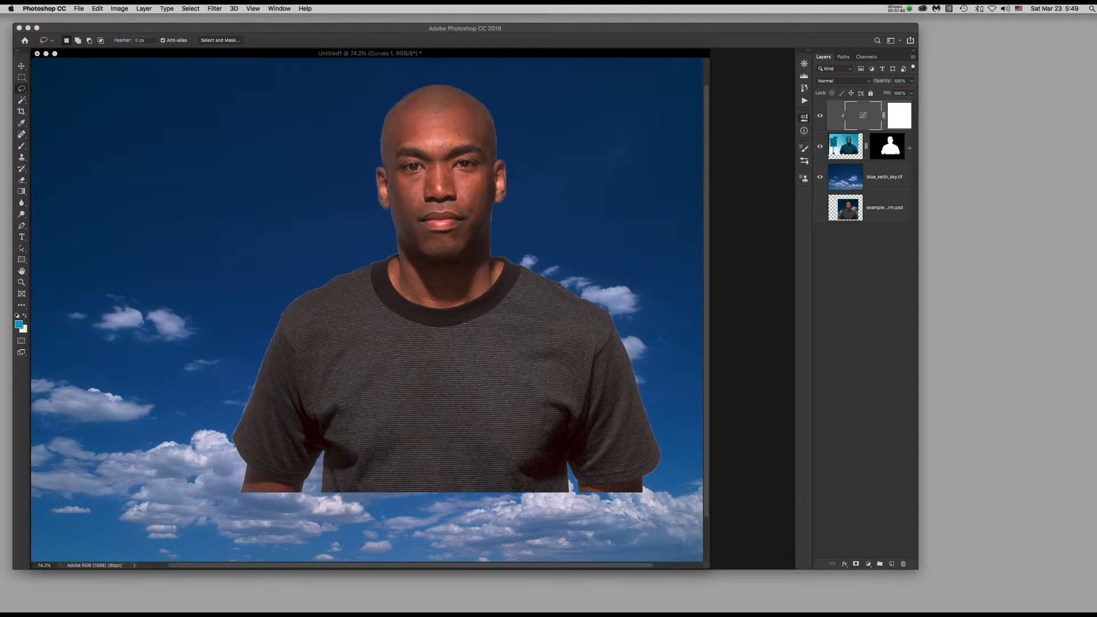
- Load the blue_keith.psd layer mask as a selection and delete the layer mask
left_click(887, 150, "super")
double_click(888, 147)
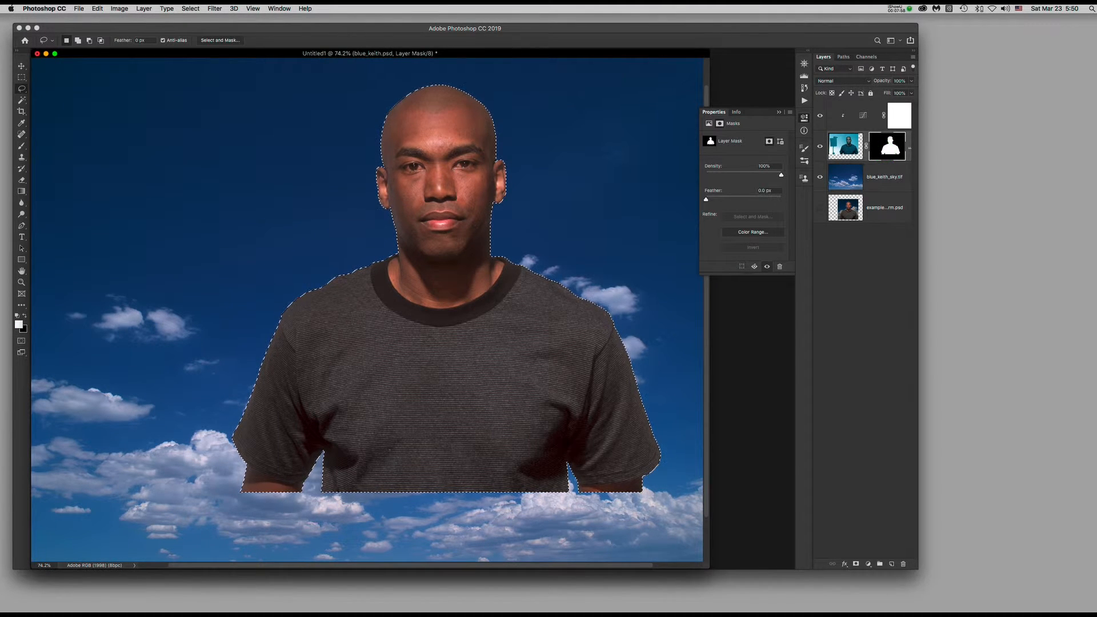
right_click(890, 146)
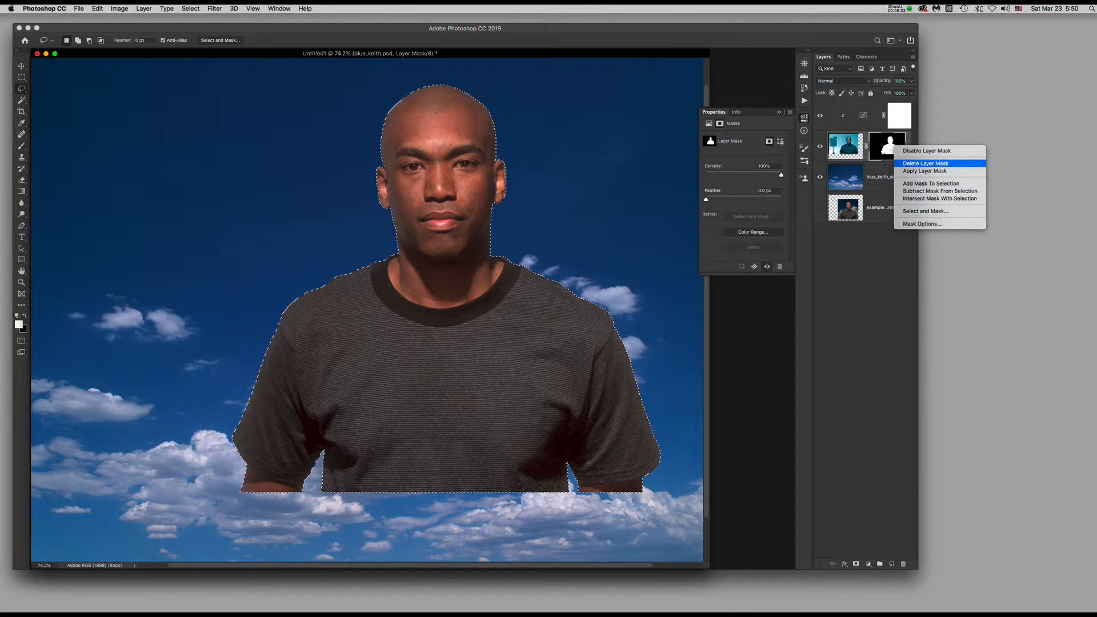
left_click(905, 164)
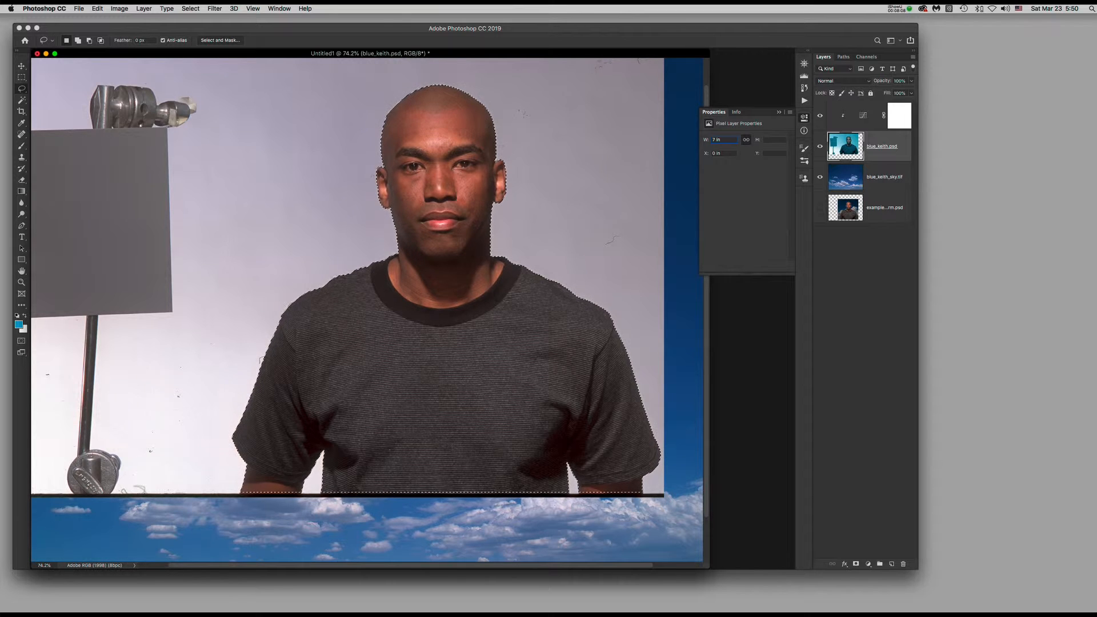
- Contract the selection around the man by 1 pixel
left_click(190, 9)
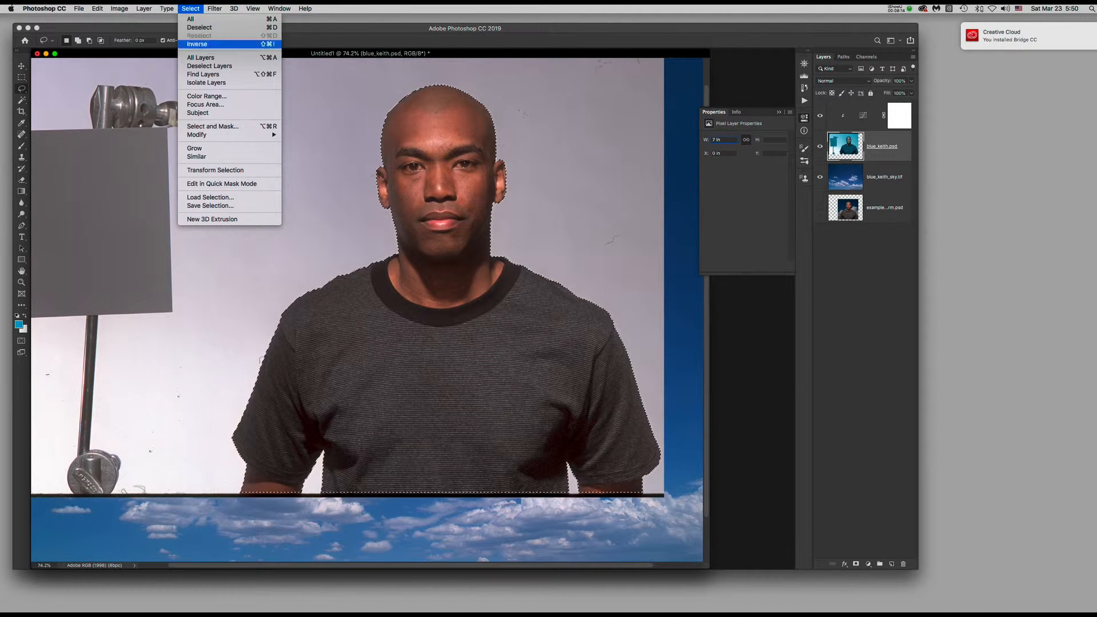
mouse_move(196, 135)
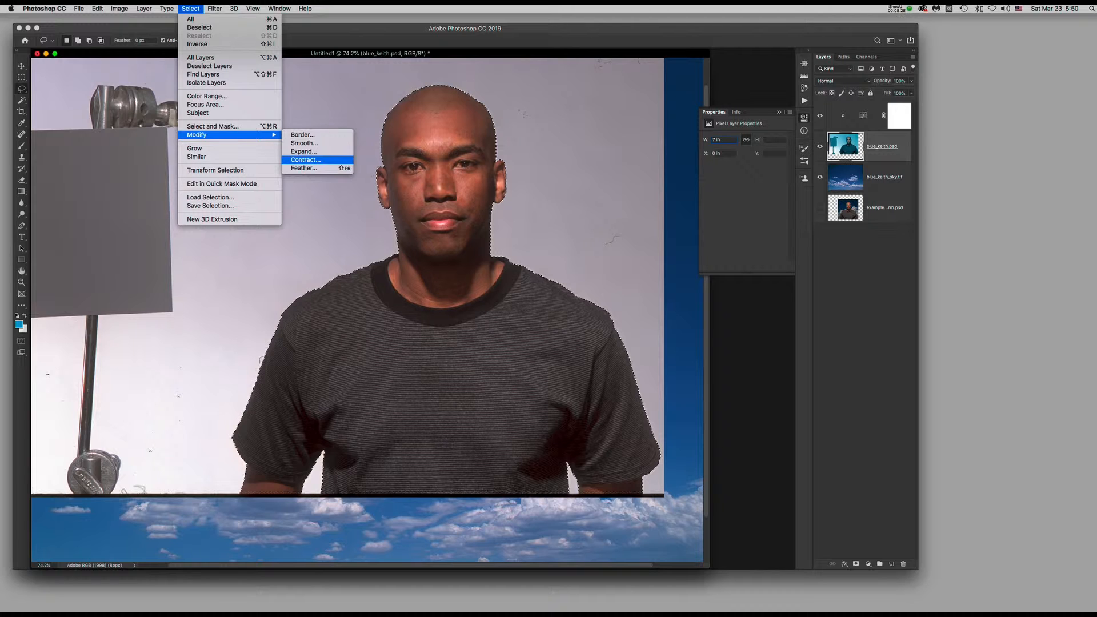
left_click(319, 160)
left_click_drag(594, 295, 615, 166)
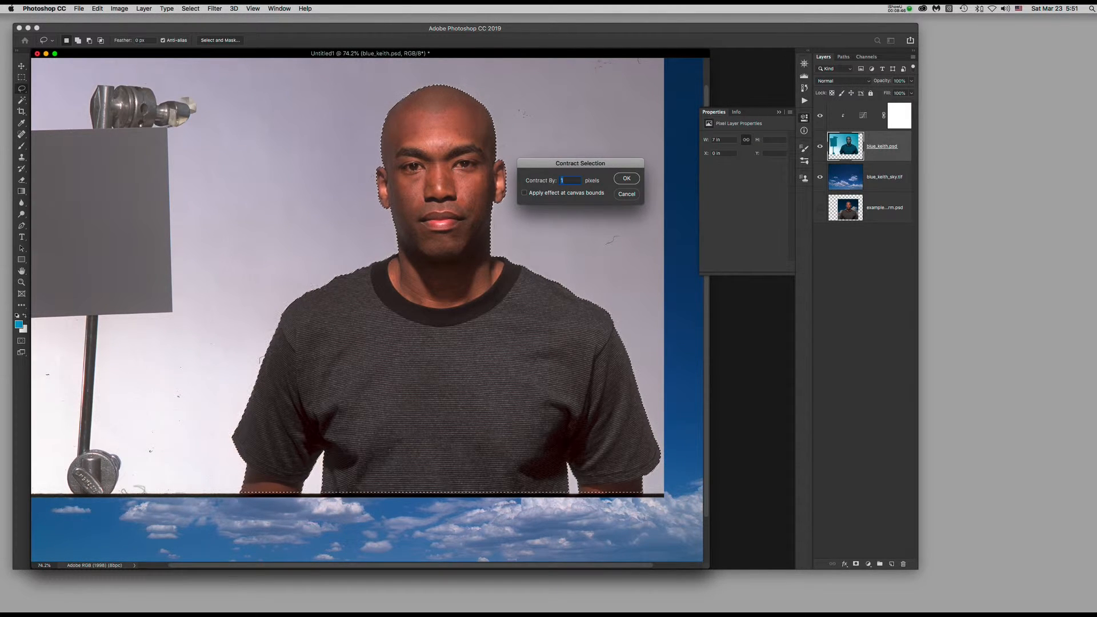
left_click(629, 179)
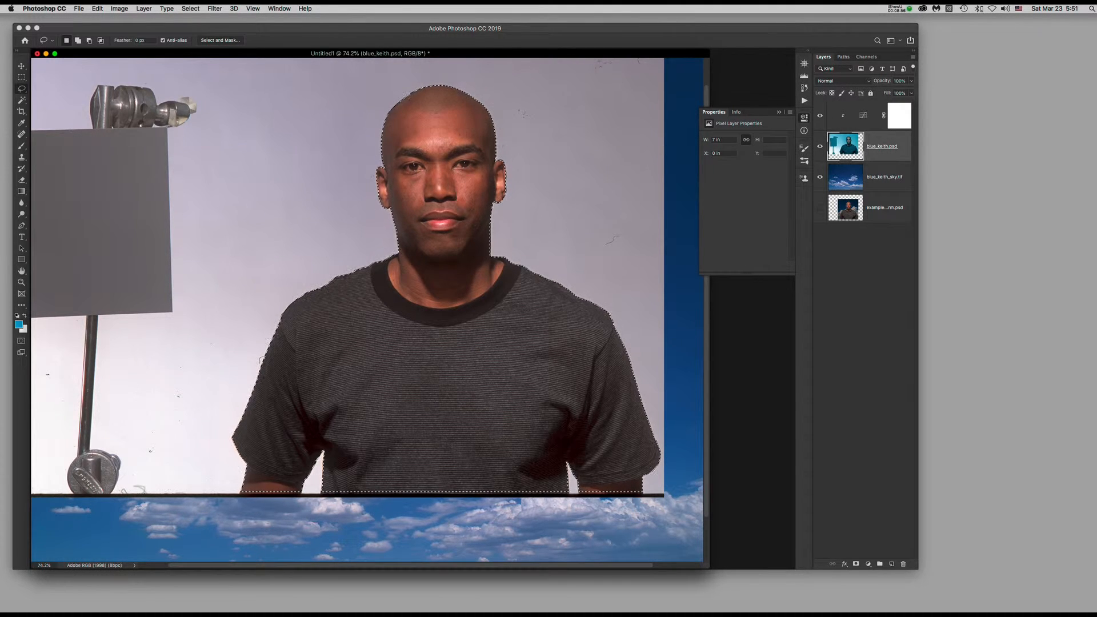
- Undo the layer mask added from the selection and step back in the history to before the 1-pixel contraction
left_click(856, 564)
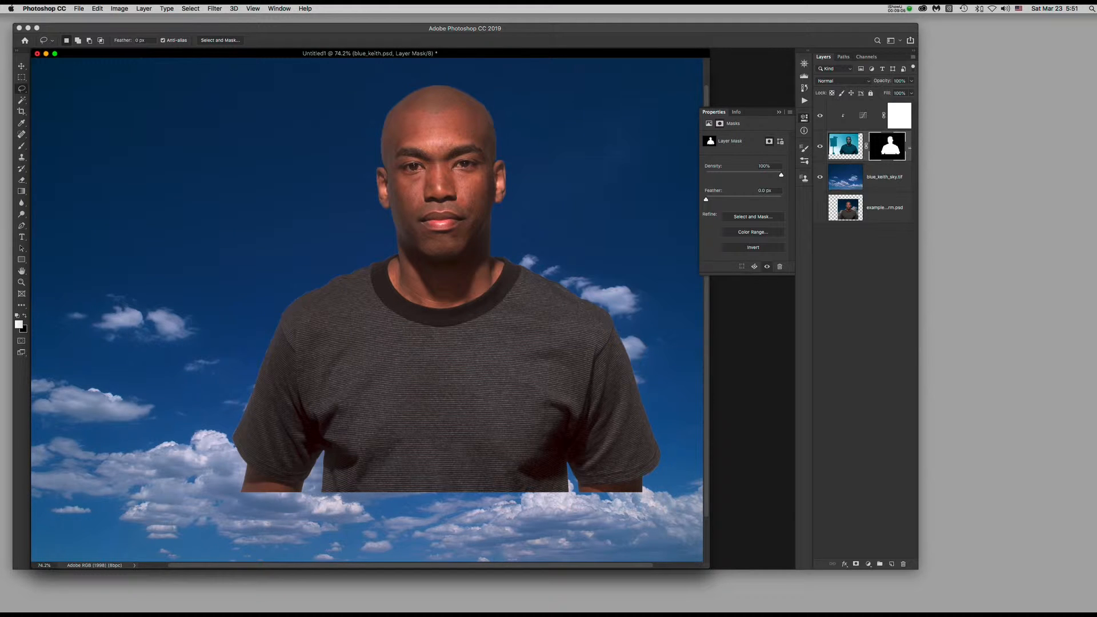
key("super+z")
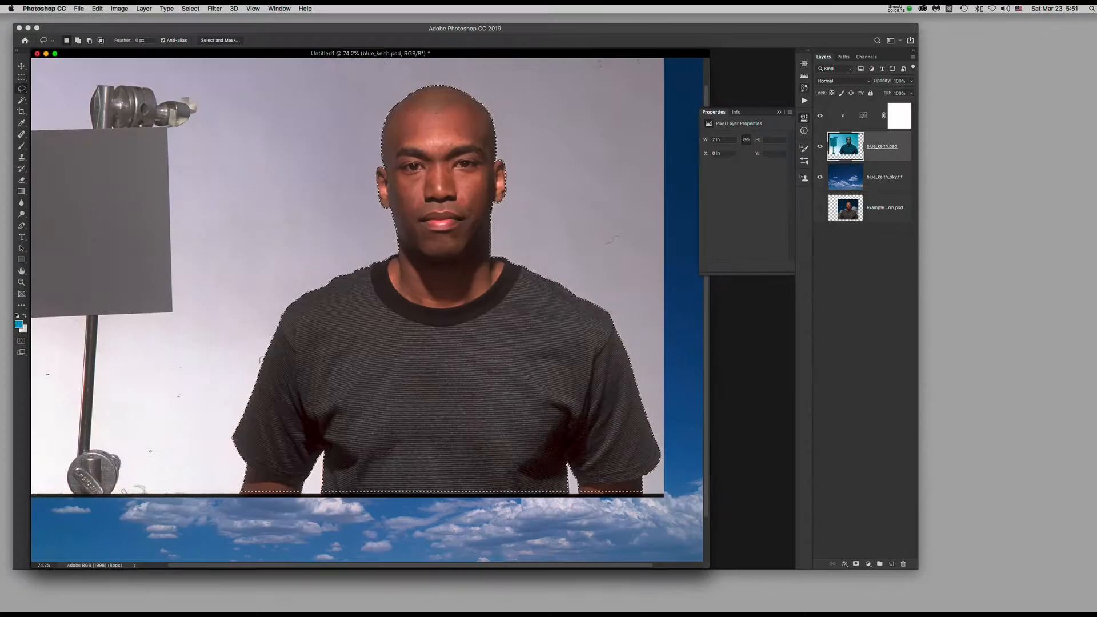
left_click(269, 32)
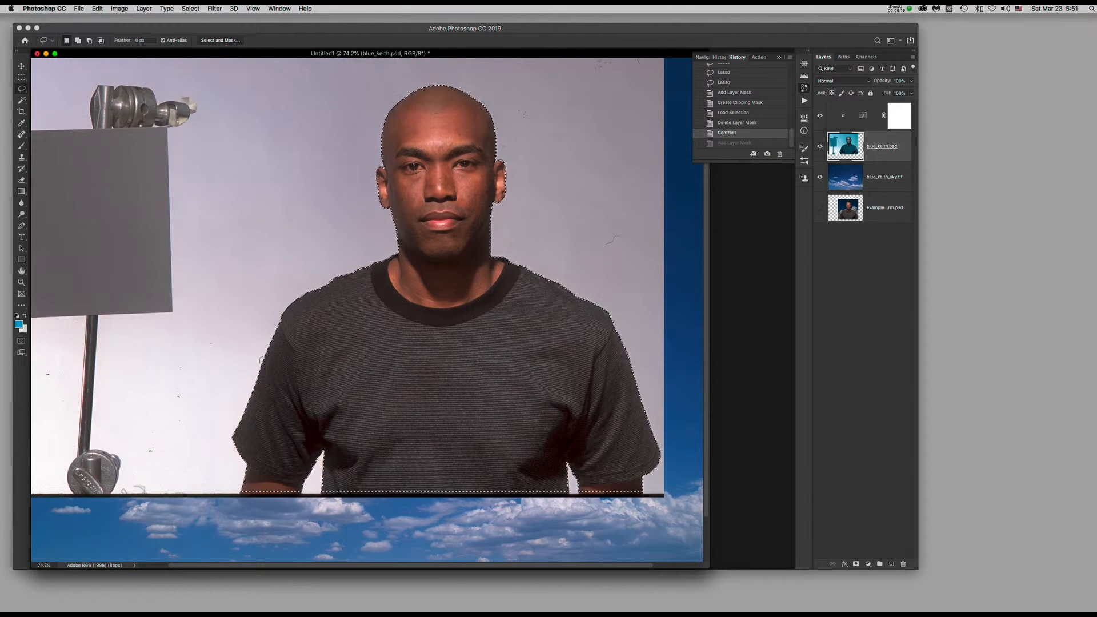
left_click(769, 122)
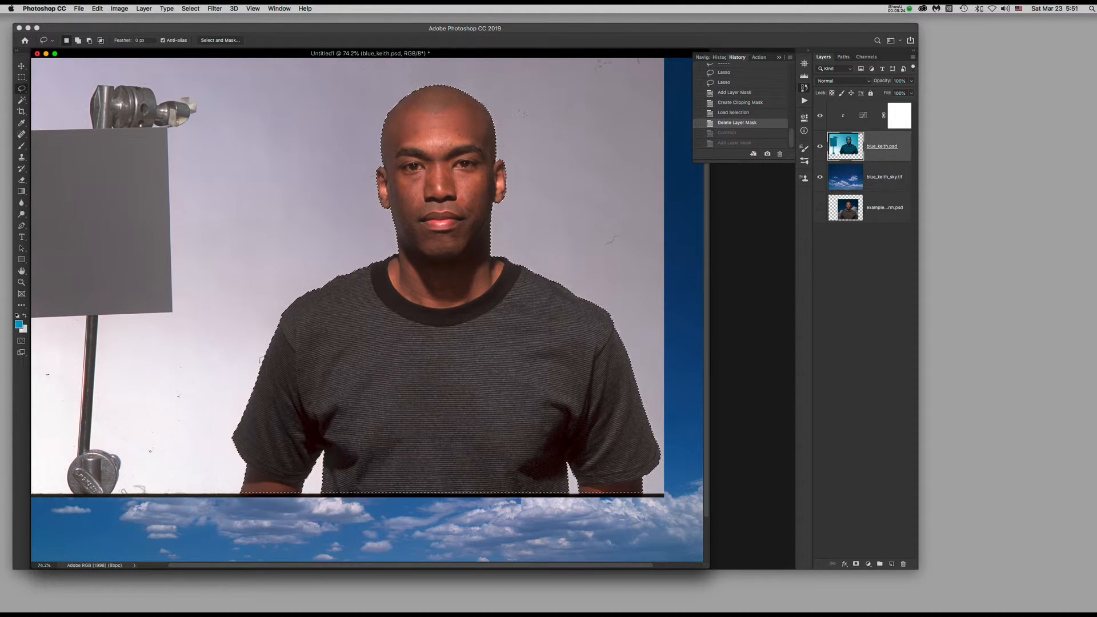
- Contract the selection around the man by 1.5 pixels, accepting the closest allowed integer, and add it as the blue_keith.psd layer mask
left_click(190, 9)
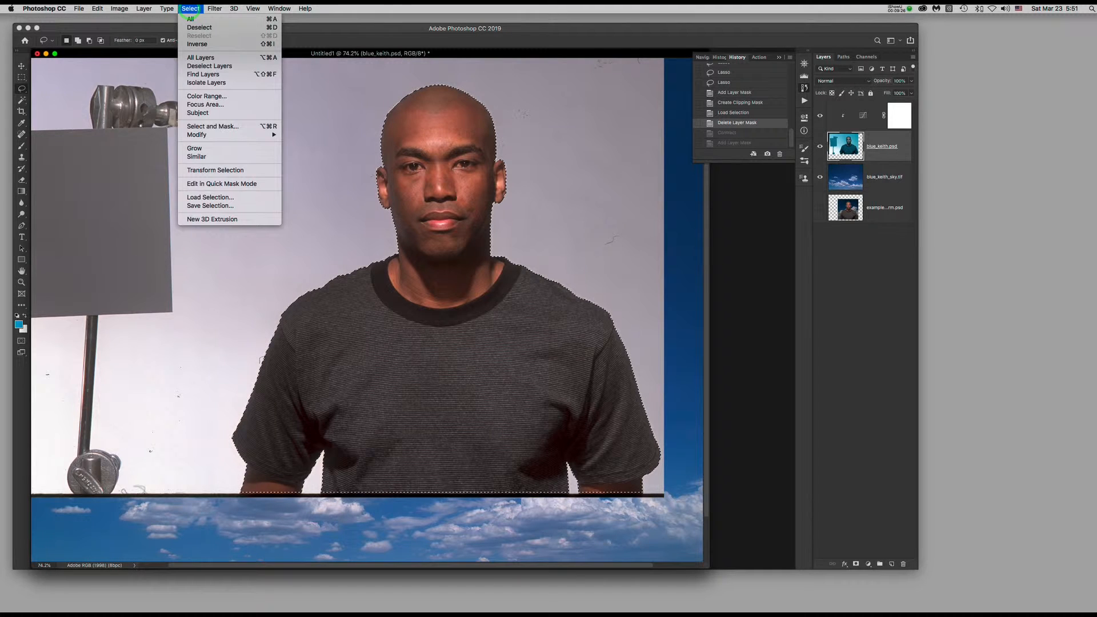
left_click(189, 9)
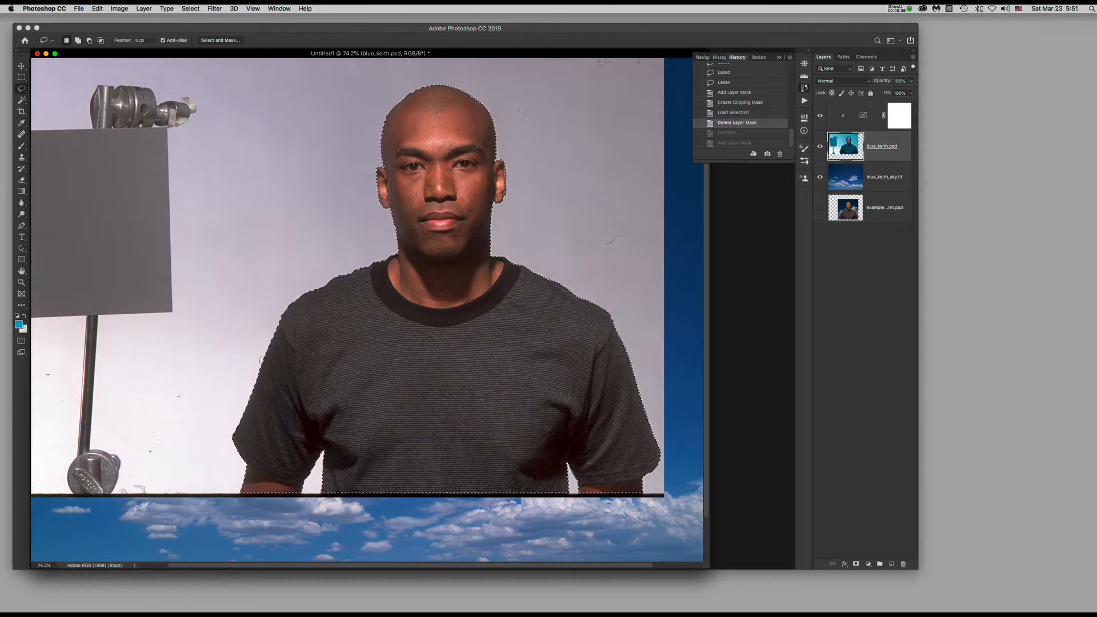
left_click(191, 9)
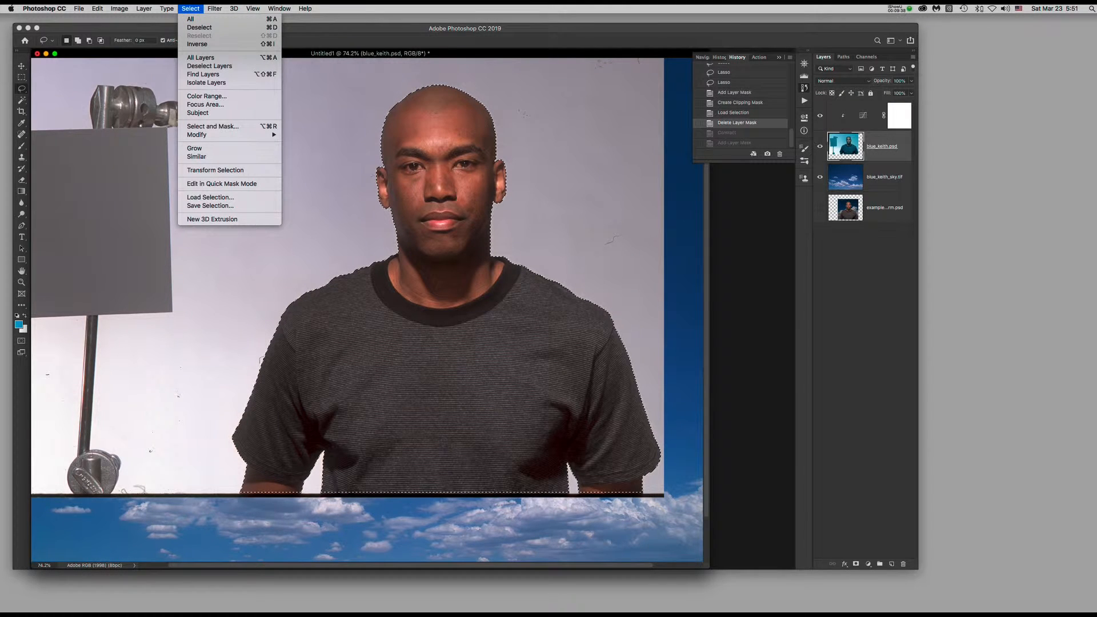
mouse_move(228, 135)
left_click(316, 160)
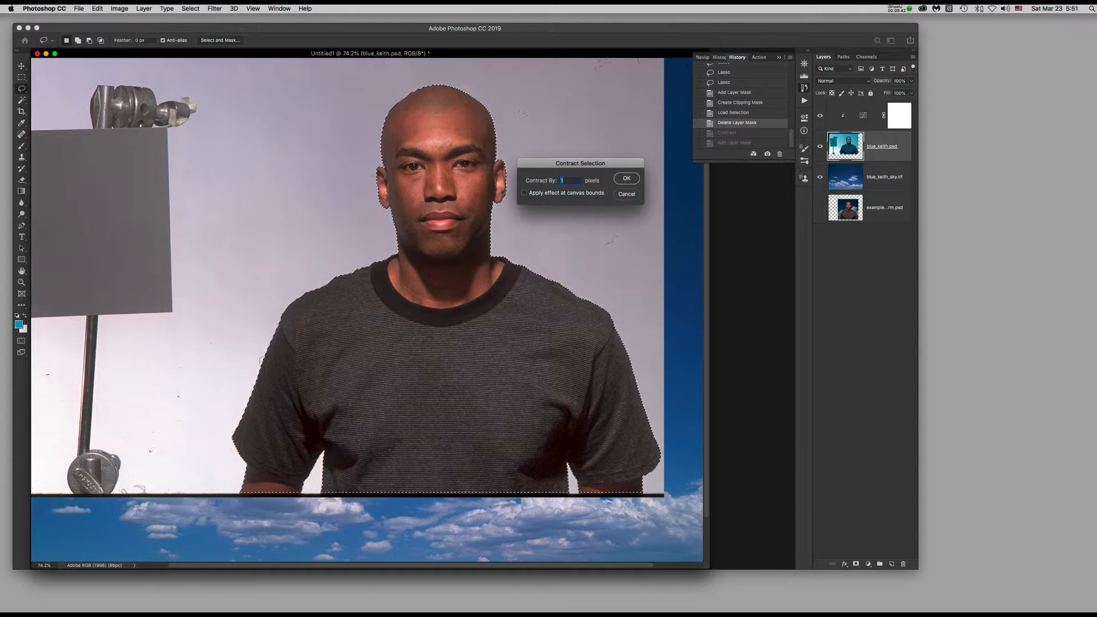
type("1.5")
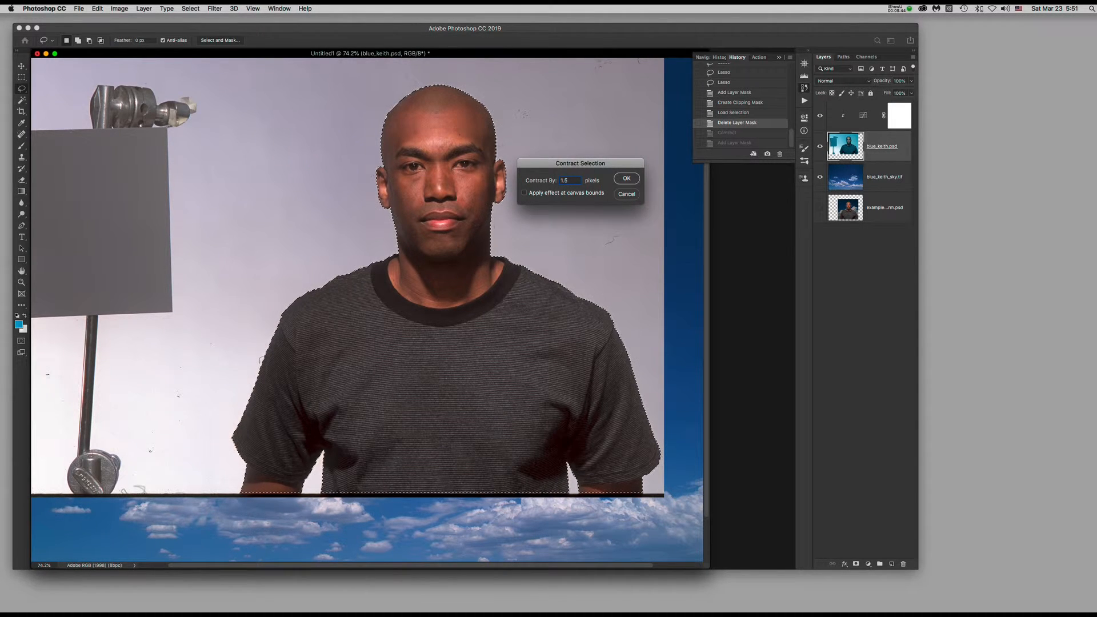
left_click(627, 178)
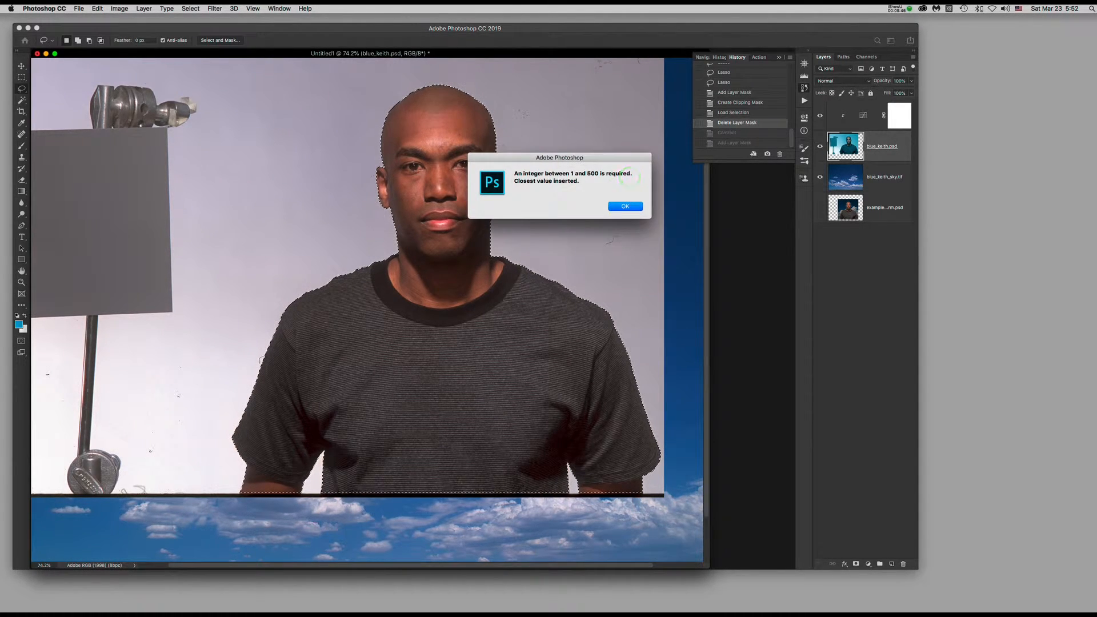
left_click(625, 206)
left_click(631, 180)
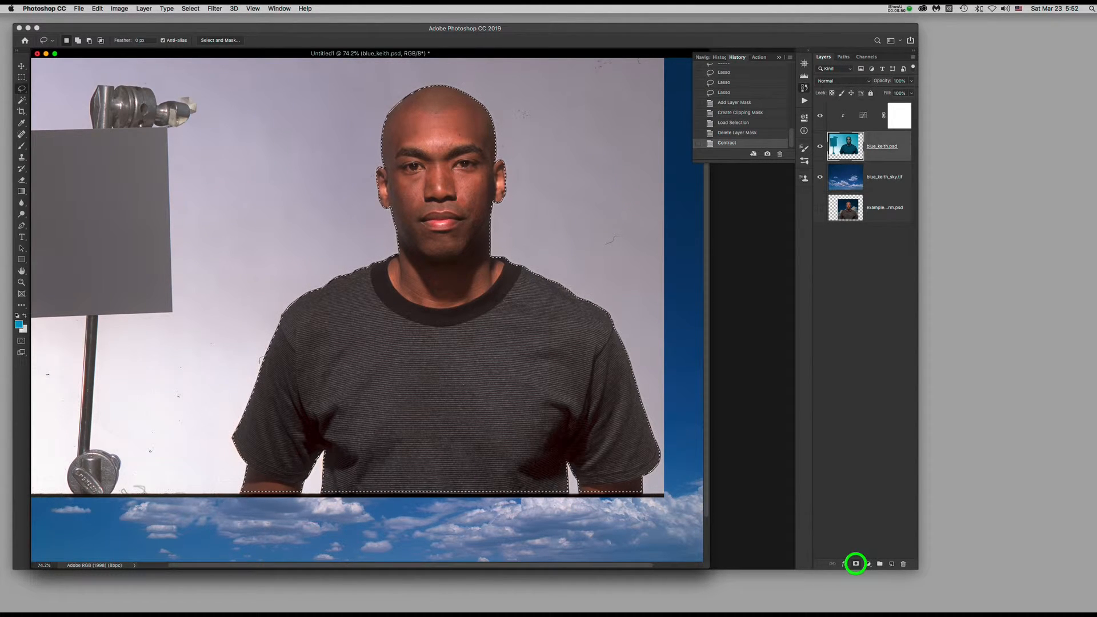
left_click(856, 564)
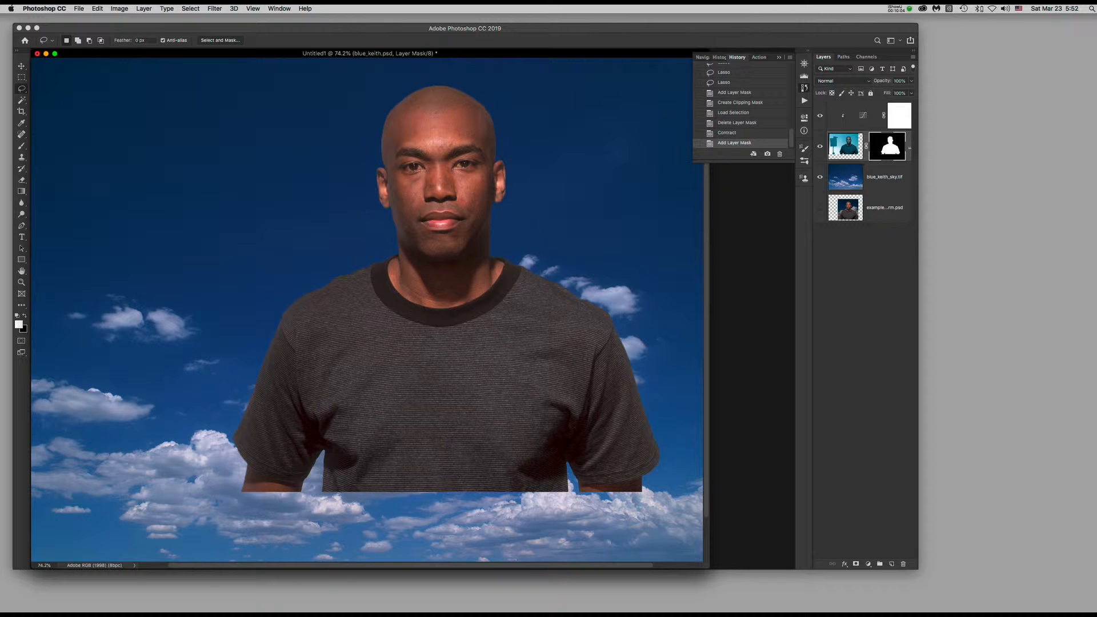
left_click(803, 89)
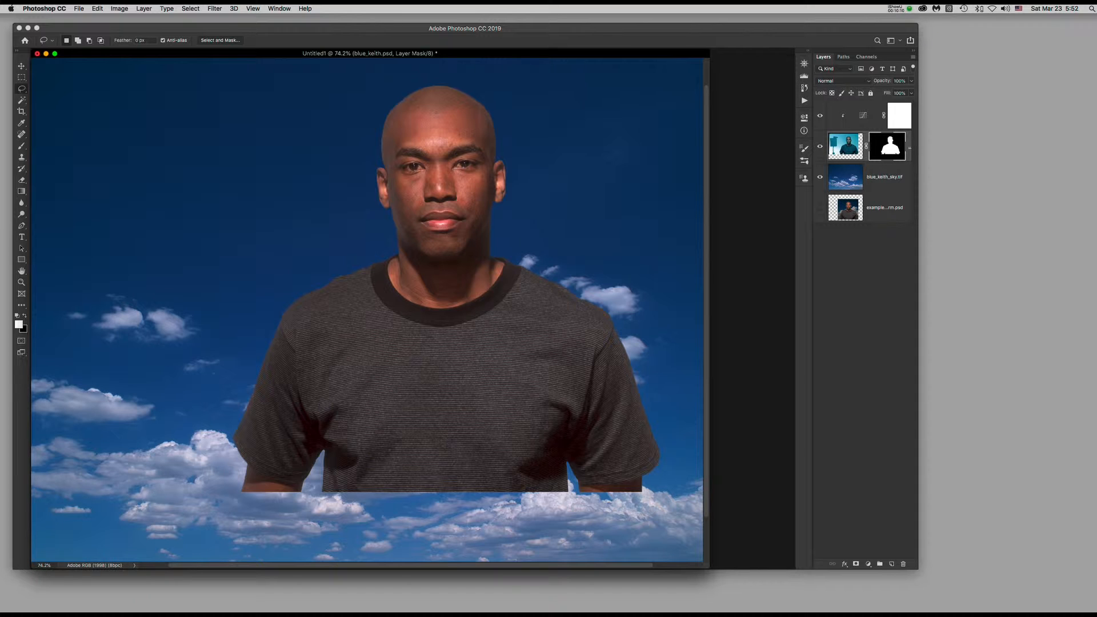
- Open the blue_keith.psd layer mask in the Select and Mask workspace, making that the default for opening layer masks
double_click(889, 147)
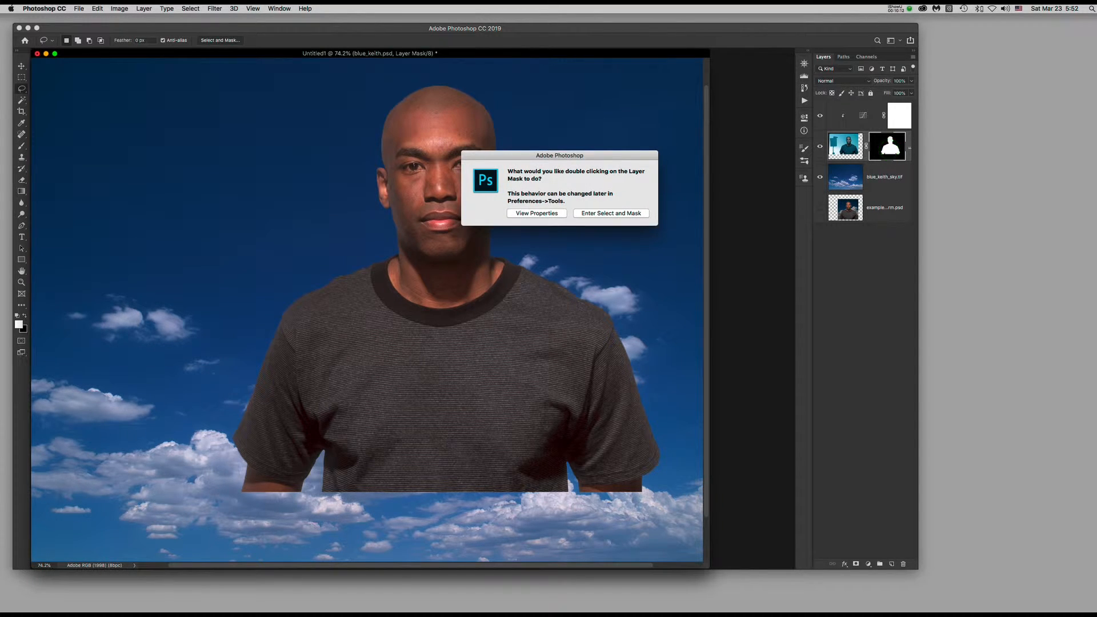
left_click_drag(622, 152, 537, 143)
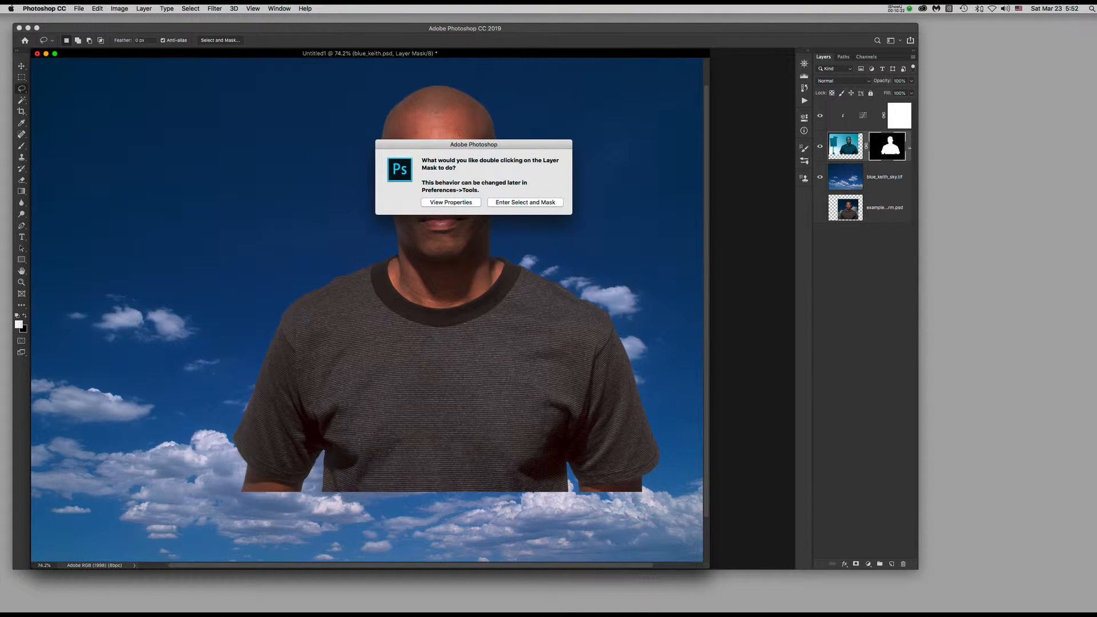
left_click(543, 203)
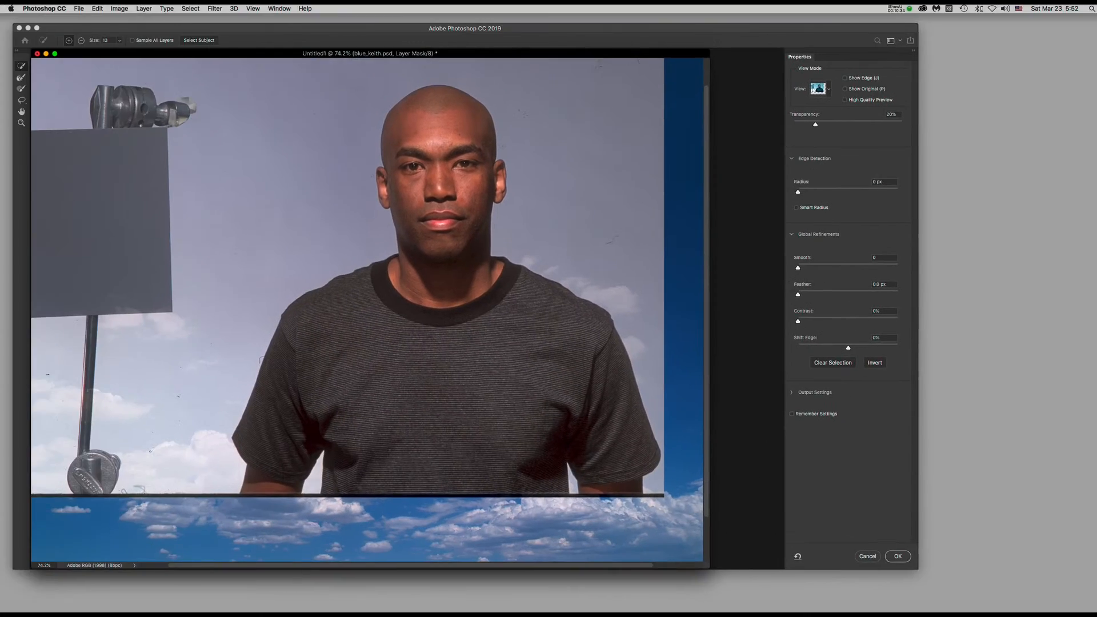
- Preview the masked man in the On Layers, Black & White and On White view modes
left_click(828, 89)
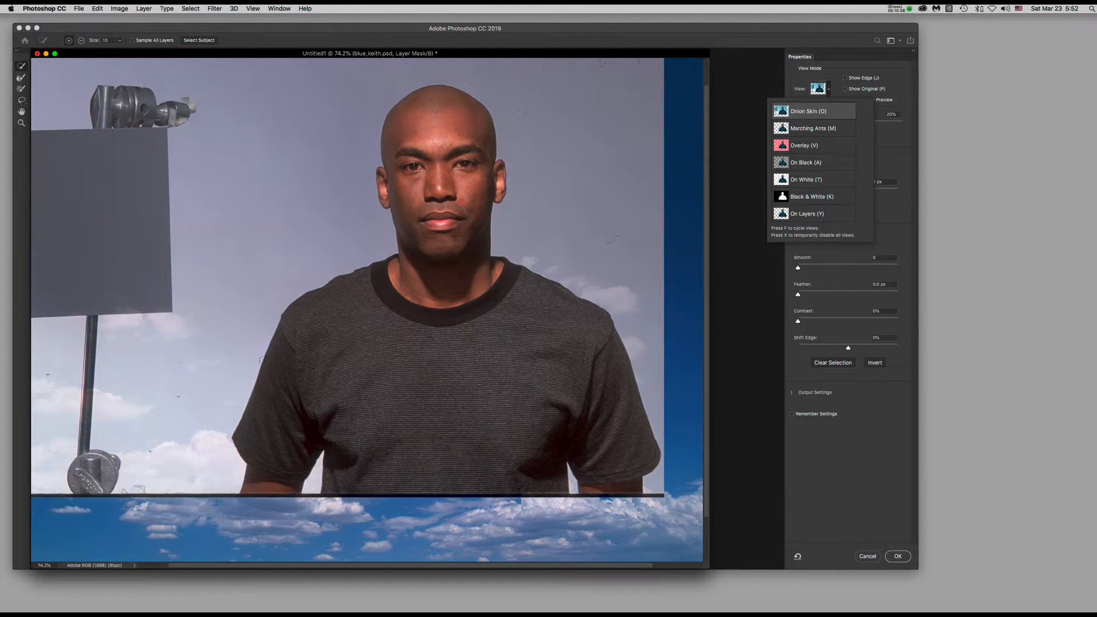
left_click(832, 214)
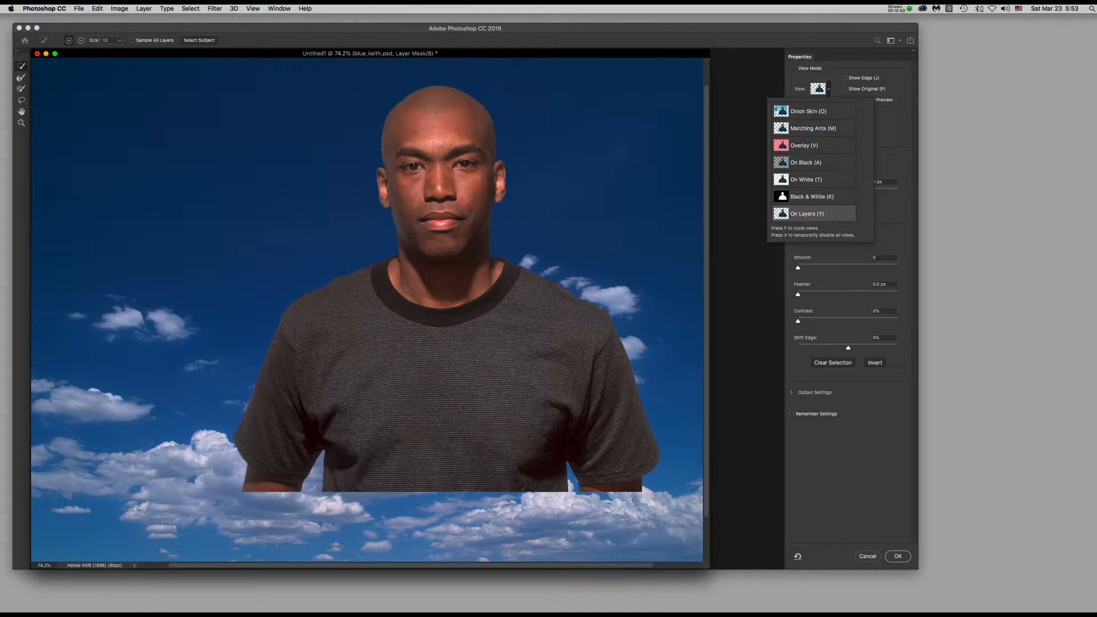
left_click(838, 196)
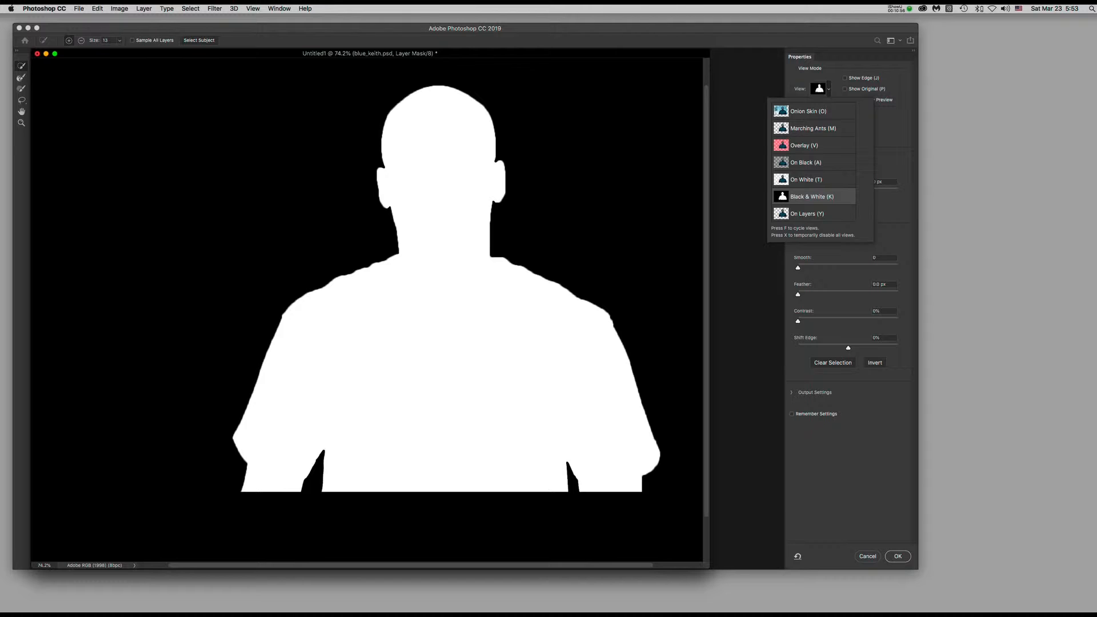
left_click(836, 179)
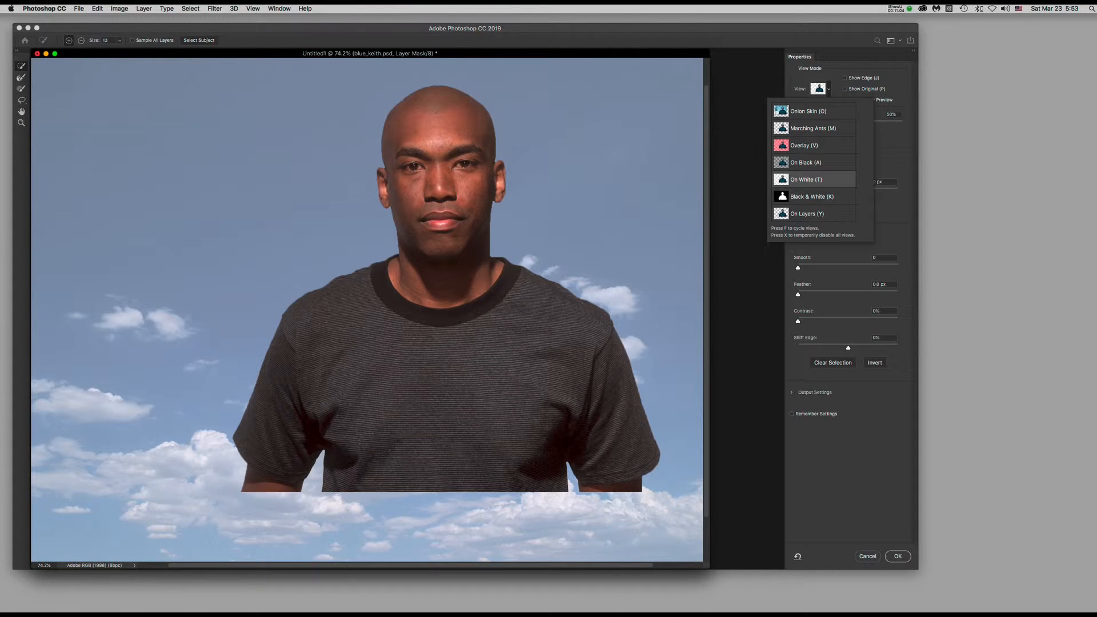
- Preview the cutout in the On Black view mode with the background opacity set to 100%
left_click(831, 161)
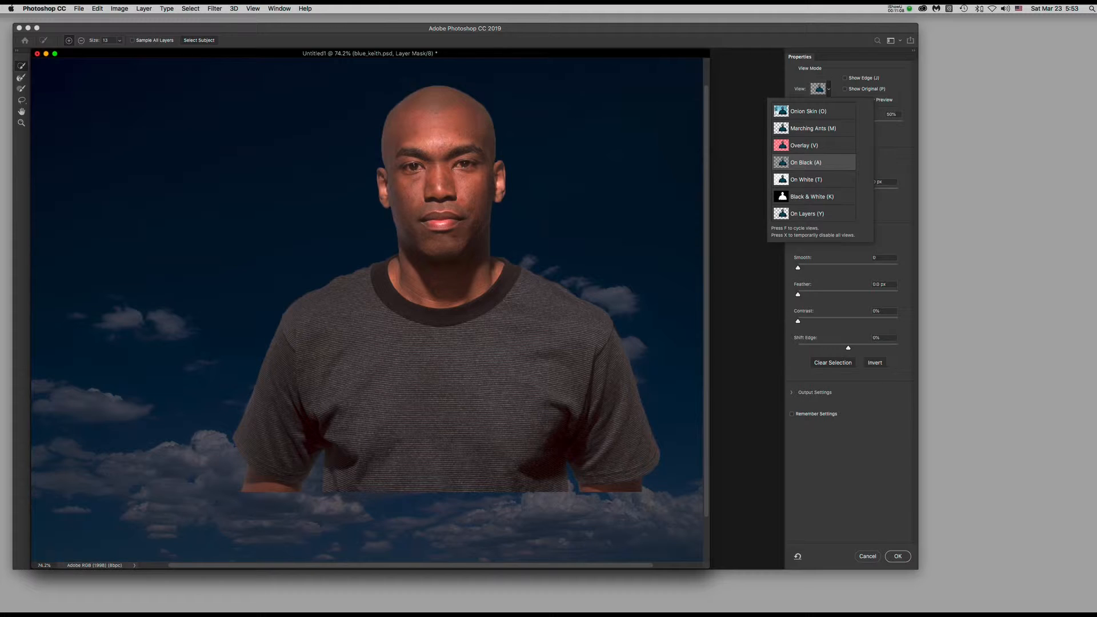
left_click(897, 127)
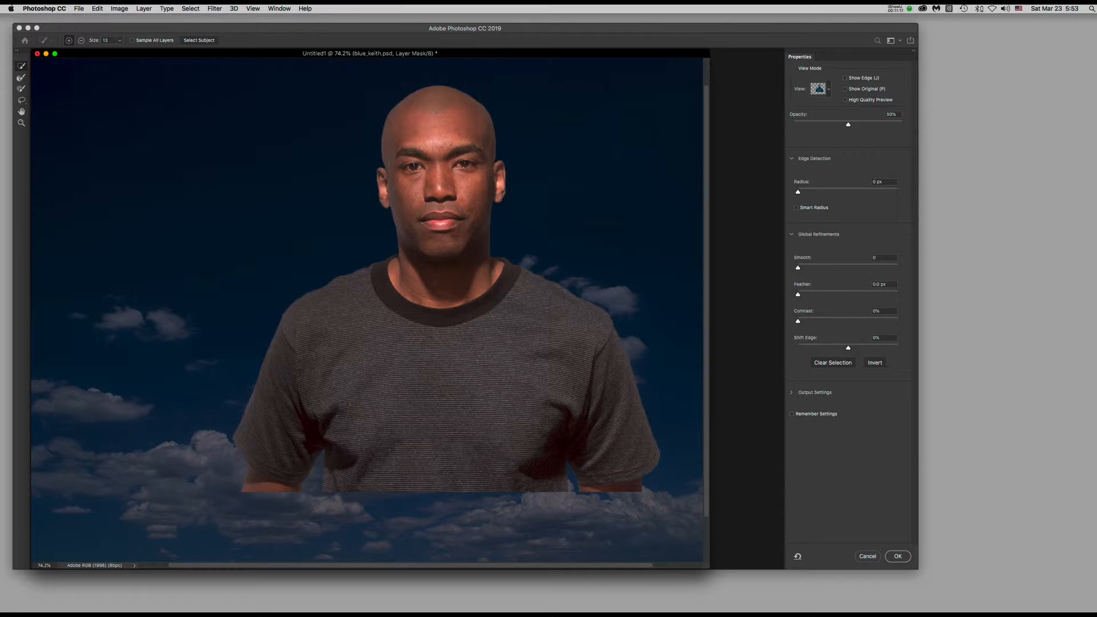
mouse_move(848, 124)
left_mouse_down()
mouse_move(902, 122)
mouse_move(791, 126)
mouse_move(865, 126)
left_mouse_up()
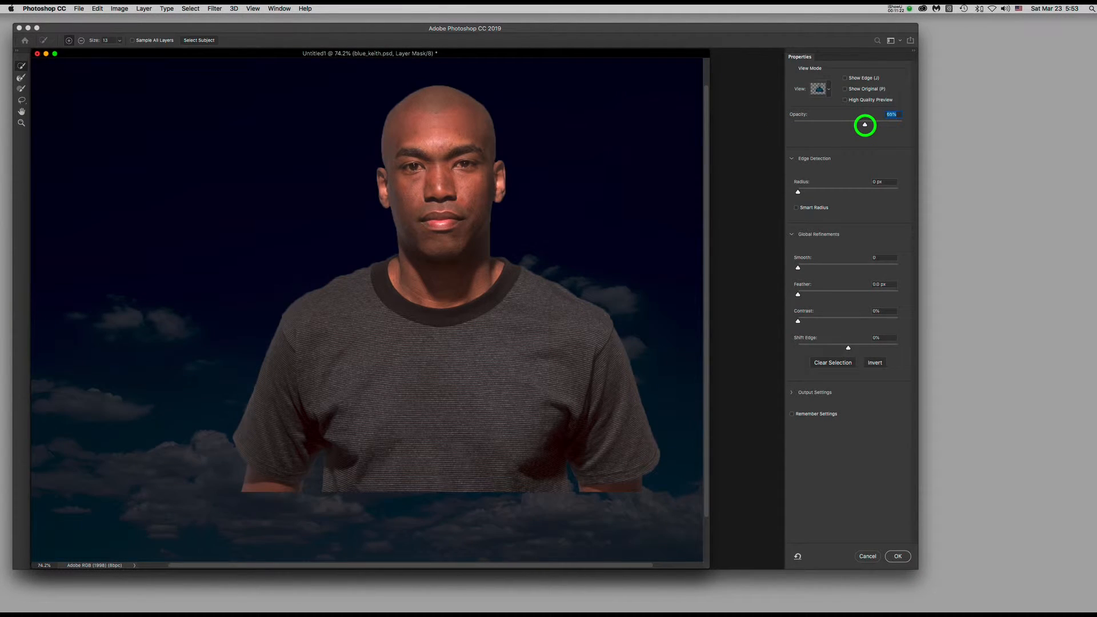
left_click_drag(865, 125, 938, 122)
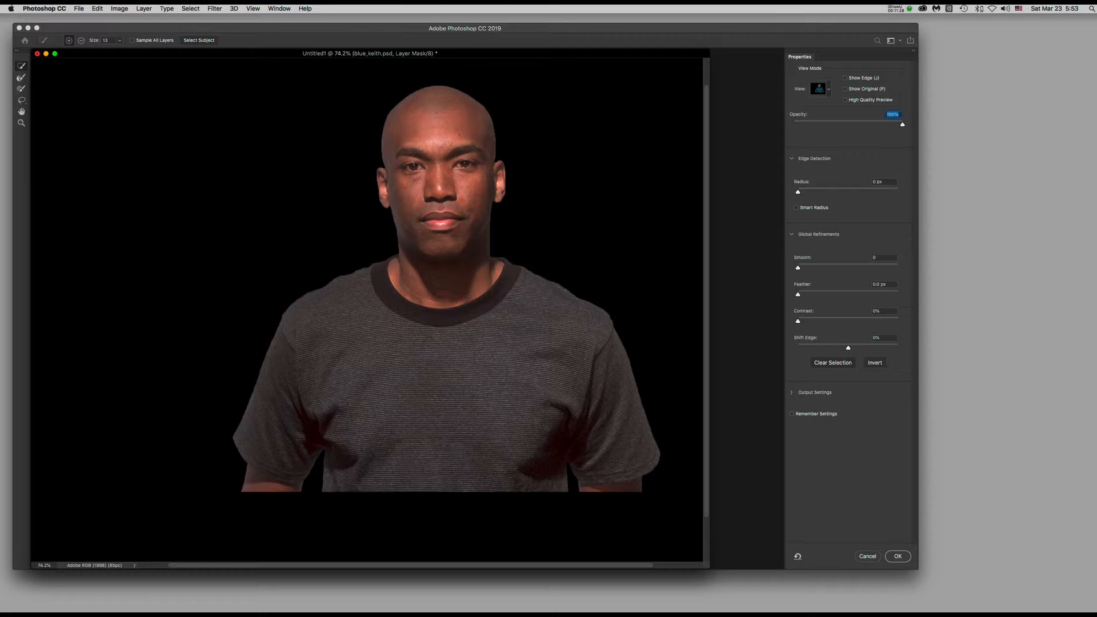
- Compare the cutout's edges in the Overlay, On Layers, Black & White, On White and On Black view modes
left_click(828, 89)
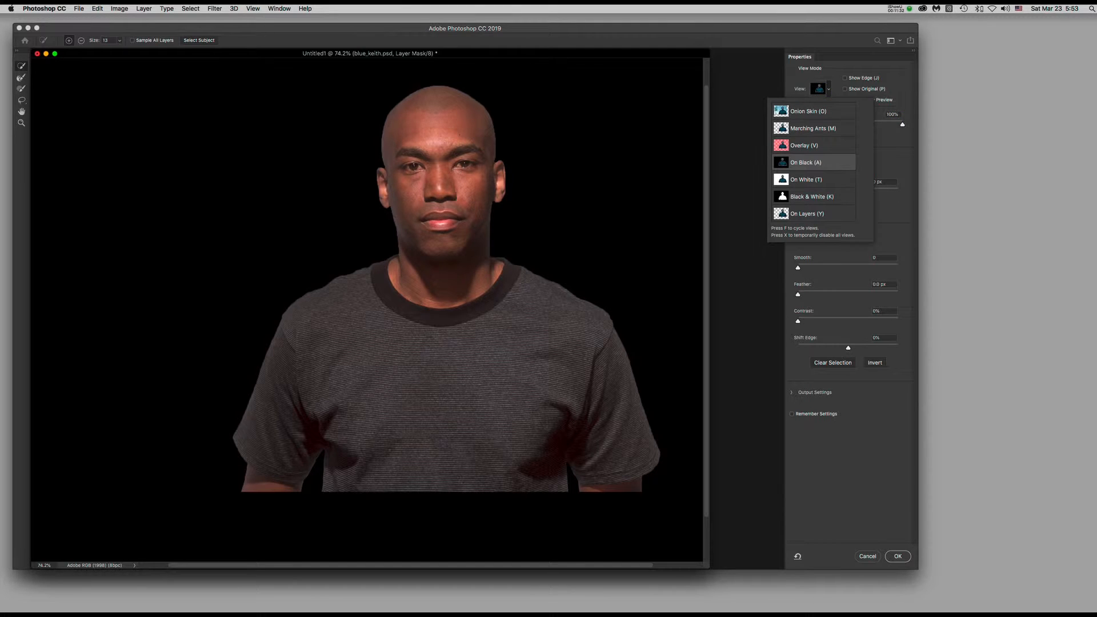
left_click(826, 144)
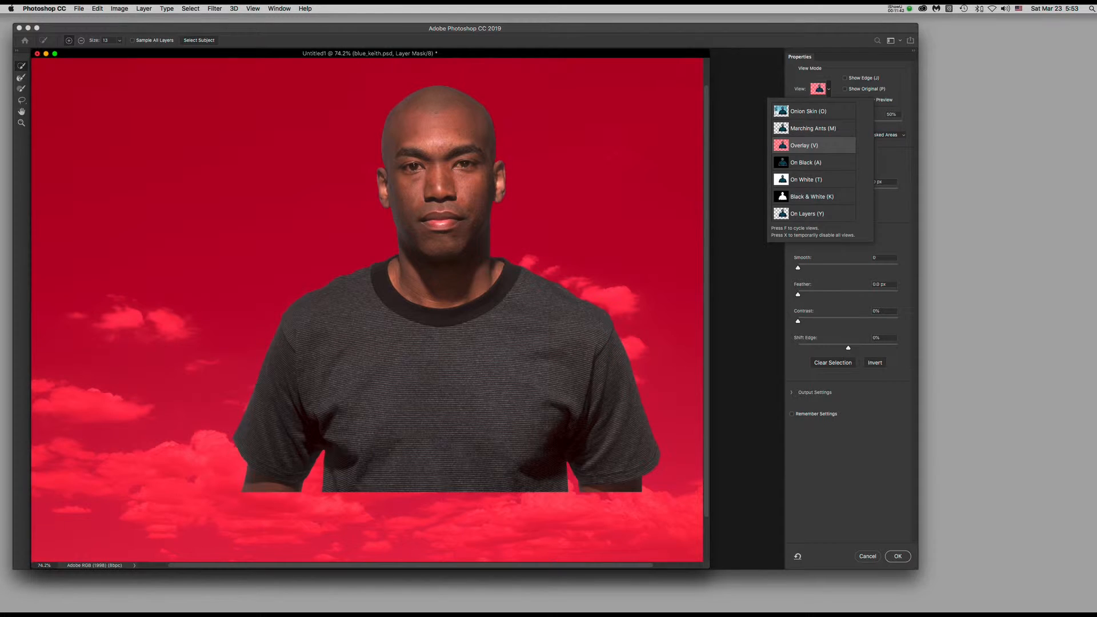
left_click(835, 213)
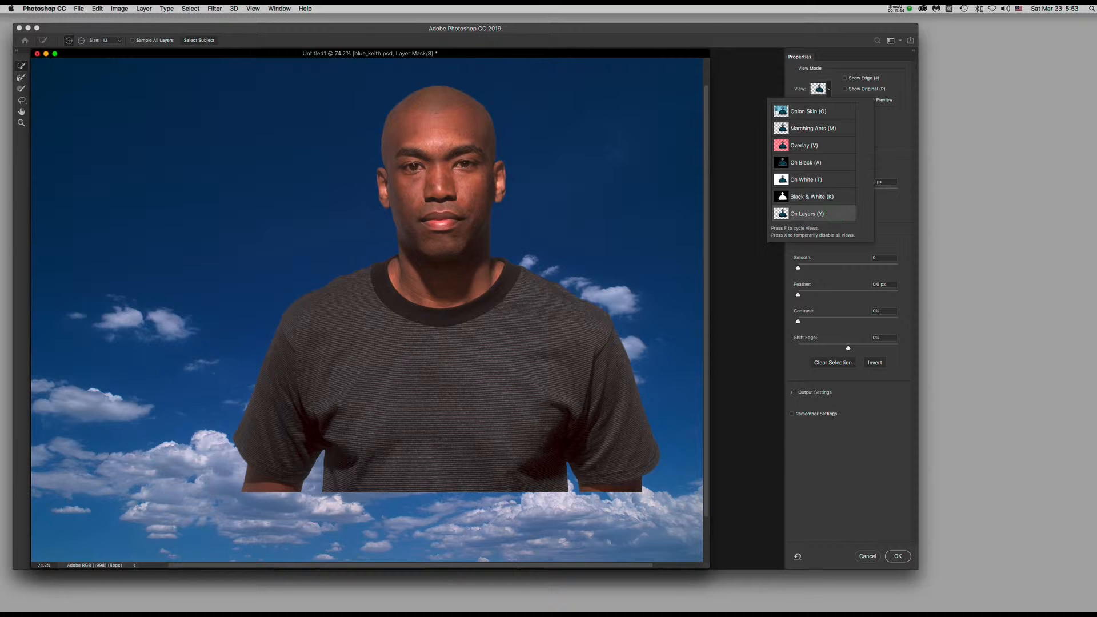
left_click(843, 196)
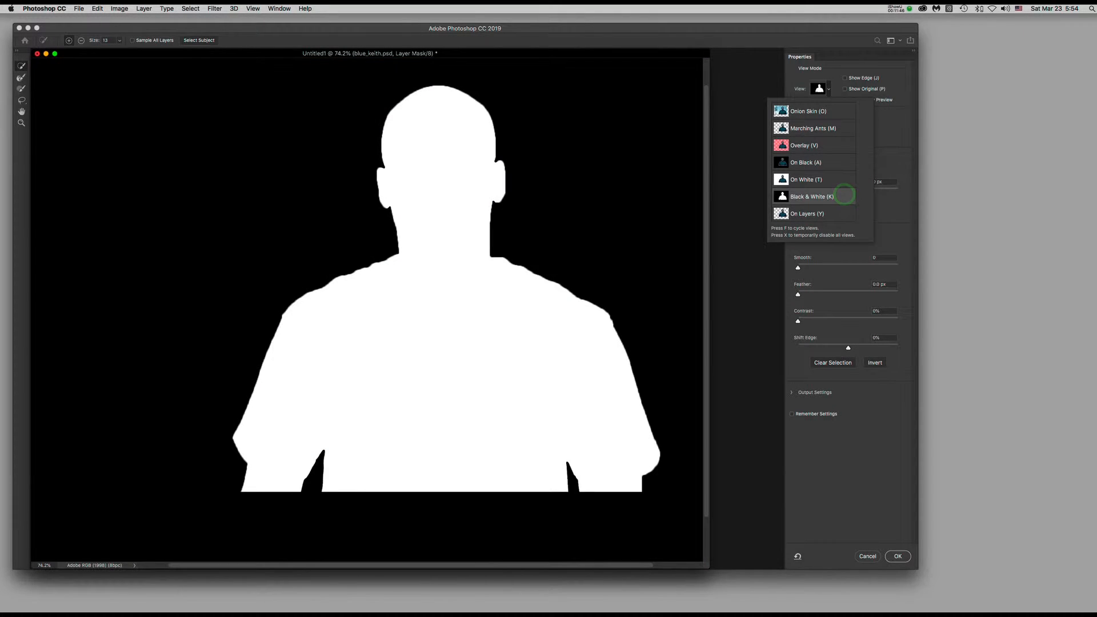
left_click(833, 178)
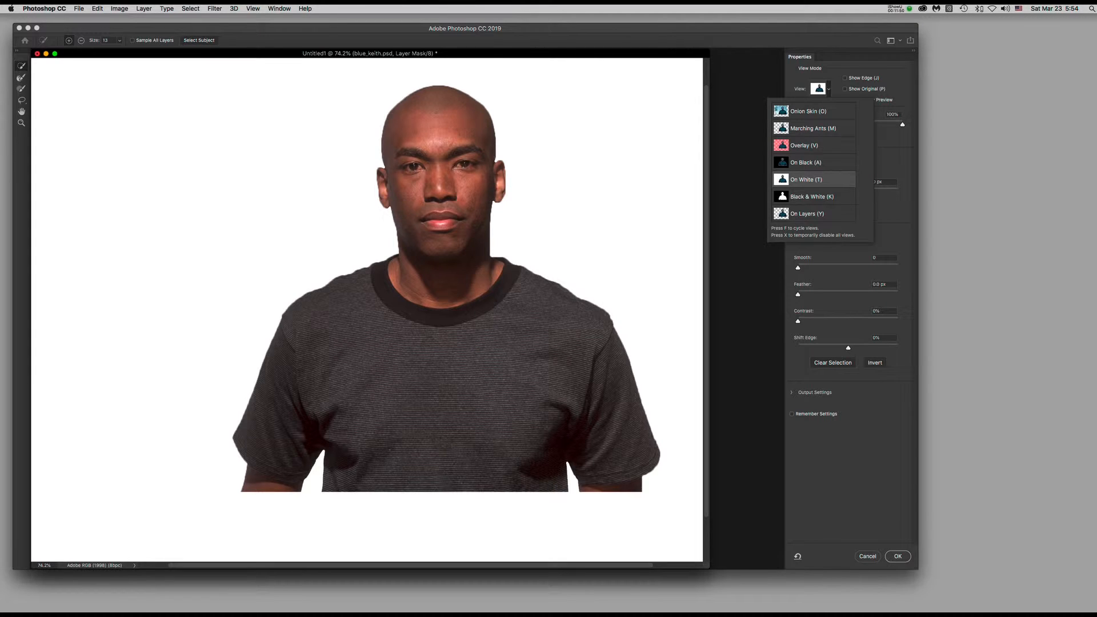
left_click(831, 163)
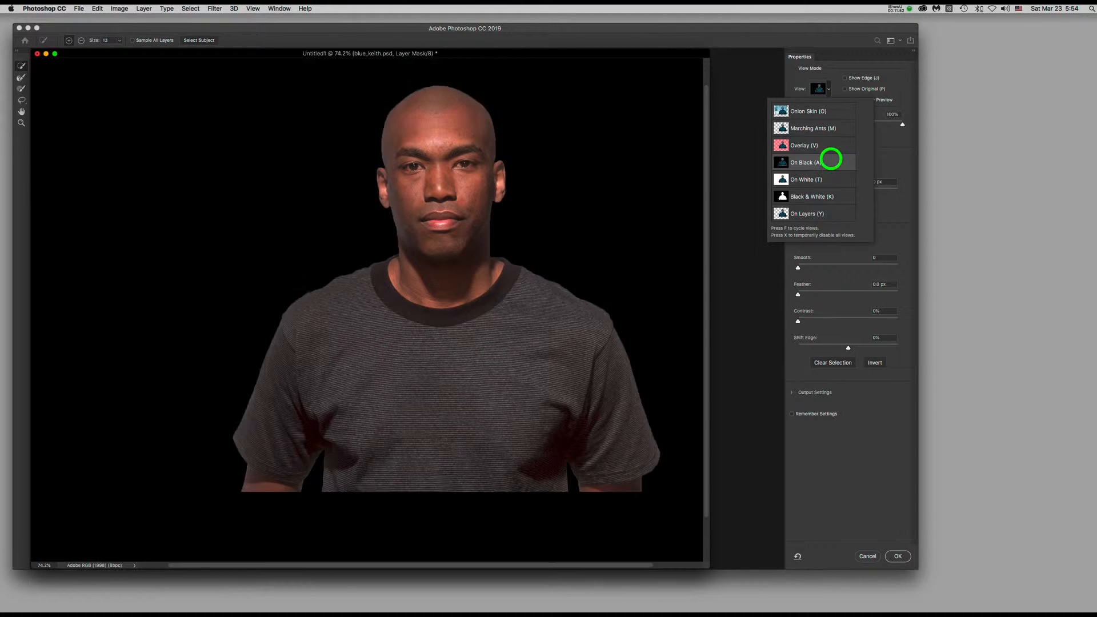
left_click(831, 179)
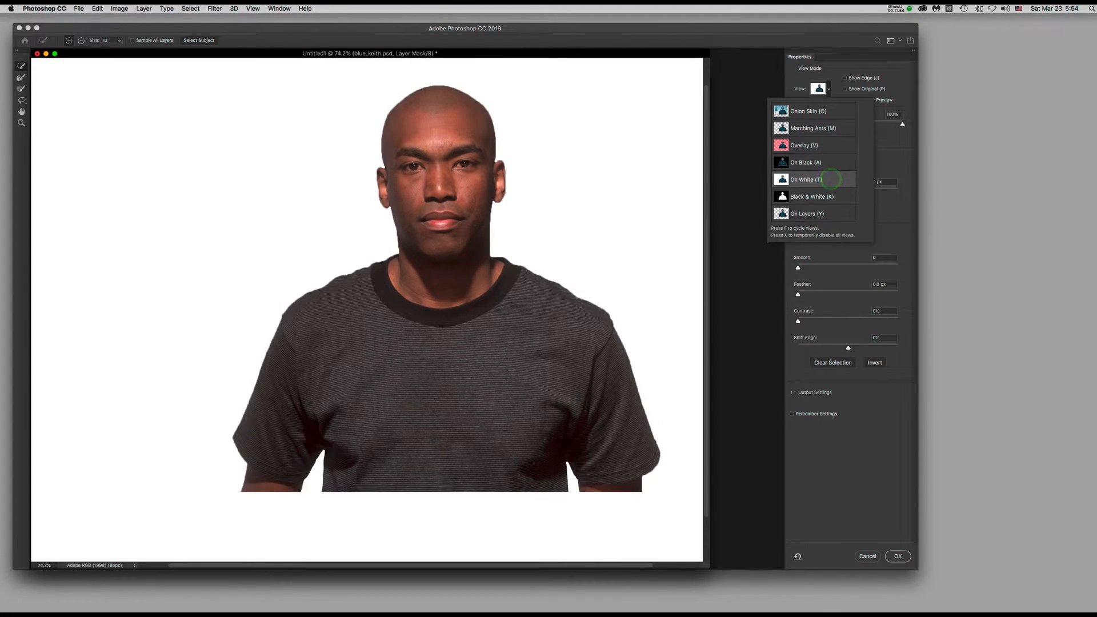
left_click(834, 162)
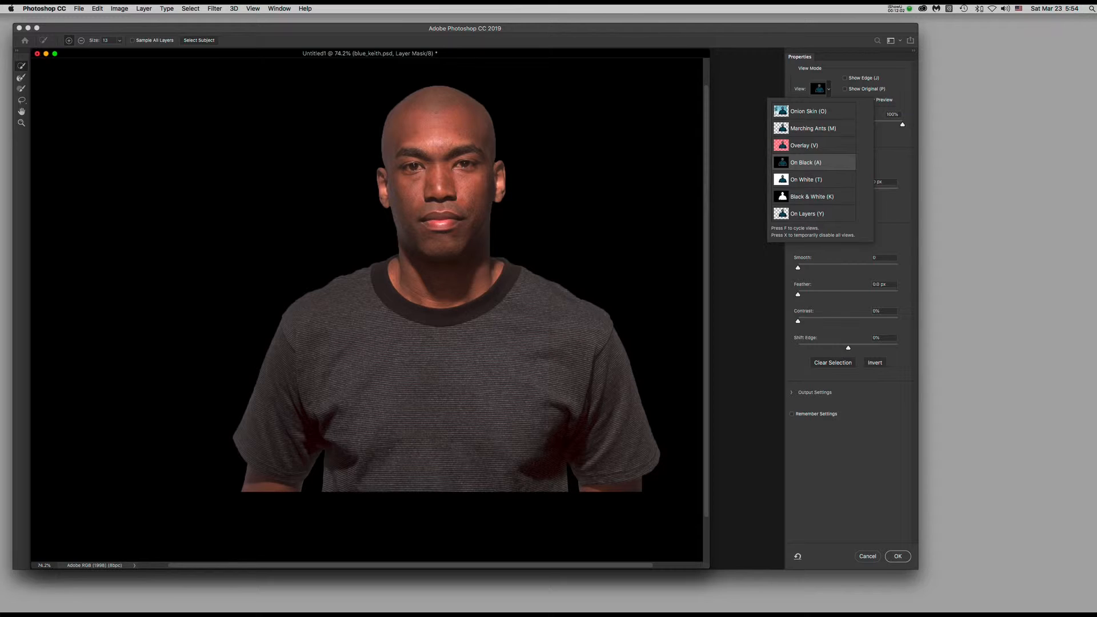
- Display the mask in the Black & White view mode and examine its edge along the man's shoulder at 200%
left_click(840, 196)
left_click(891, 203)
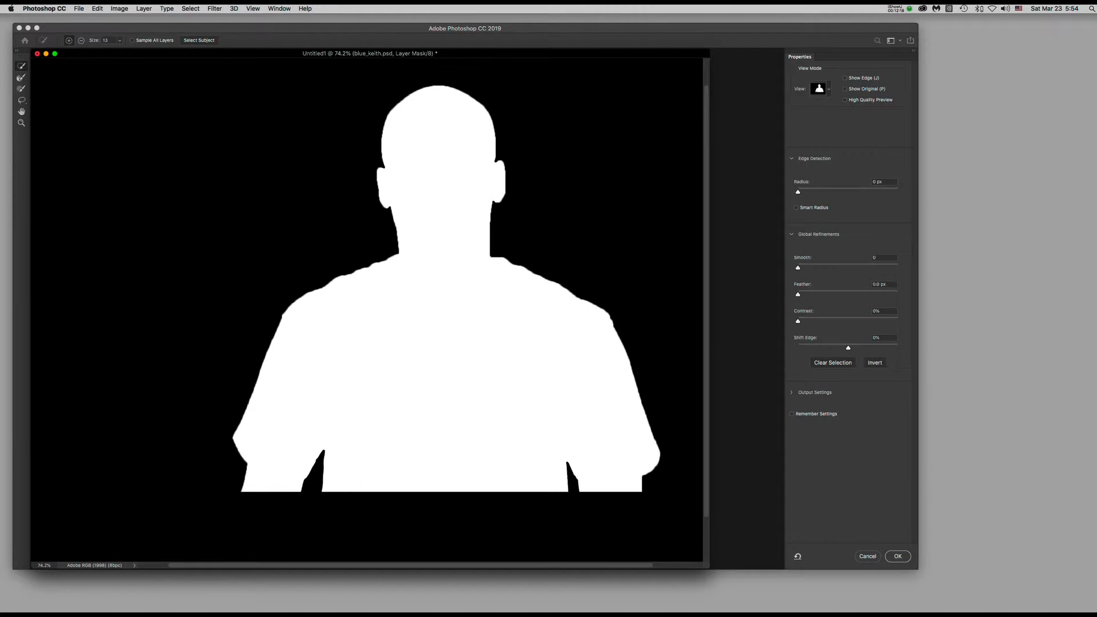
key("super+plus")
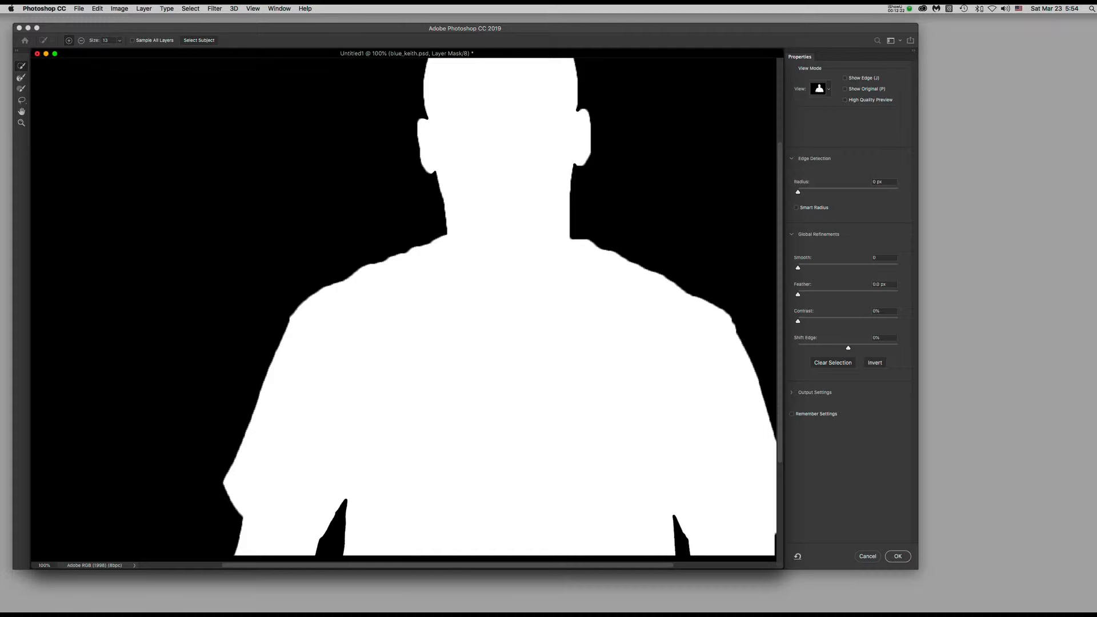
key("super+plus")
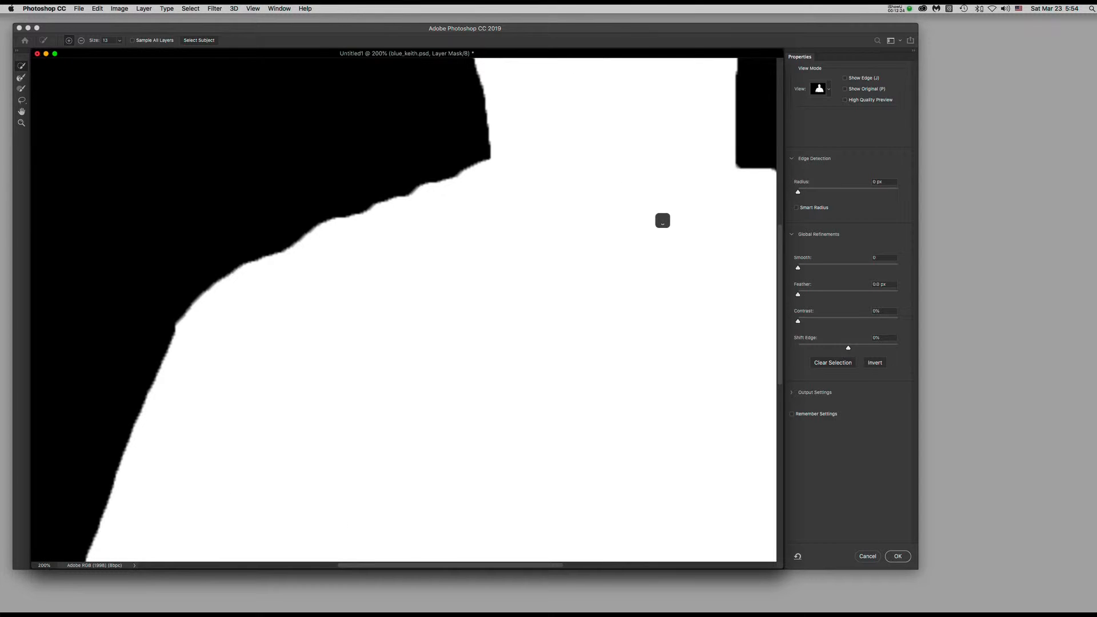
- Bring the neck and shoulders into view and set the mask's Smooth value to 7
mouse_move(684, 194)
left_mouse_down()
mouse_move(455, 252)
mouse_move(419, 316)
mouse_move(382, 343)
left_mouse_up()
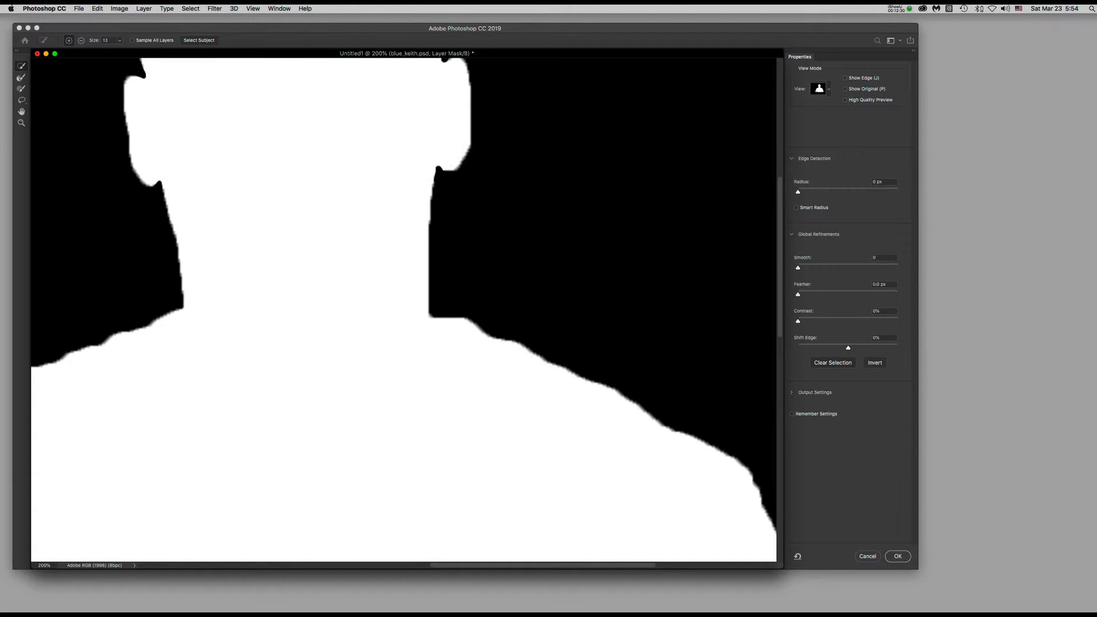
mouse_move(797, 267)
left_mouse_down()
mouse_move(827, 268)
mouse_move(791, 269)
mouse_move(805, 269)
left_mouse_up()
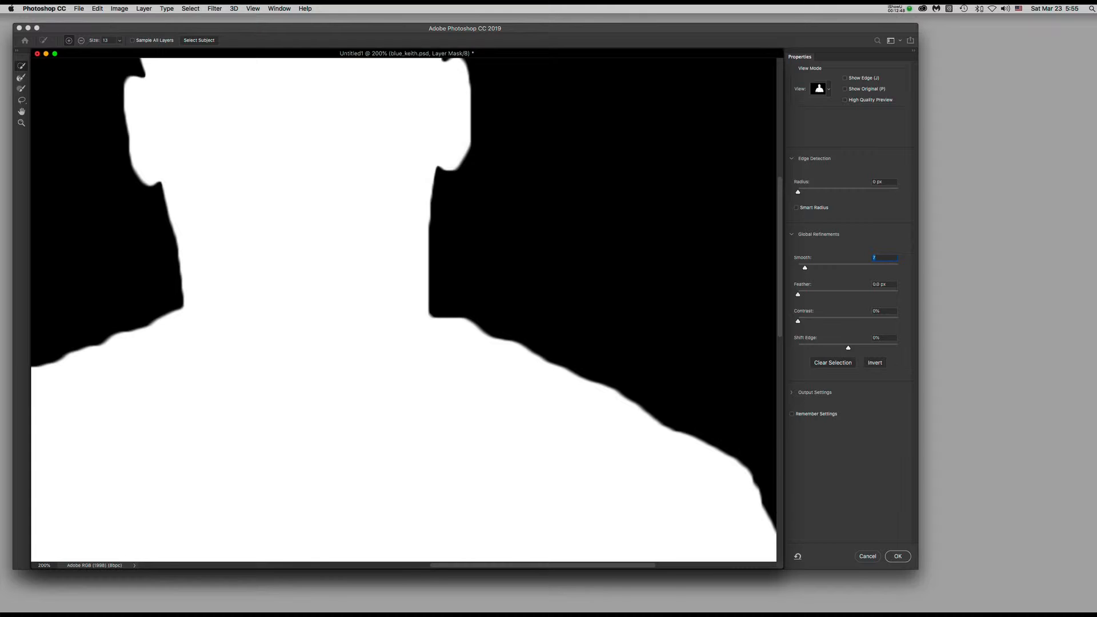
- Try a Feather of 3.8 px and a Contrast of 100% on the mask edge, resetting each to 0
left_click_drag(797, 294, 819, 295)
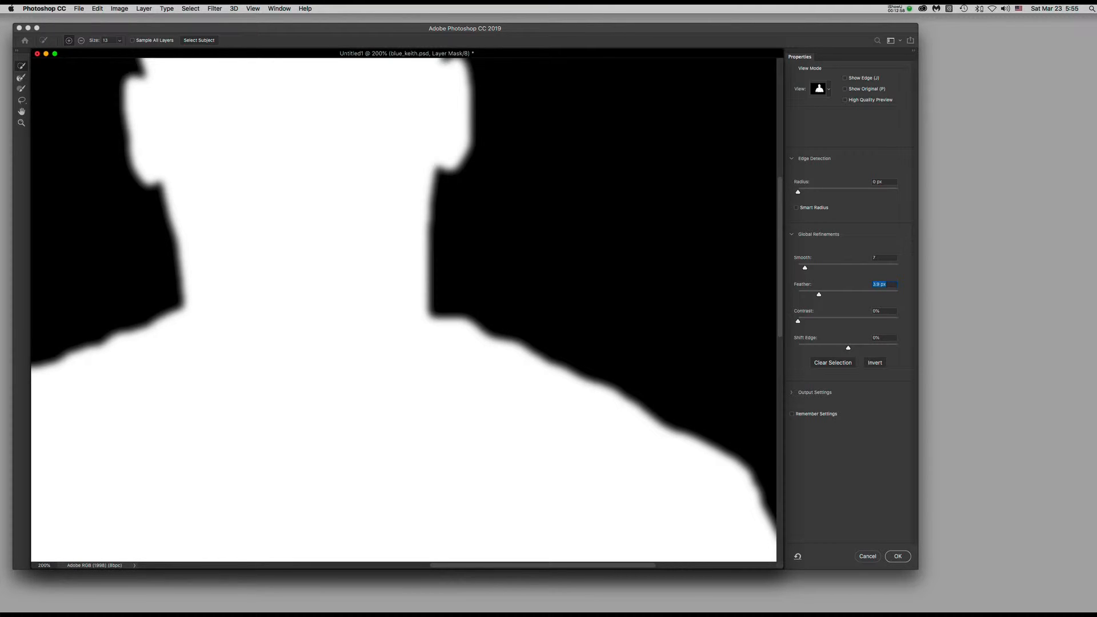
left_click_drag(819, 294, 791, 297)
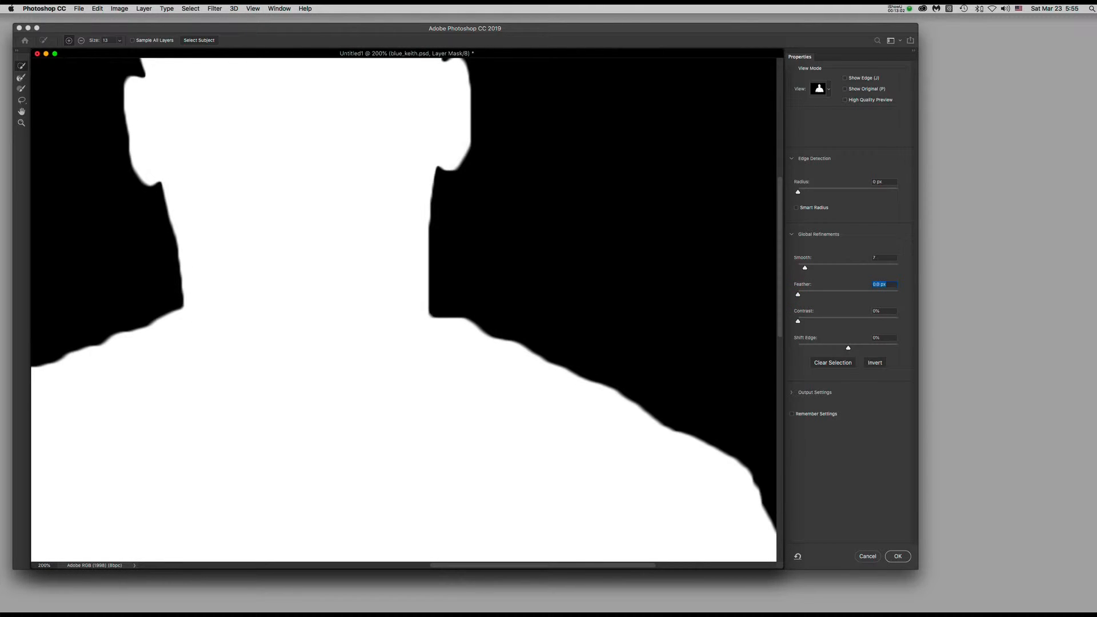
left_click_drag(799, 321, 904, 323)
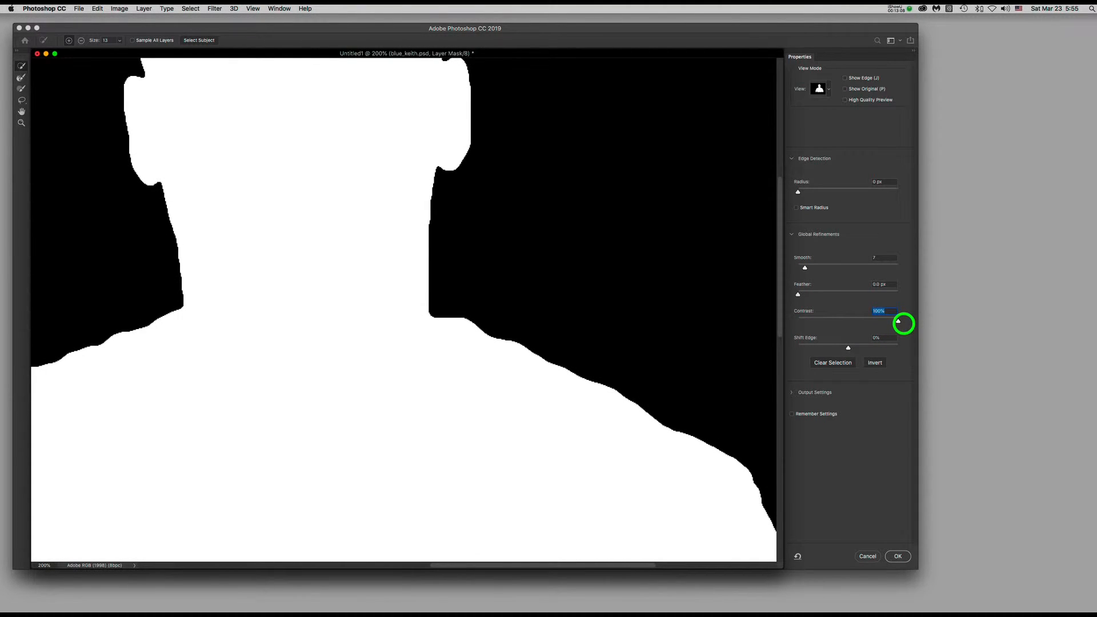
left_click_drag(904, 324, 789, 321)
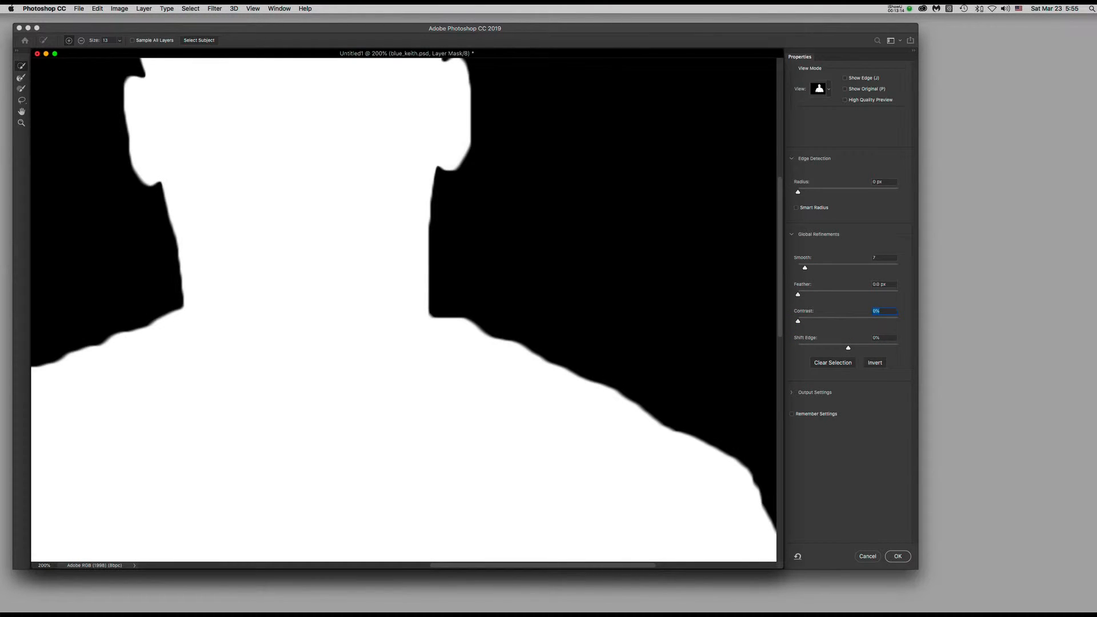
- Try a Shift Edge of -22% and a Smooth of 2, restoring them to 0% and 7
mouse_move(848, 348)
left_mouse_down()
mouse_move(816, 349)
mouse_move(874, 348)
mouse_move(812, 353)
mouse_move(891, 348)
mouse_move(837, 349)
left_mouse_up()
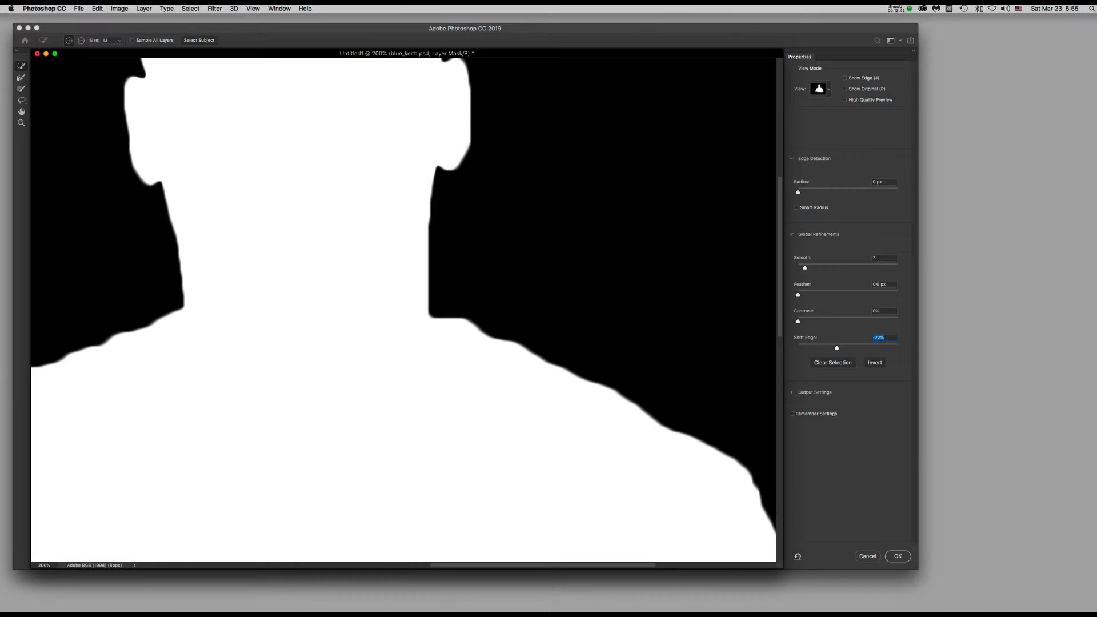
mouse_move(837, 347)
left_mouse_down()
mouse_move(884, 346)
mouse_move(810, 346)
mouse_move(874, 346)
mouse_move(815, 345)
mouse_move(846, 348)
left_mouse_up()
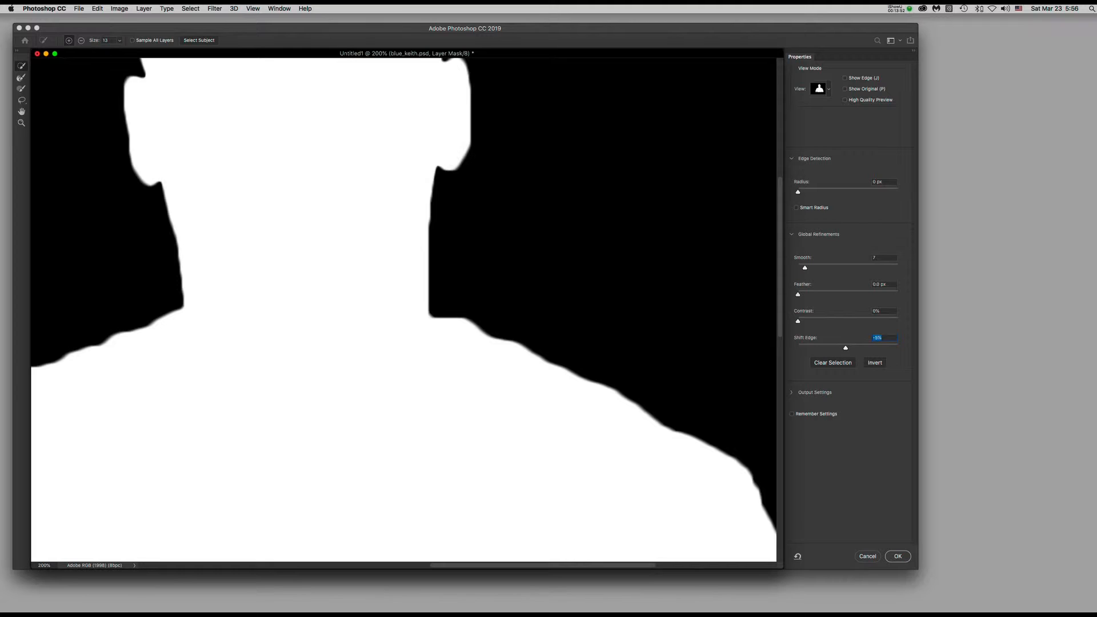
double_click(804, 340)
left_click_drag(805, 268, 800, 268)
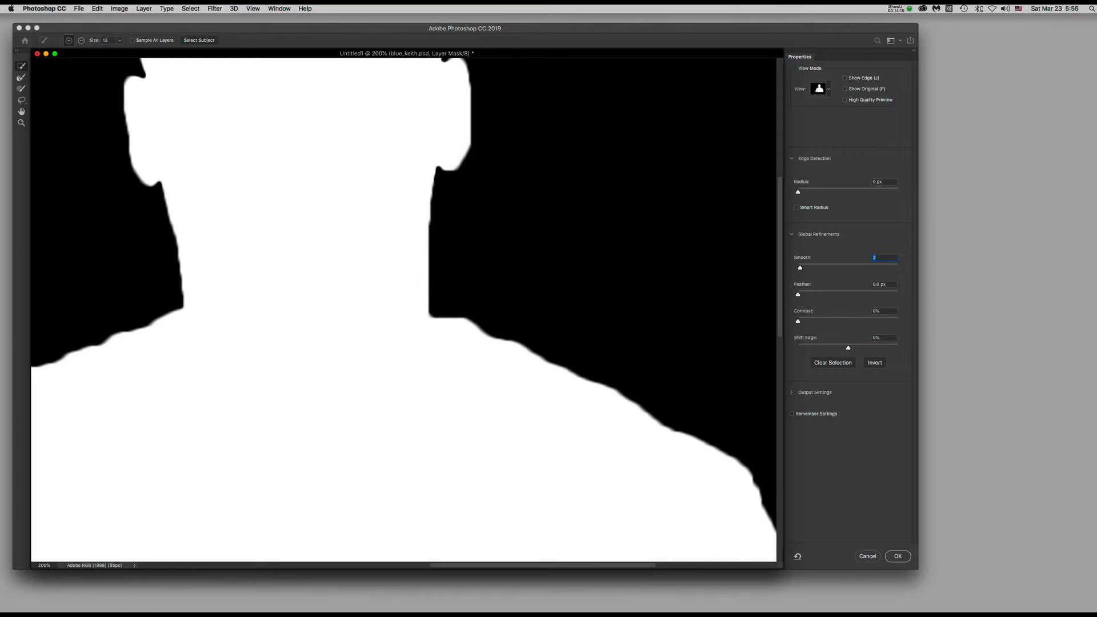
left_click_drag(800, 268, 803, 268)
type("7")
- Switch the preview to the On Layers view mode to show the man against the sky
left_click(827, 90)
left_click(833, 213)
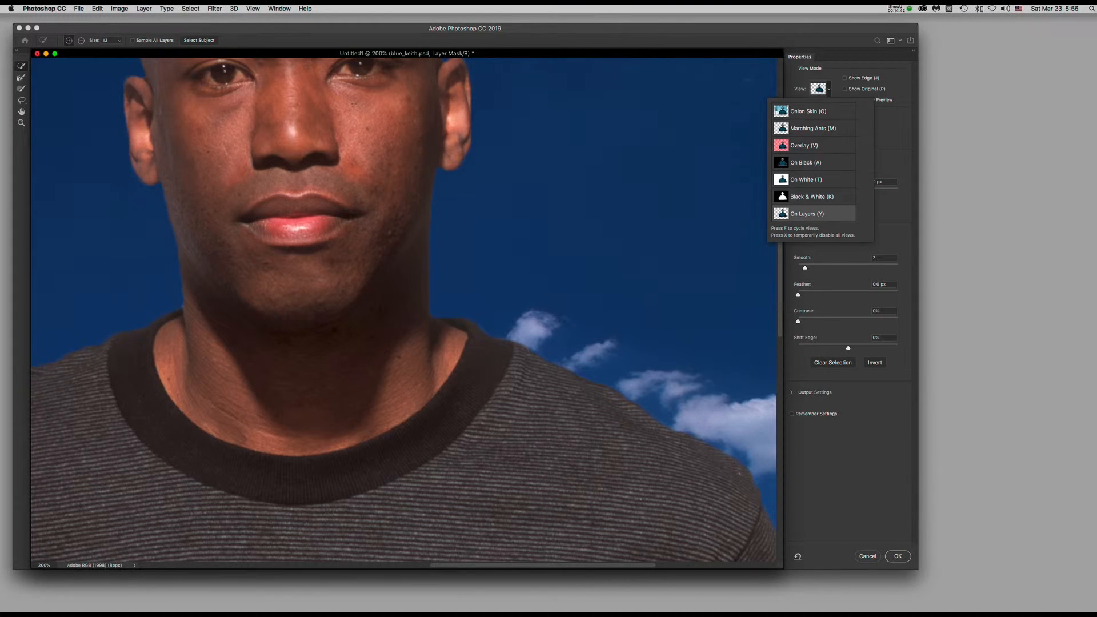
left_click(886, 208)
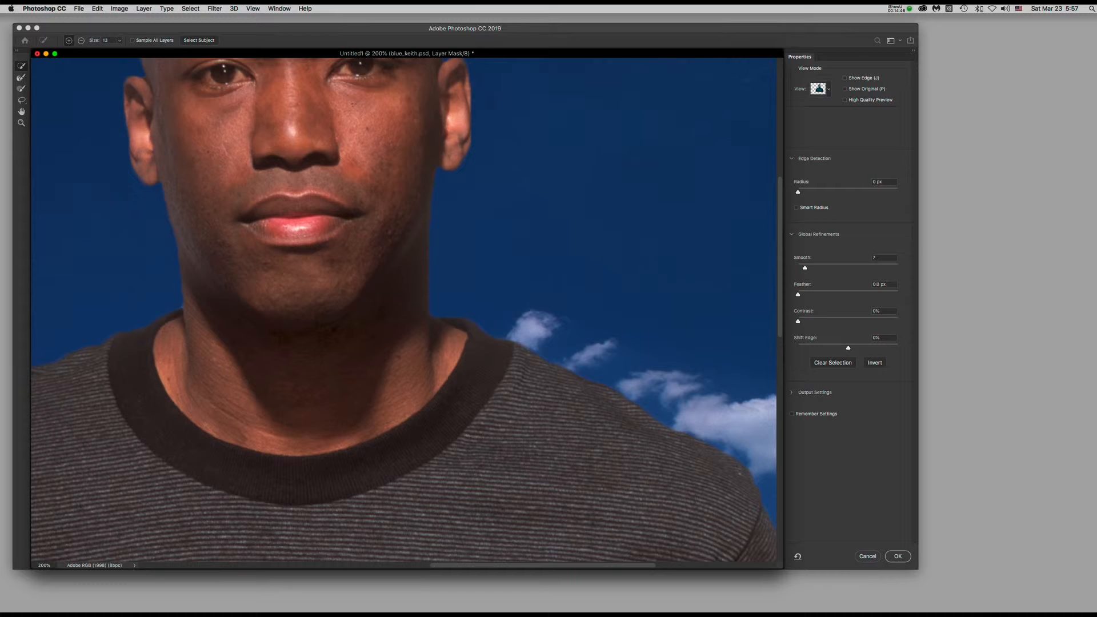
- Compare light and heavy feathering around the man's outline and set Feather to 6.2 px
left_click_drag(797, 295, 813, 294)
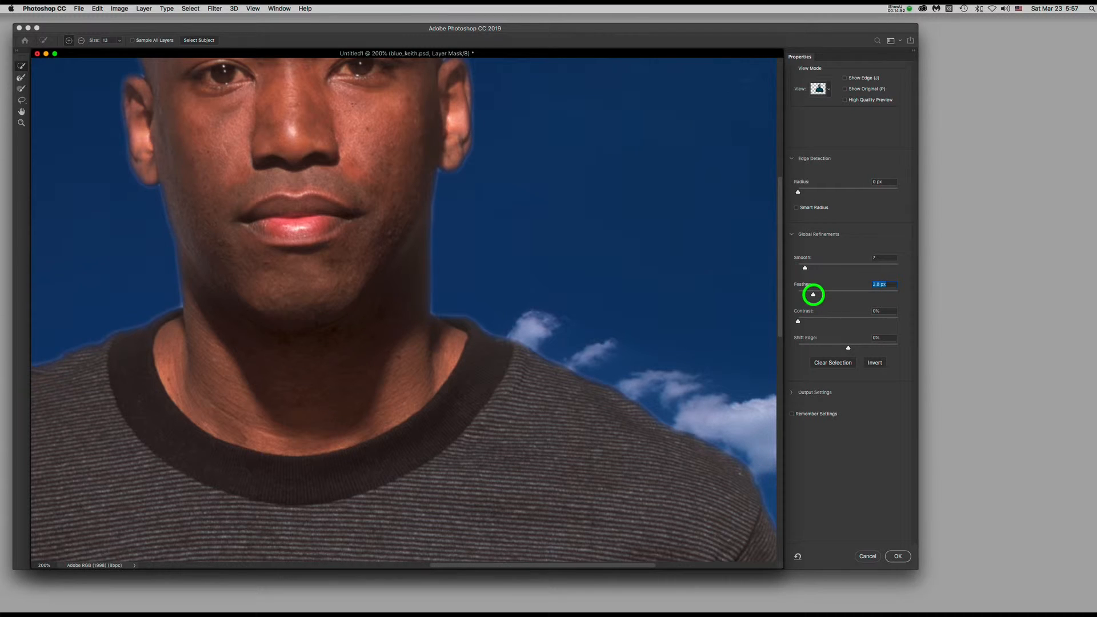
left_click_drag(813, 294, 813, 295)
left_click(844, 294)
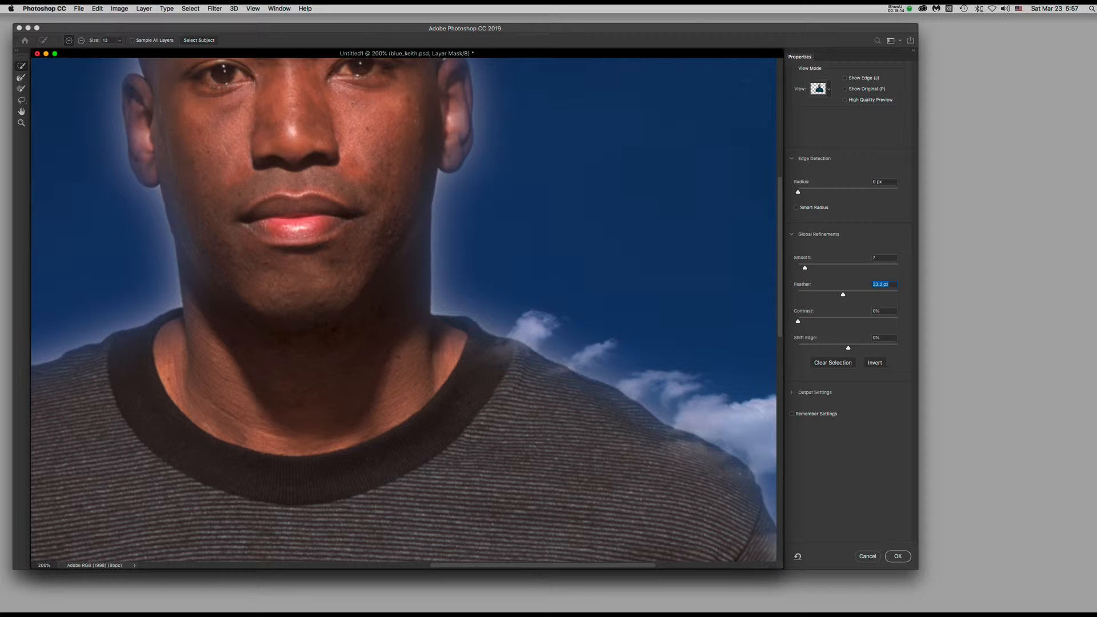
scroll(404, 312, "left", 2)
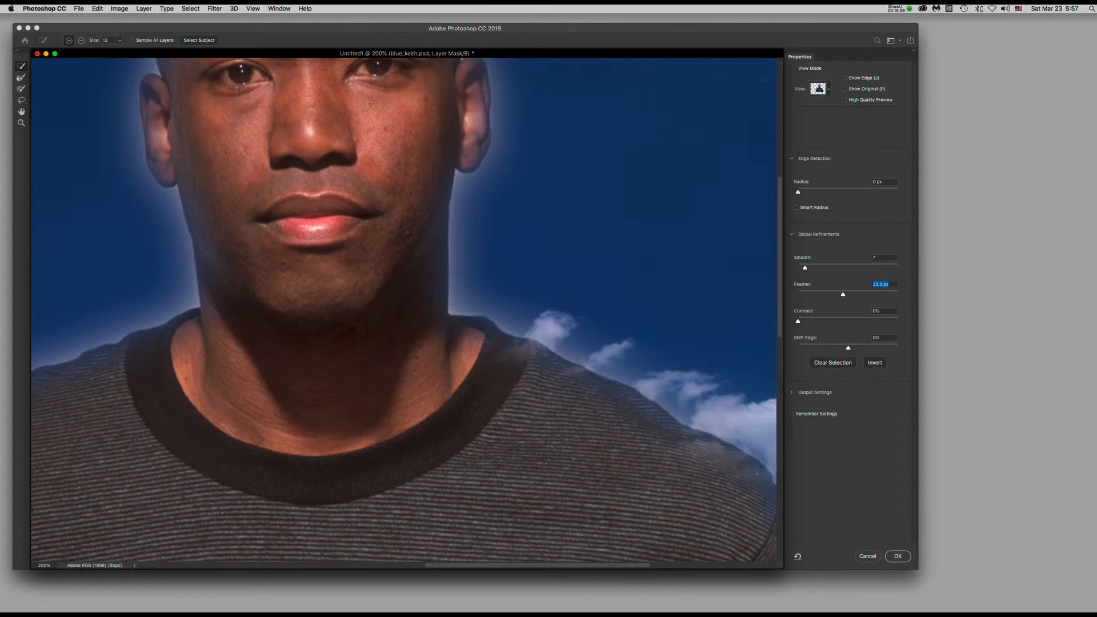
left_click(809, 294)
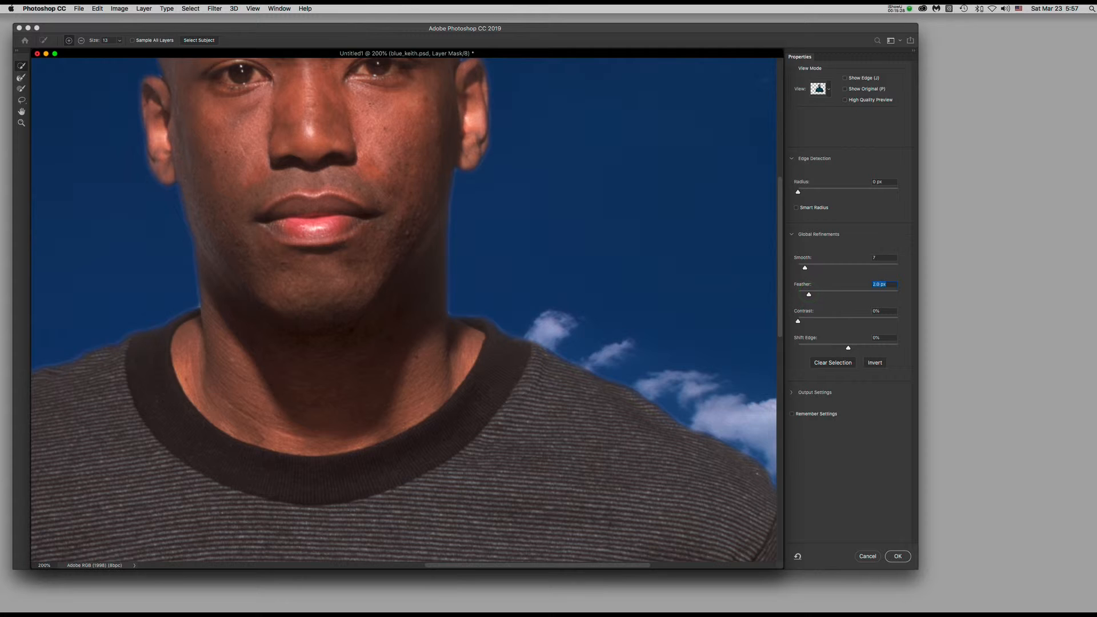
left_click_drag(809, 294, 816, 294)
- Sharpen the mask edge with 66% Contrast and pull it inward with a Shift Edge of -16%
left_click_drag(798, 320, 862, 322)
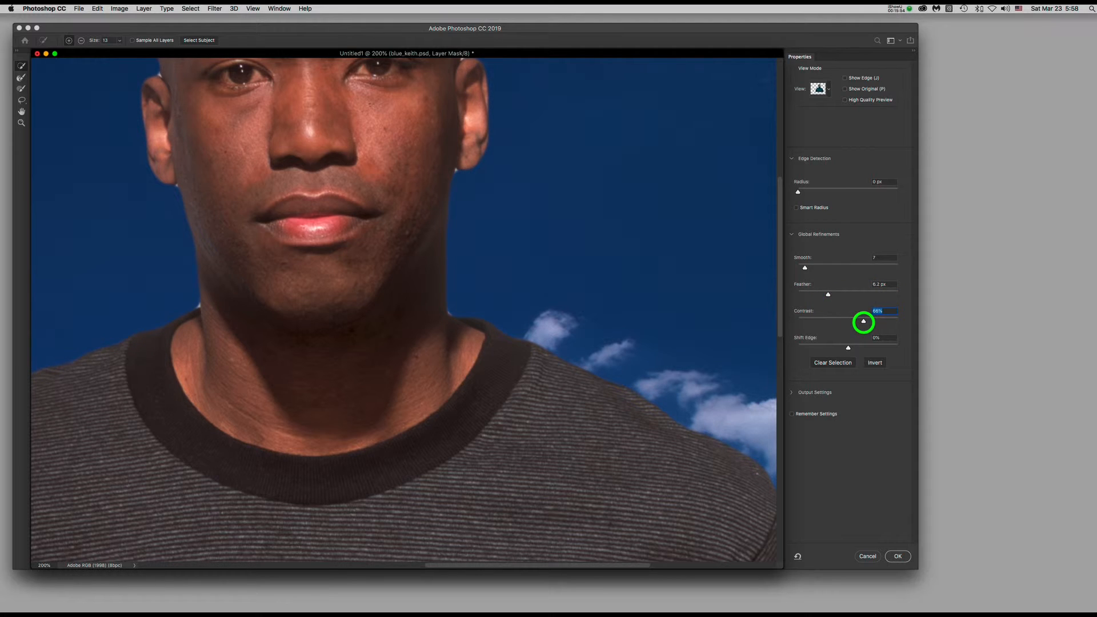
left_click_drag(864, 322, 863, 322)
left_click(840, 348)
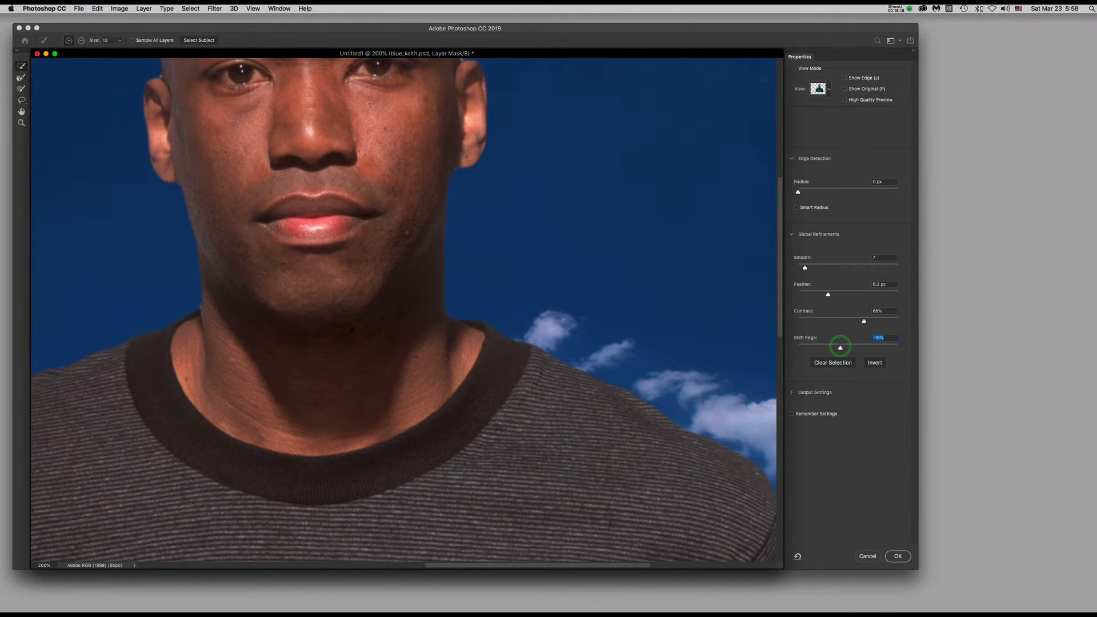
left_click_drag(840, 348, 840, 347)
- Set Feather to 9.4 px, enable High Quality Preview, and compare the refined edge repeatedly with the original mask
left_click_drag(829, 294, 837, 295)
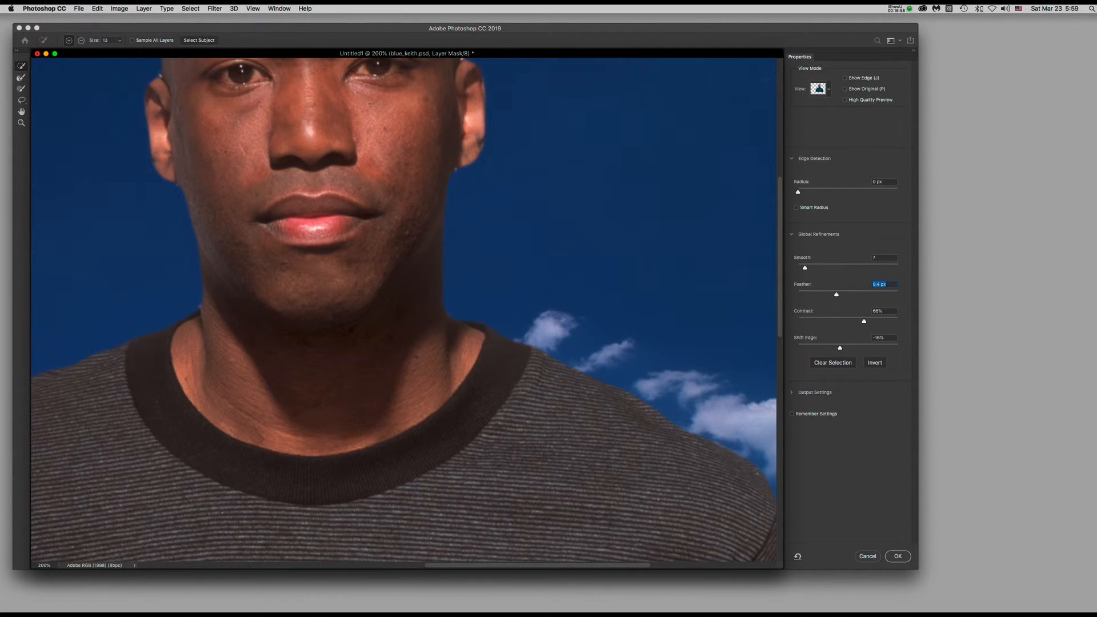
left_click(846, 100)
left_click(845, 89)
left_click(845, 89)
left_click(846, 89)
left_click(845, 90)
left_click(845, 89)
left_click(845, 89)
left_click(845, 89)
left_click(846, 89)
left_click(845, 89)
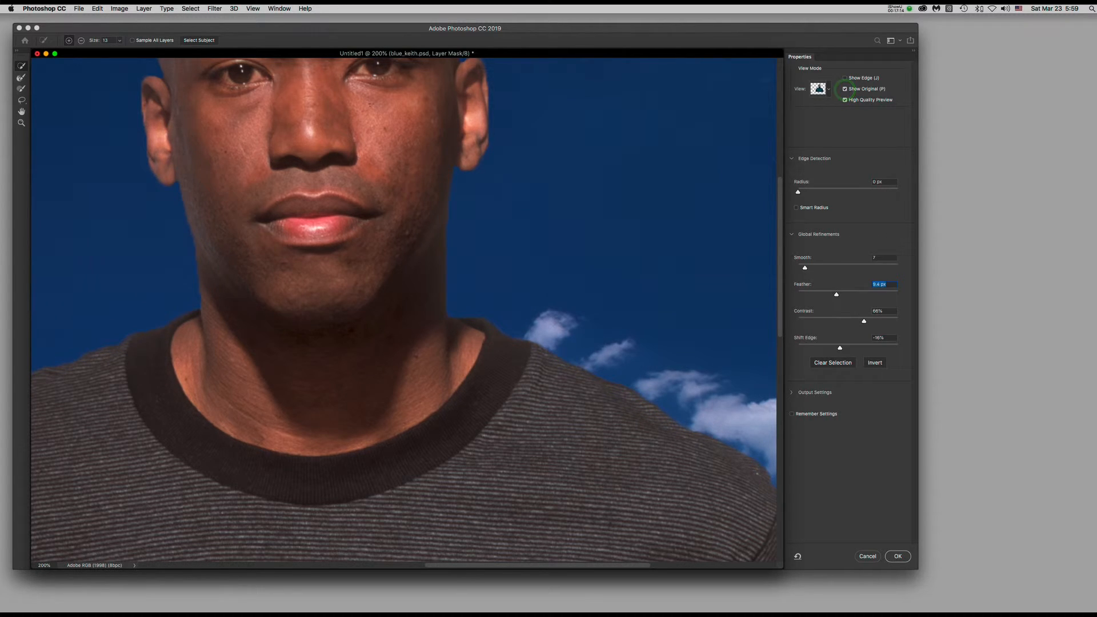
left_click(845, 89)
left_click(846, 90)
left_click(845, 89)
- Reduce the mask's Feather to 3.2 px and its Contrast to 33%
left_click(837, 295)
left_click_drag(837, 295, 816, 295)
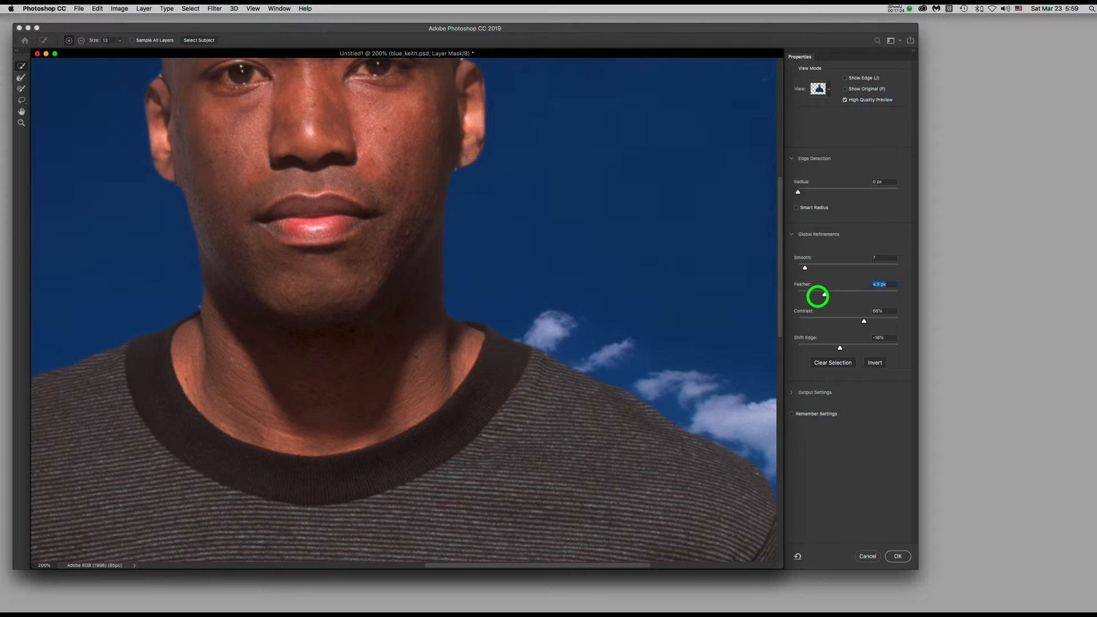
left_click_drag(865, 321, 832, 325)
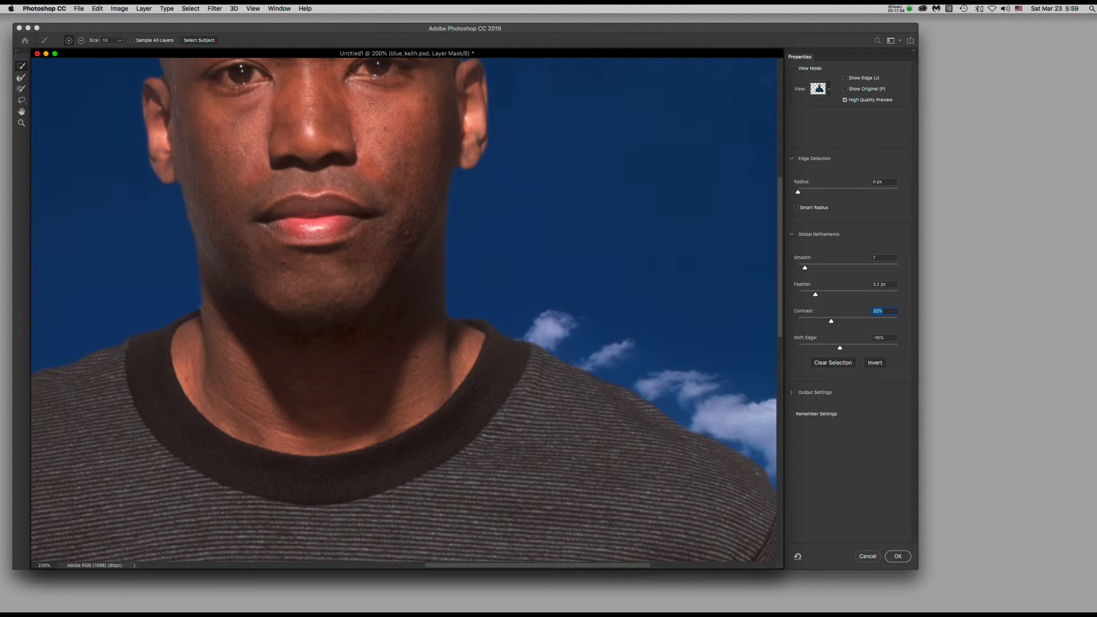
- Toggle Show Original to compare the softened edge settings with the original mask
left_click(845, 89)
left_click(845, 89)
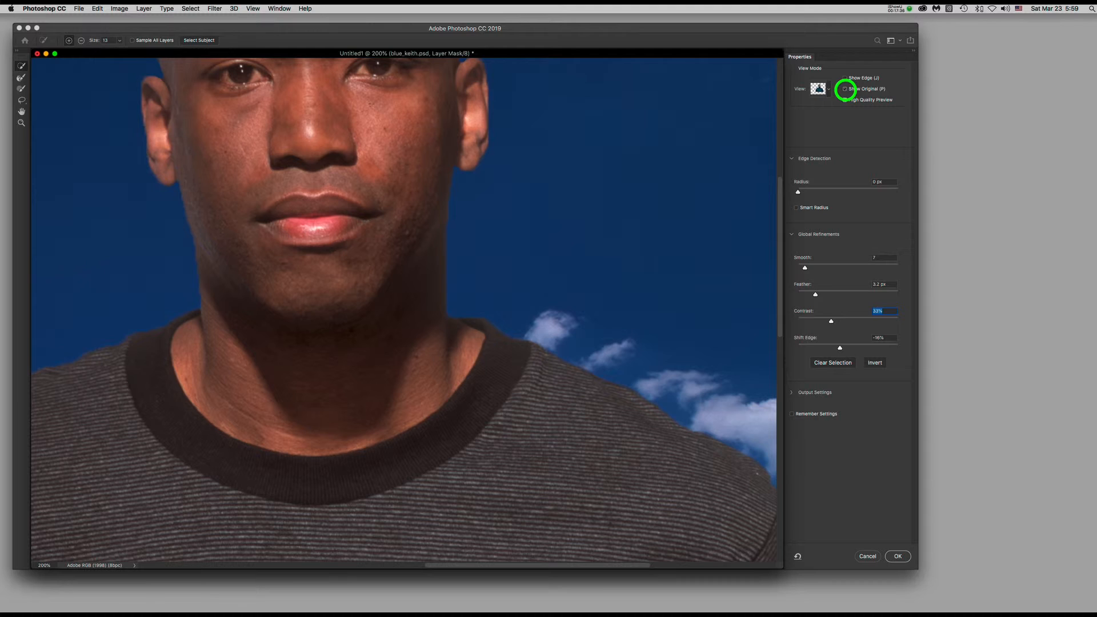
left_click(846, 89)
left_click(845, 89)
left_click(845, 89)
left_click(845, 90)
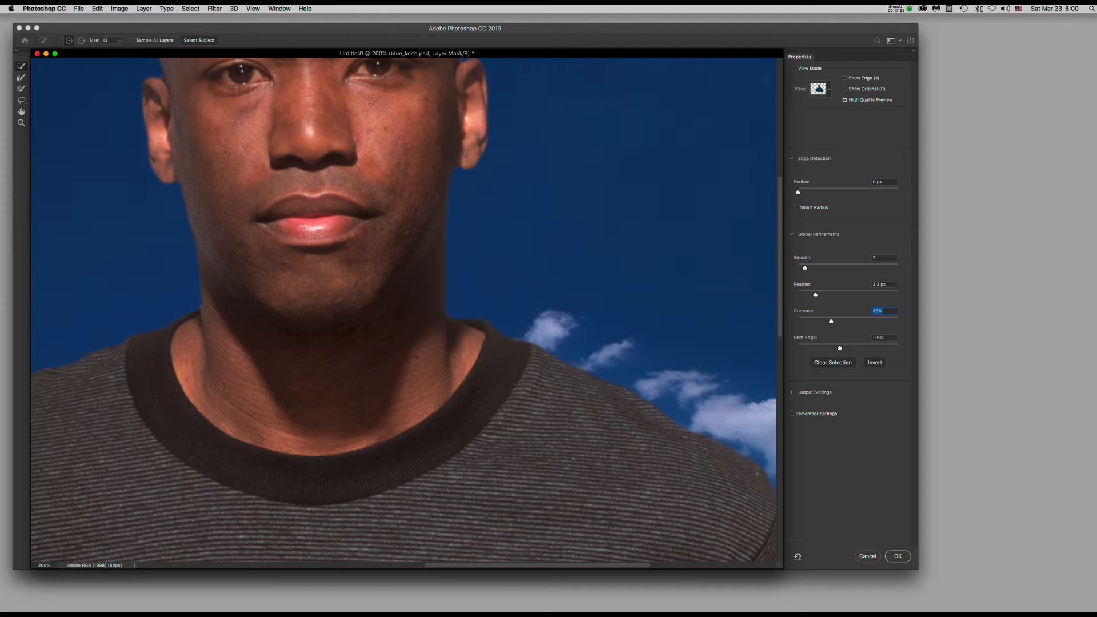
- Set the refinement's output to New Layer with Layer Mask
left_click(791, 392)
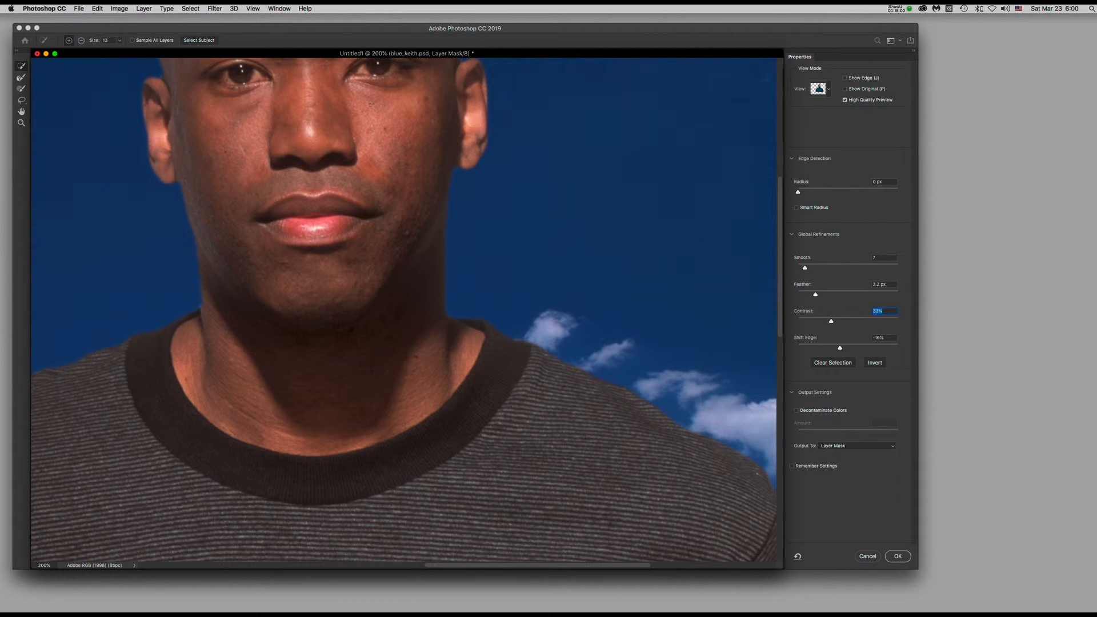
left_click(854, 446)
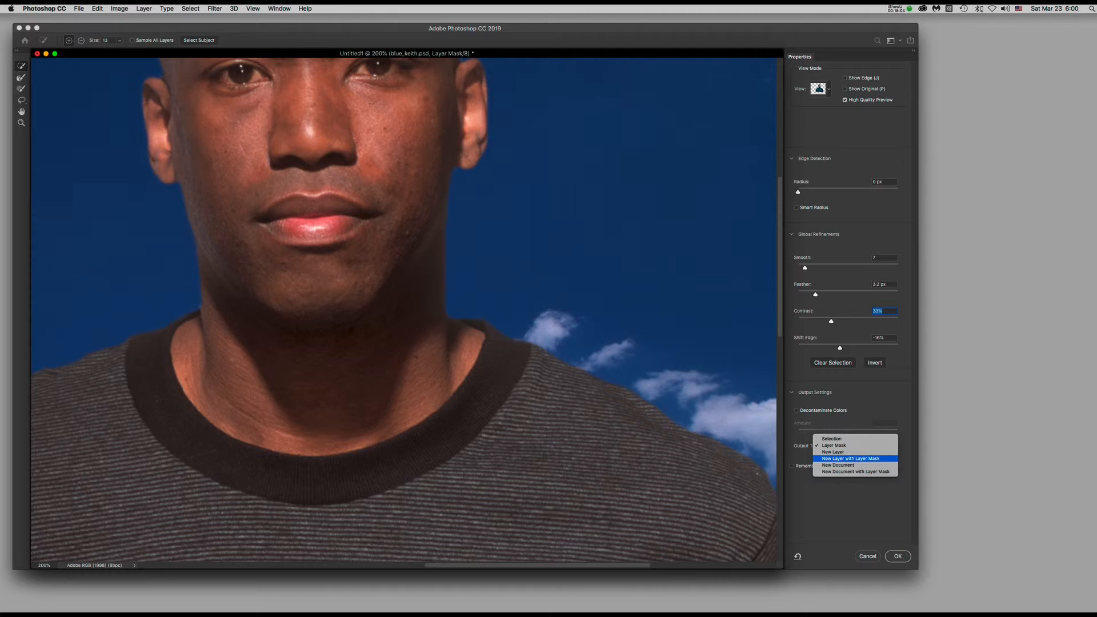
left_click(886, 459)
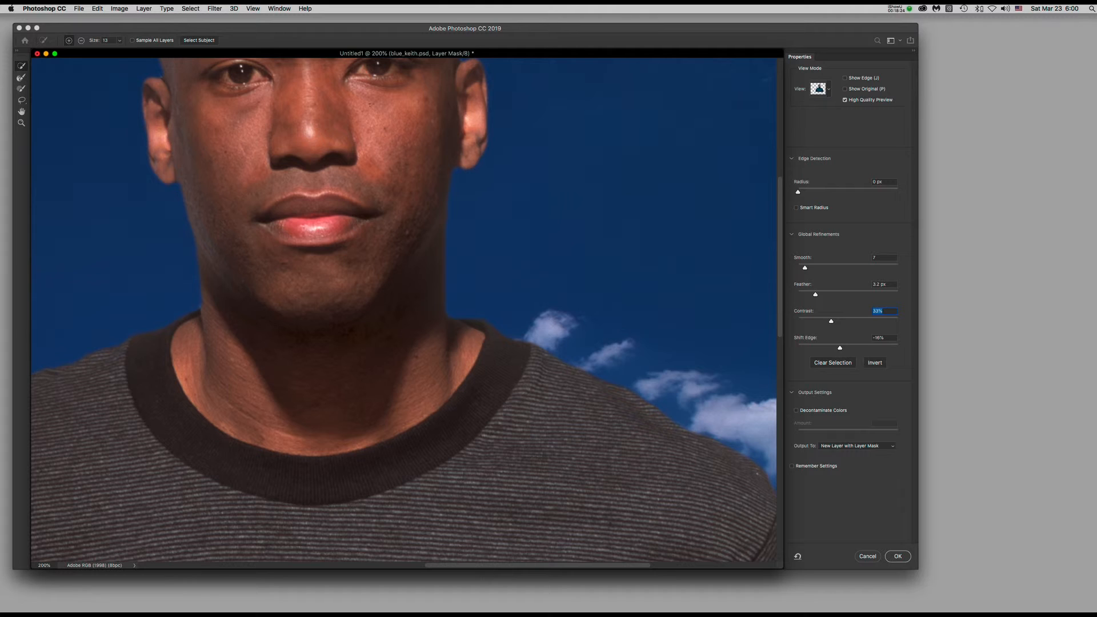
- Try Decontaminate Colors with a changed amount, turn it off again, and enable Remember Settings
left_click(796, 410)
left_click(796, 411)
left_click(797, 411)
left_click_drag(882, 434, 845, 434)
left_click(796, 410)
left_click(792, 465)
- Inspect the cutout's edges at 200% around the head, ears, shoulders, sleeves and shirt hem
scroll(566, 323, "up", 6)
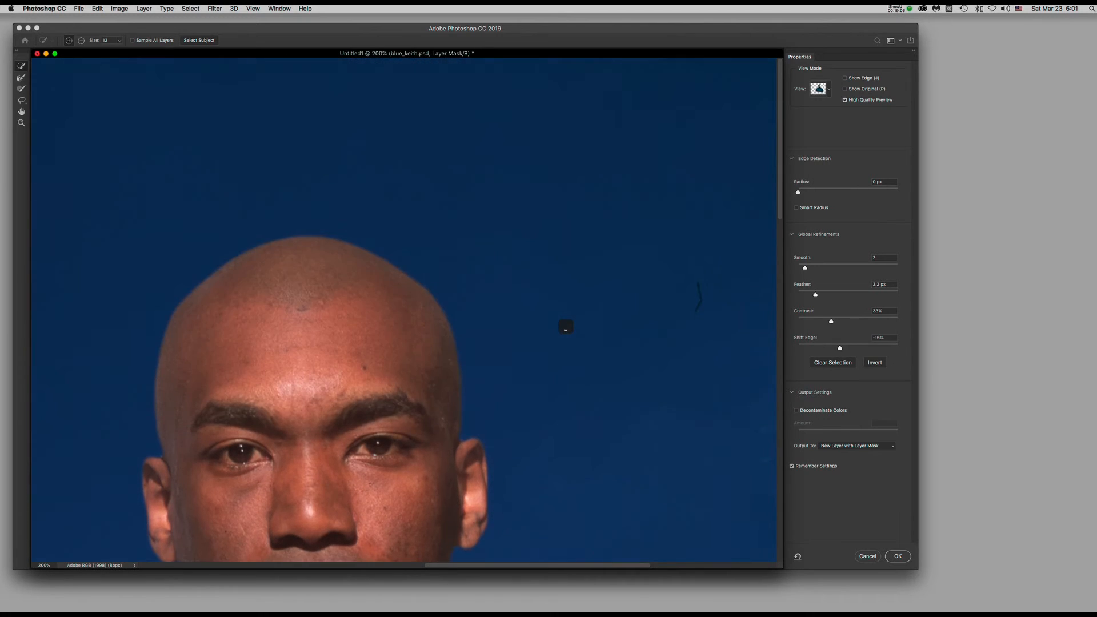
scroll(566, 327, "down", 7)
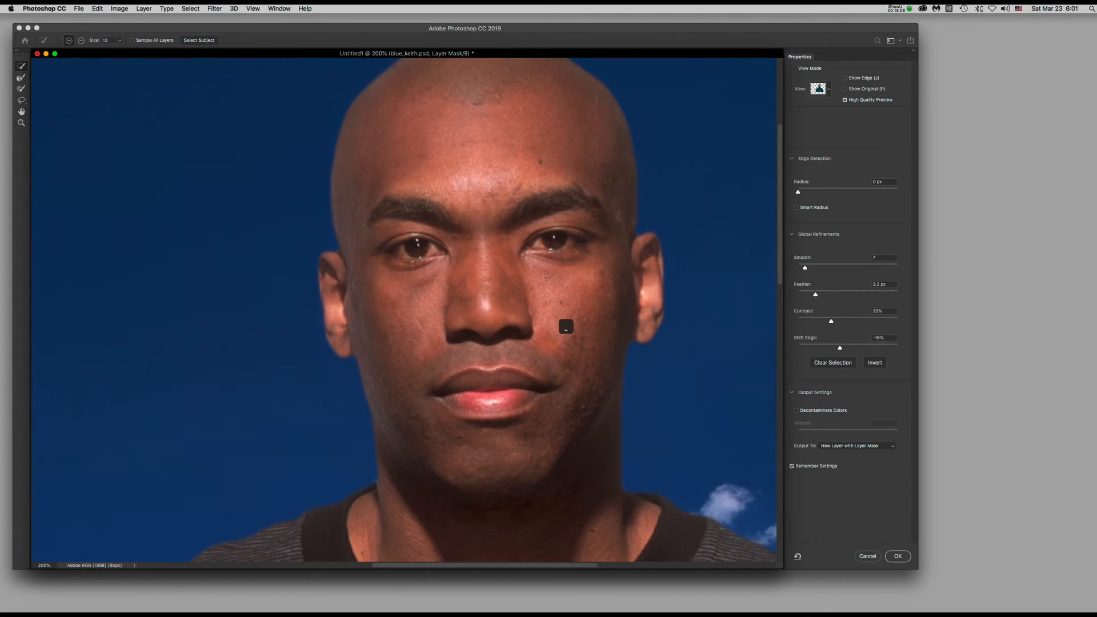
scroll(566, 329, "down", 10)
scroll(566, 329, "left", 3)
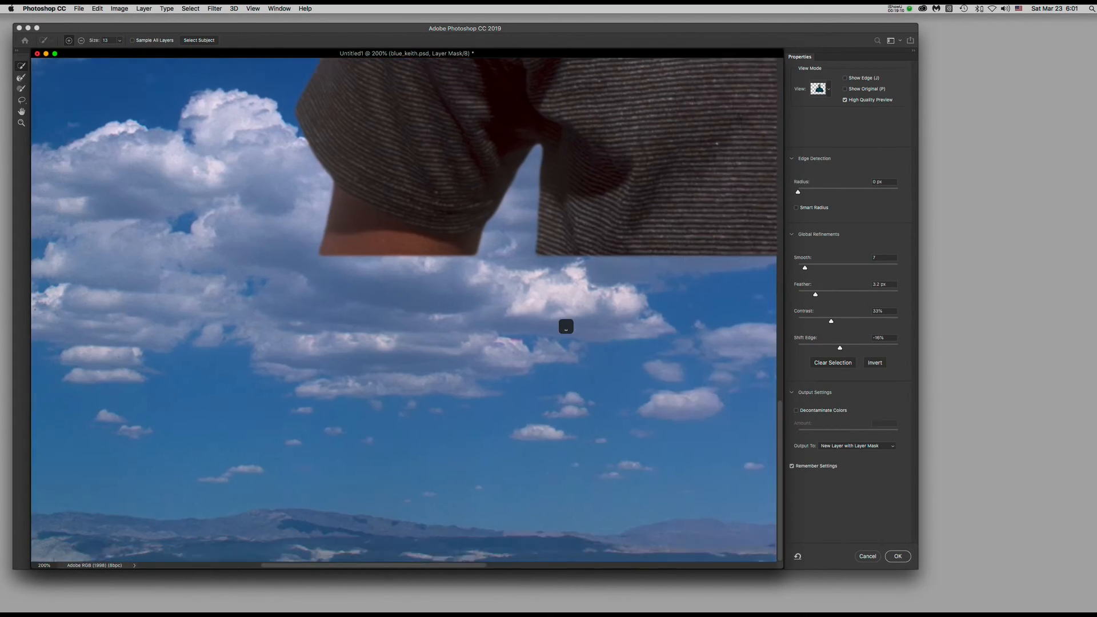
scroll(566, 326, "up", 3)
scroll(566, 326, "right", 8)
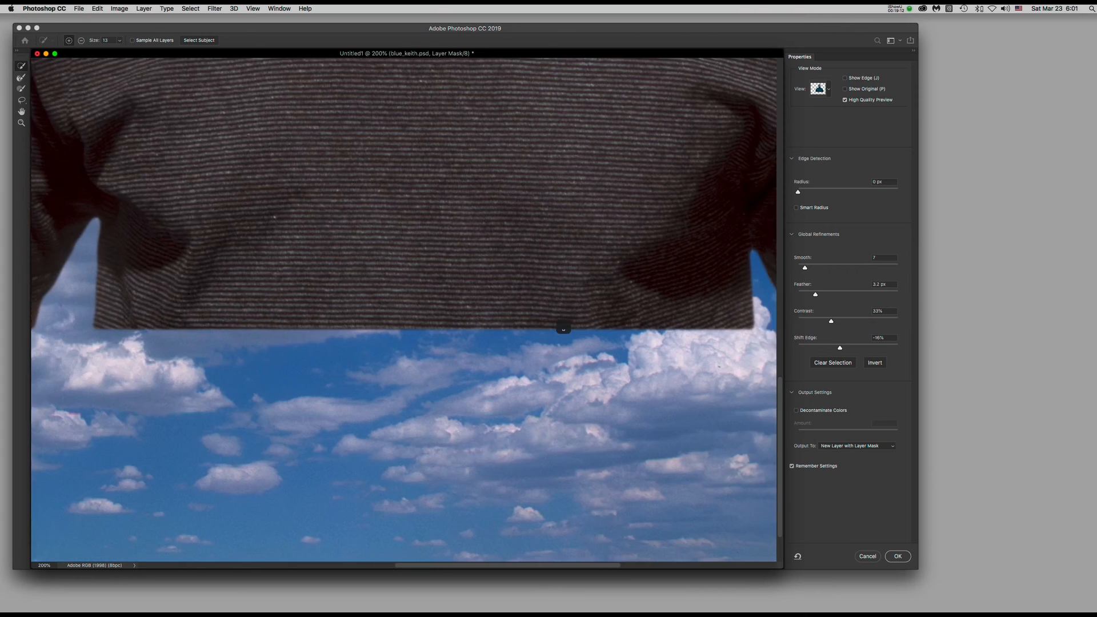
scroll(562, 327, "right", 2)
scroll(563, 327, "up", 10)
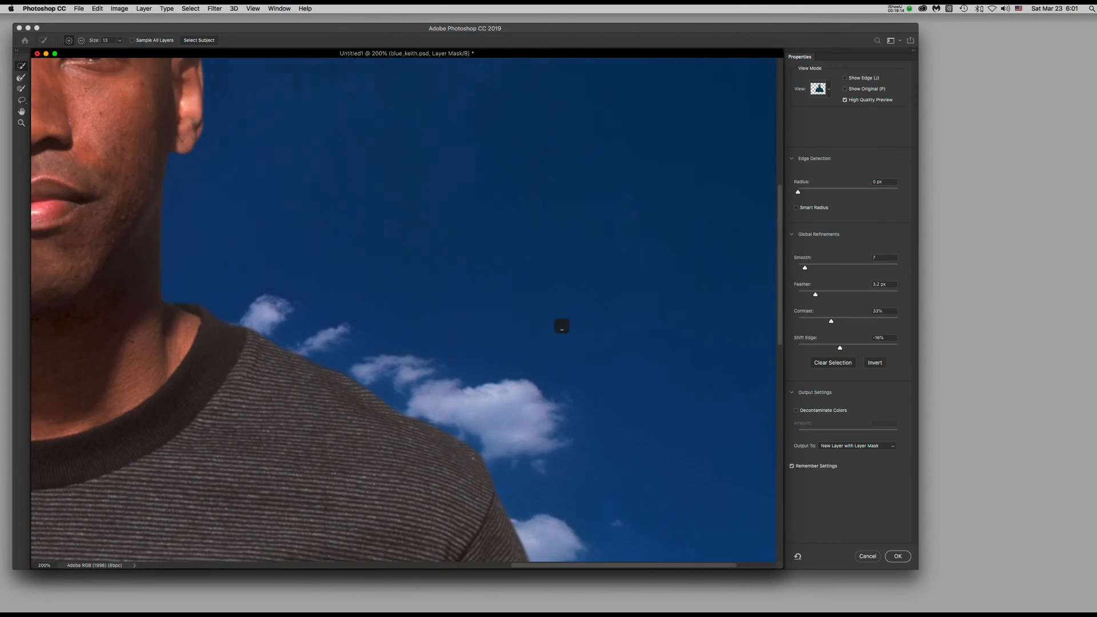
scroll(563, 327, "up", 6)
scroll(563, 327, "left", 6)
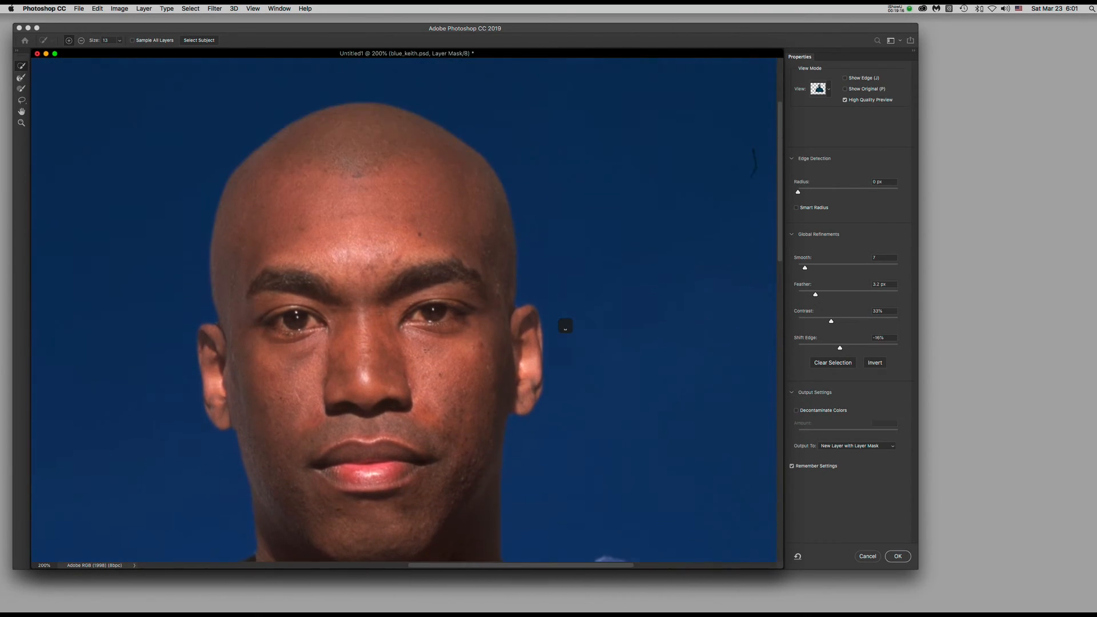
scroll(566, 326, "down", 3)
scroll(565, 327, "left", 1)
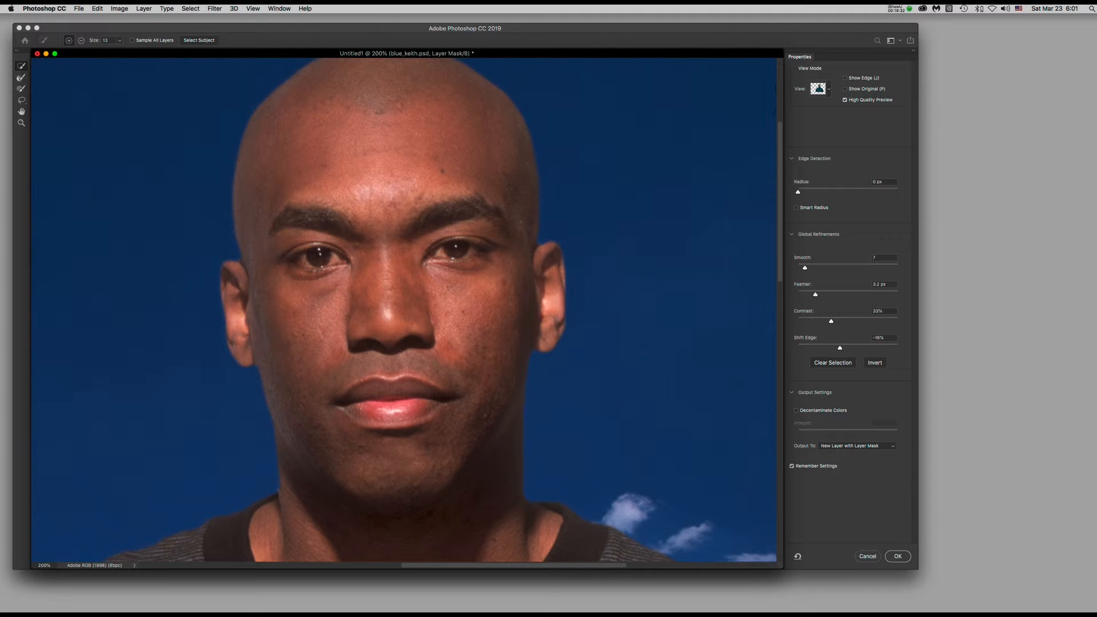
- Apply the refinement to a new masked layer and show the original portrait layer beneath it
left_click(898, 556)
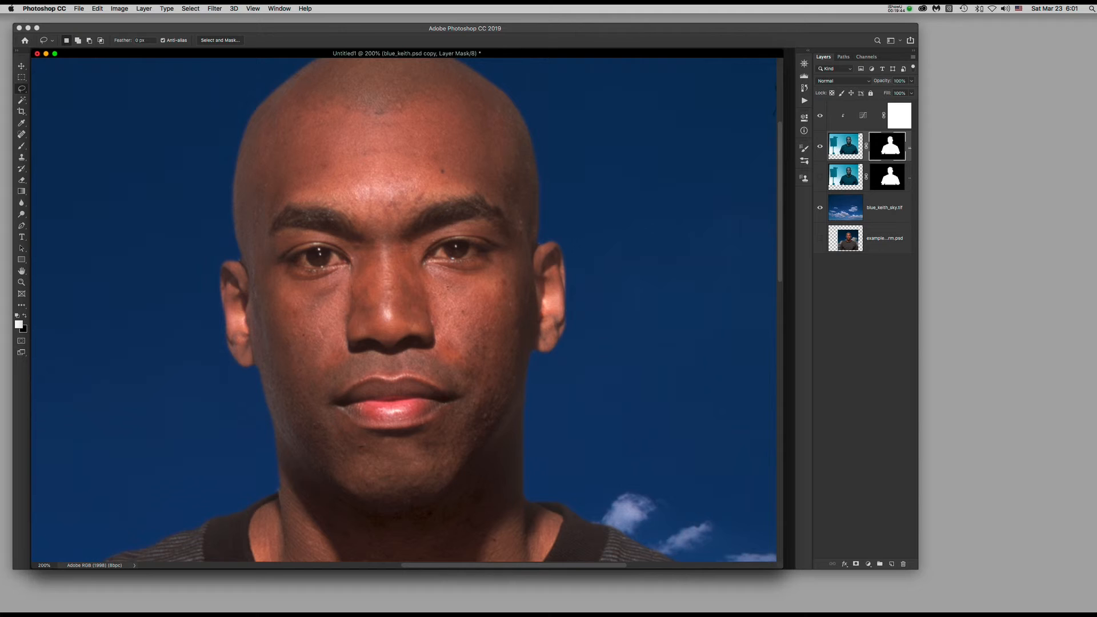
left_click(821, 177)
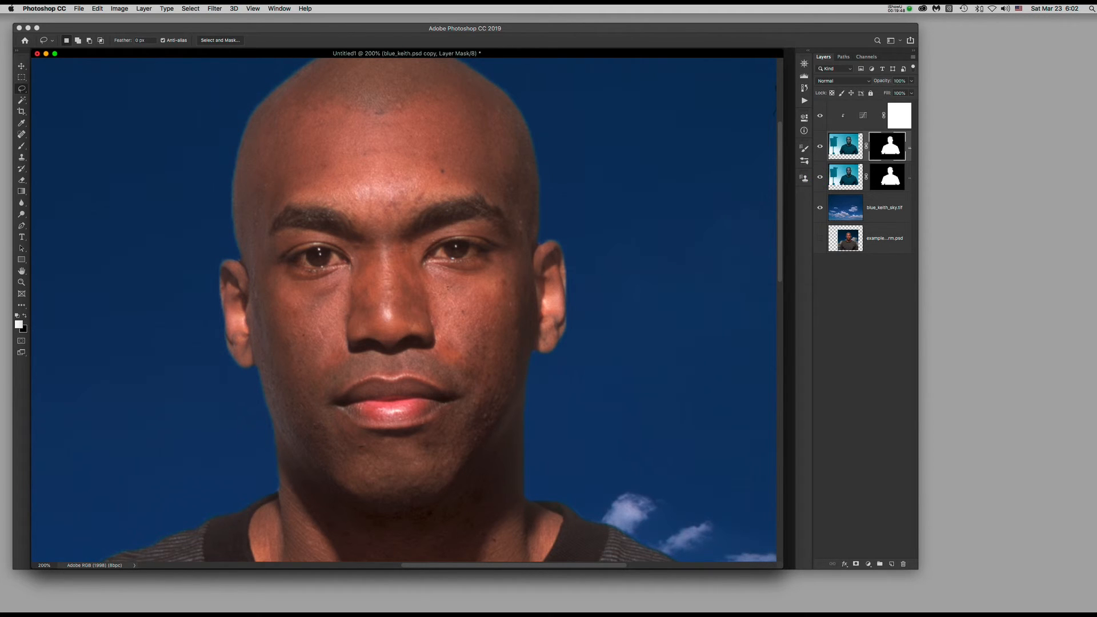
- Hide the original blue_keith.psd layer and check the whole composite with the refined copy's mask off and on
left_click(821, 177)
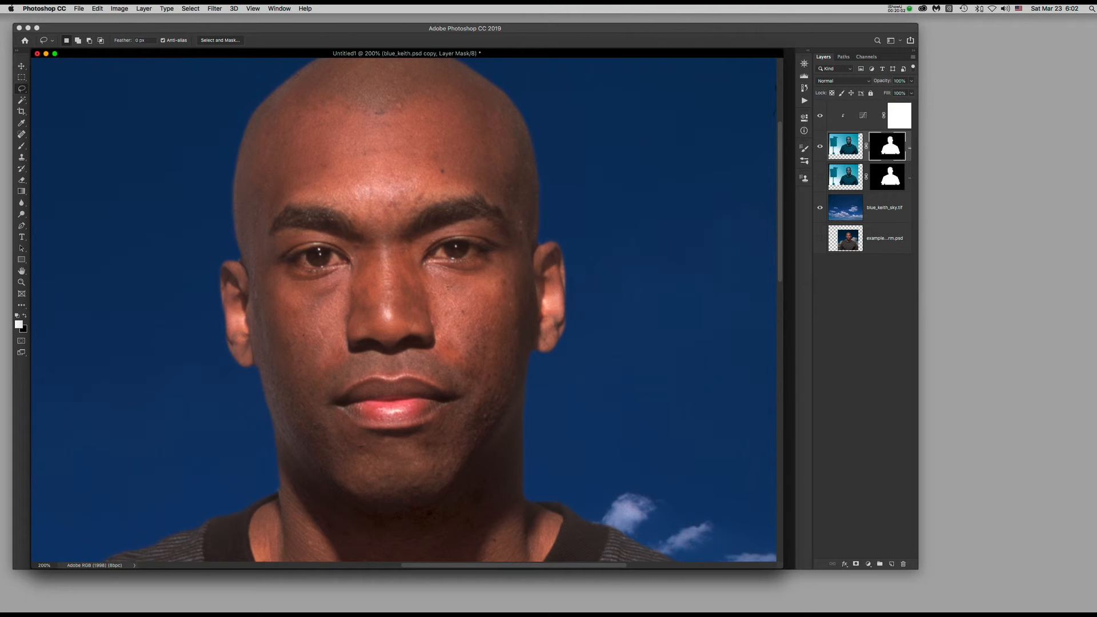
key("super+0")
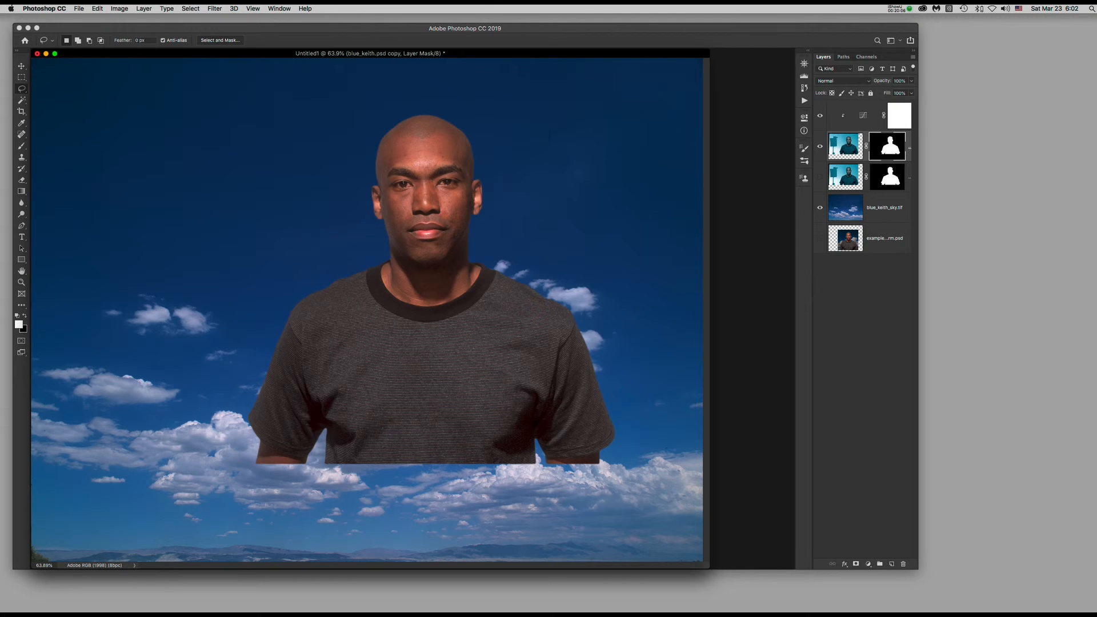
left_click(889, 148, "shift")
left_click(889, 148, "shift")
left_click(888, 148, "shift")
left_click_drag(811, 223, 752, 226)
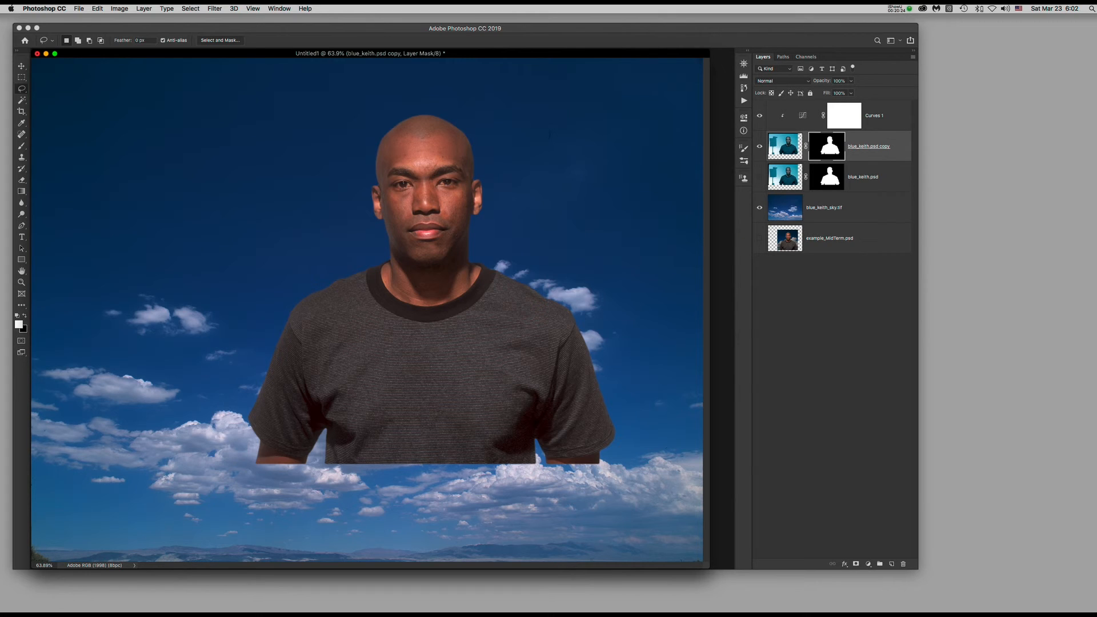
- Link the two portrait layers and move them down until the shirt's cut-off hem meets the image's bottom edge
left_click(894, 176, "shift")
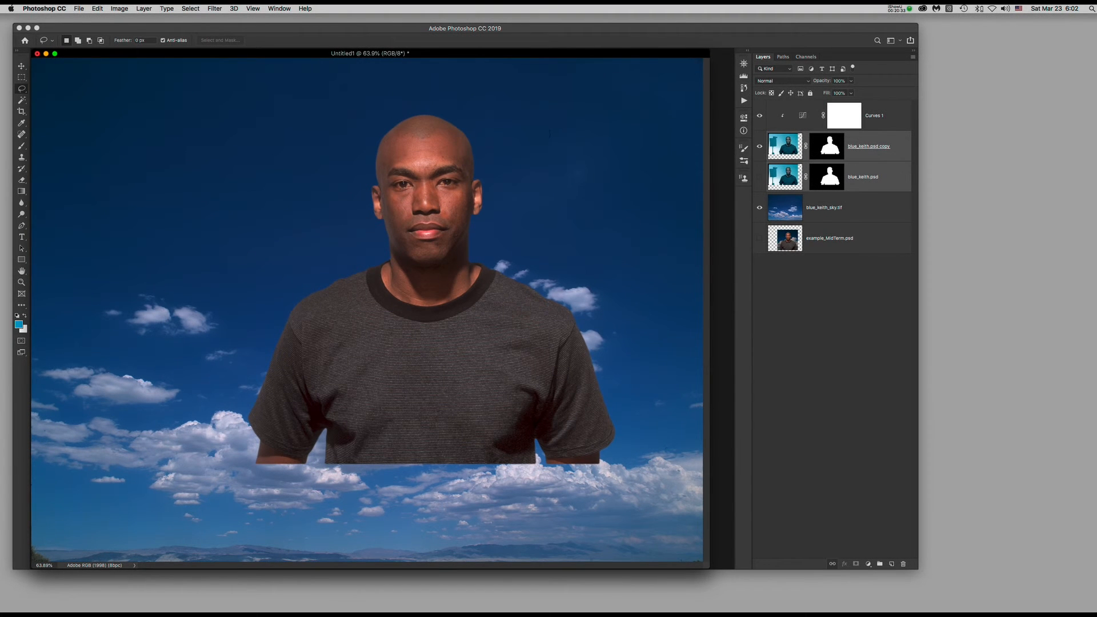
left_click(420, 288)
left_click(877, 146)
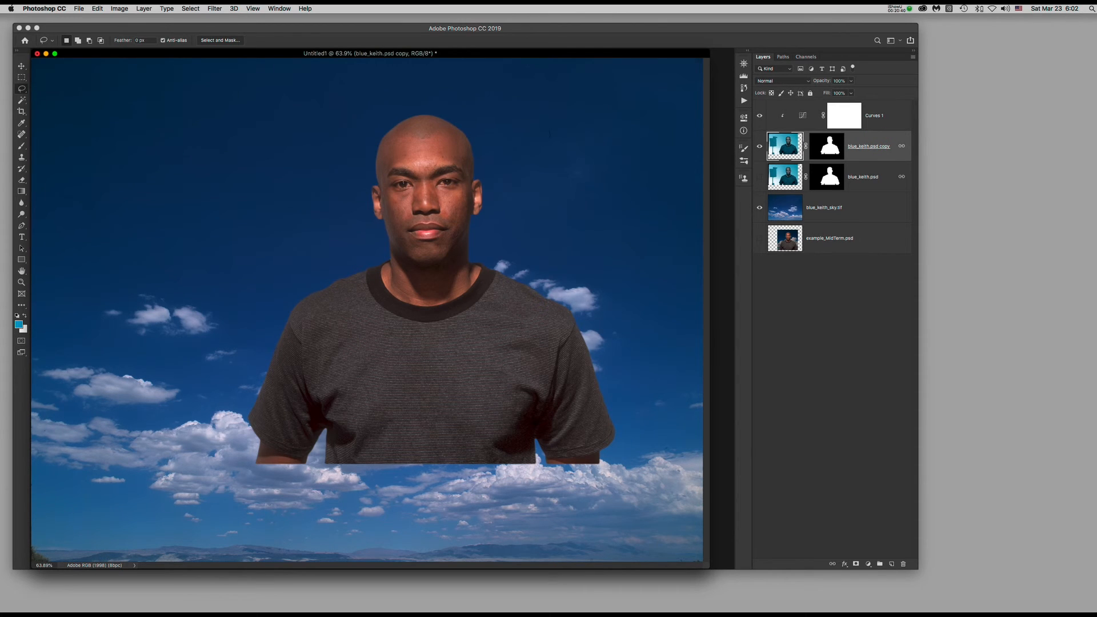
key("v")
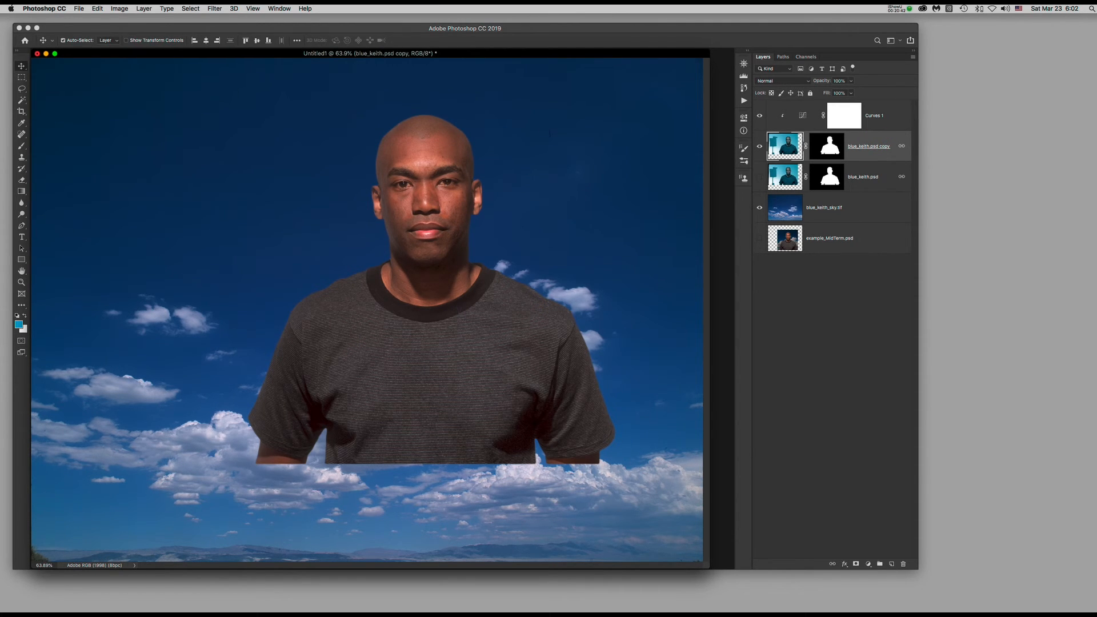
left_click_drag(439, 278, 441, 376)
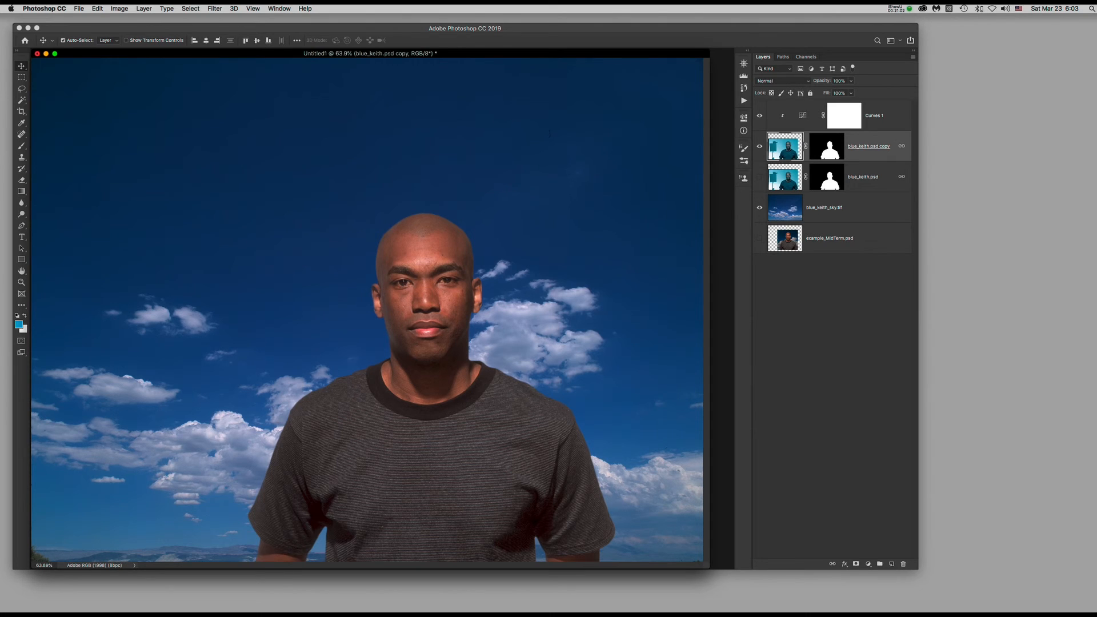
- Crop the composite to a nearly square frame around the man's head and torso, keeping Delete Cropped Pixels on
key("c")
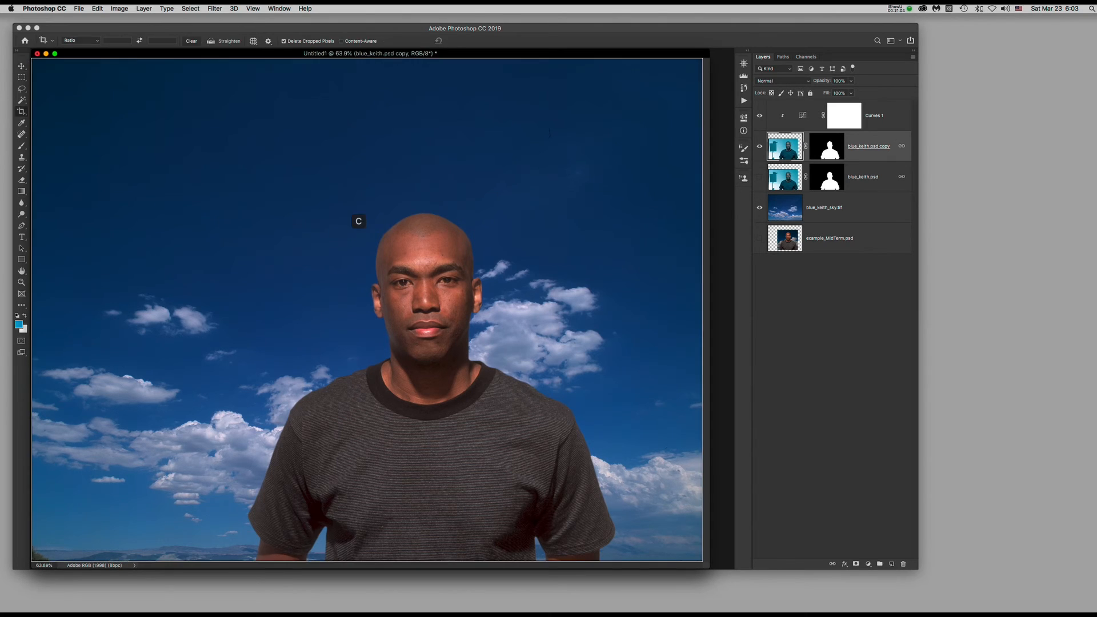
left_click_drag(225, 191, 632, 560)
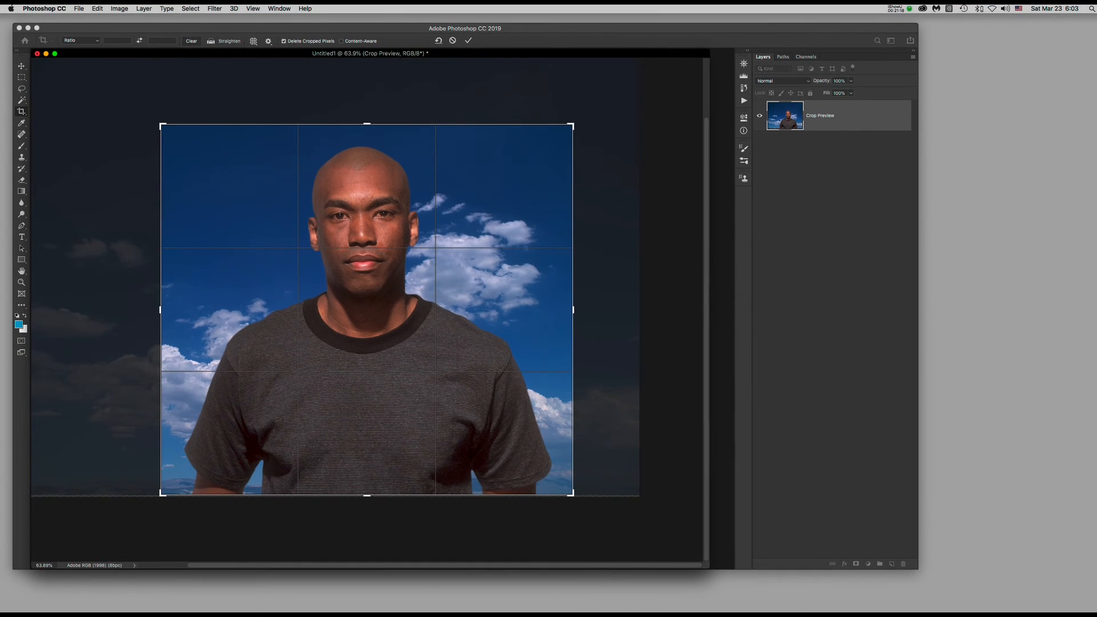
left_click(284, 41)
left_click(285, 42)
key("Return")
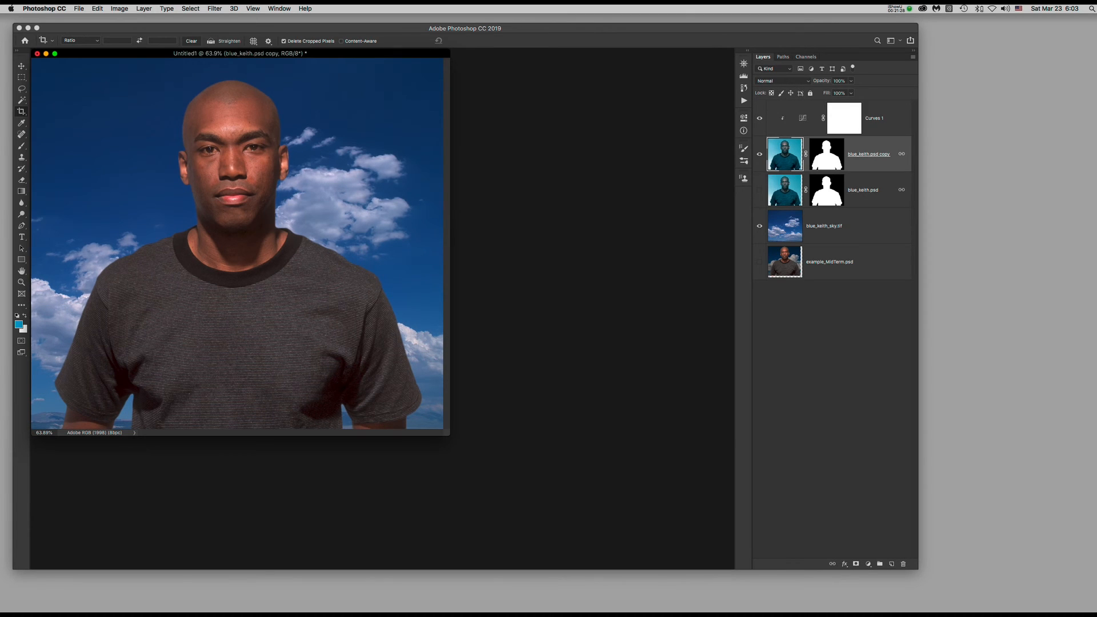
left_click_drag(449, 434, 720, 520)
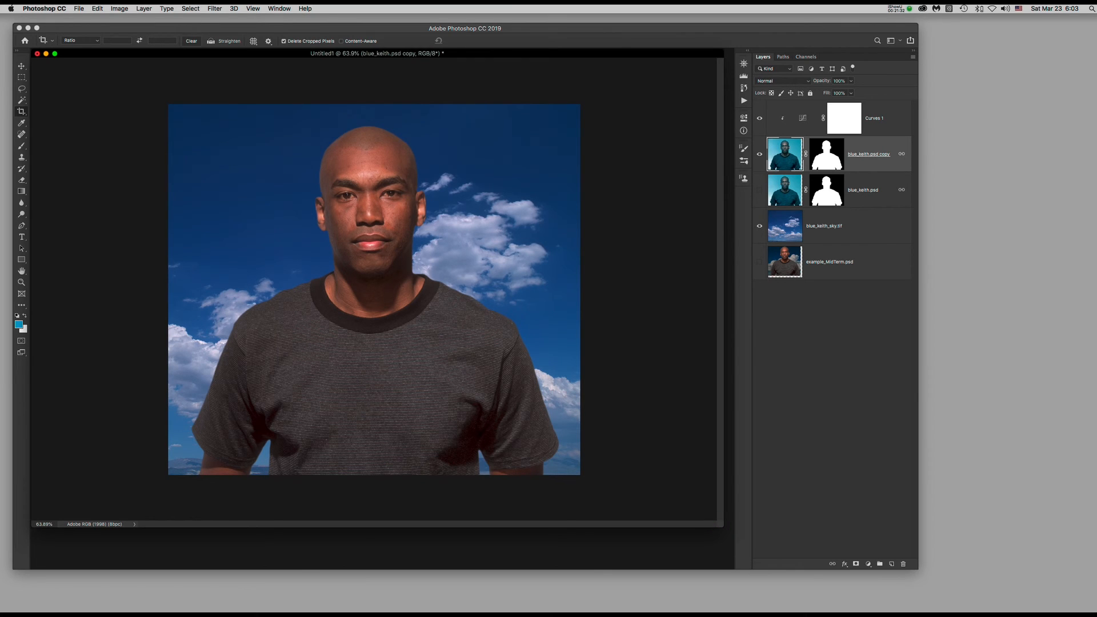
- Compare the cropped composite with the example_MidTerm.psd layer shown alone, leaving the example and the original portrait layer hidden
left_click(871, 231)
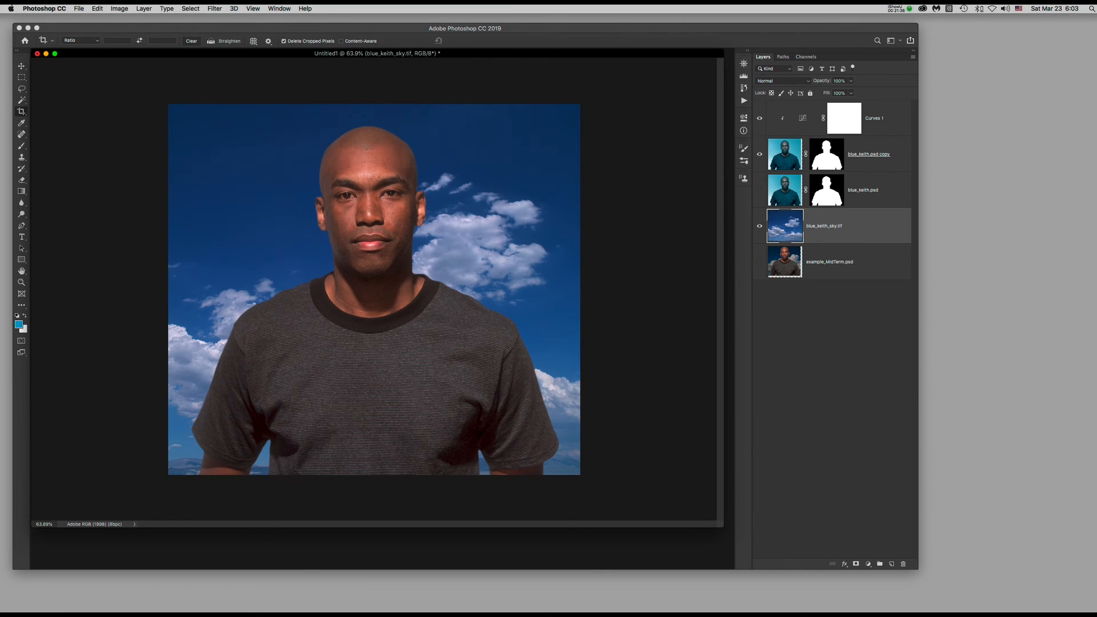
left_click(760, 262)
left_click(760, 261, "alt")
left_click(760, 262, "alt")
left_click(759, 262, "alt")
left_click(759, 262, "alt")
left_click(759, 261, "alt")
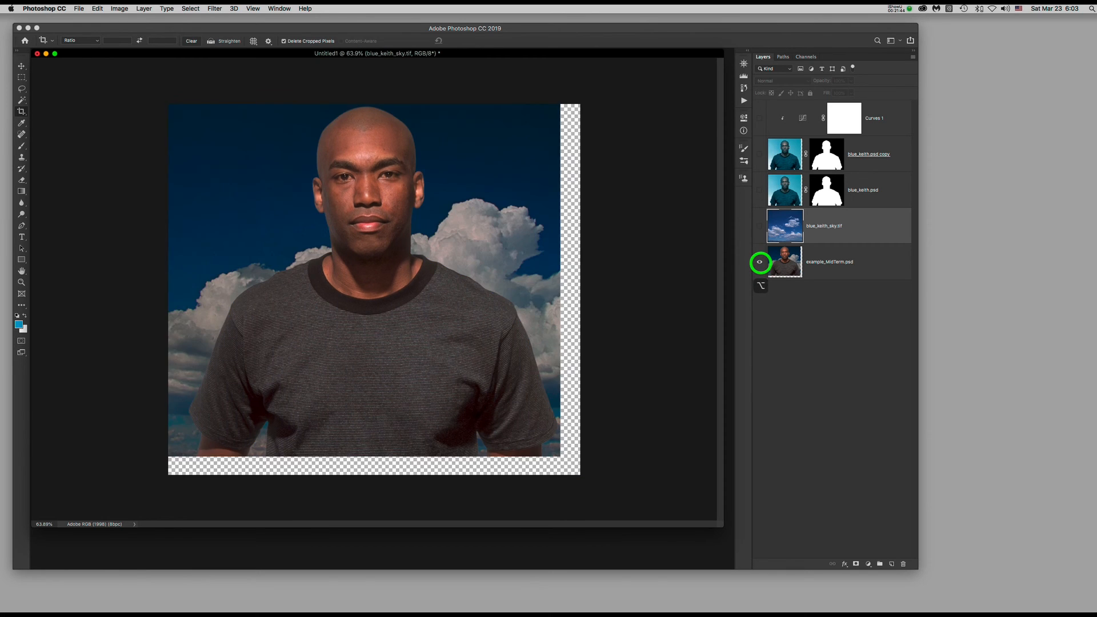
left_click(760, 262, "alt")
left_click(759, 262, "alt")
left_click(759, 262, "alt")
left_click(759, 190)
left_click(760, 189)
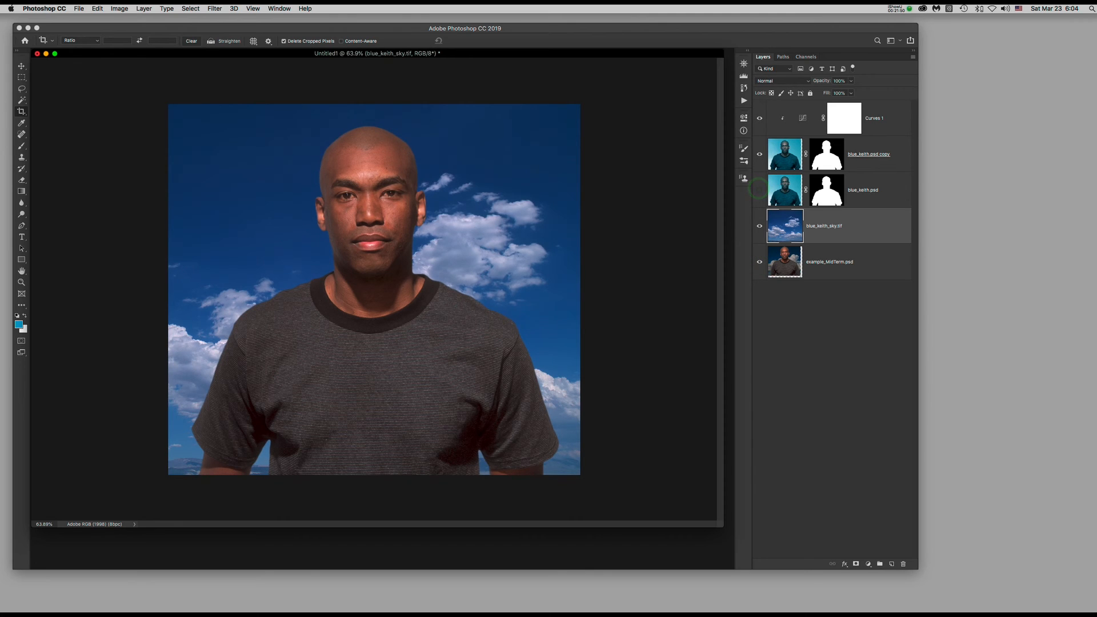
left_click(759, 262)
- Add a Curves adjustment above the blue_keith_sky.tif layer with an S-curve mapping input 64 to 50 and 191 to 195
left_click(861, 226)
left_click(868, 564)
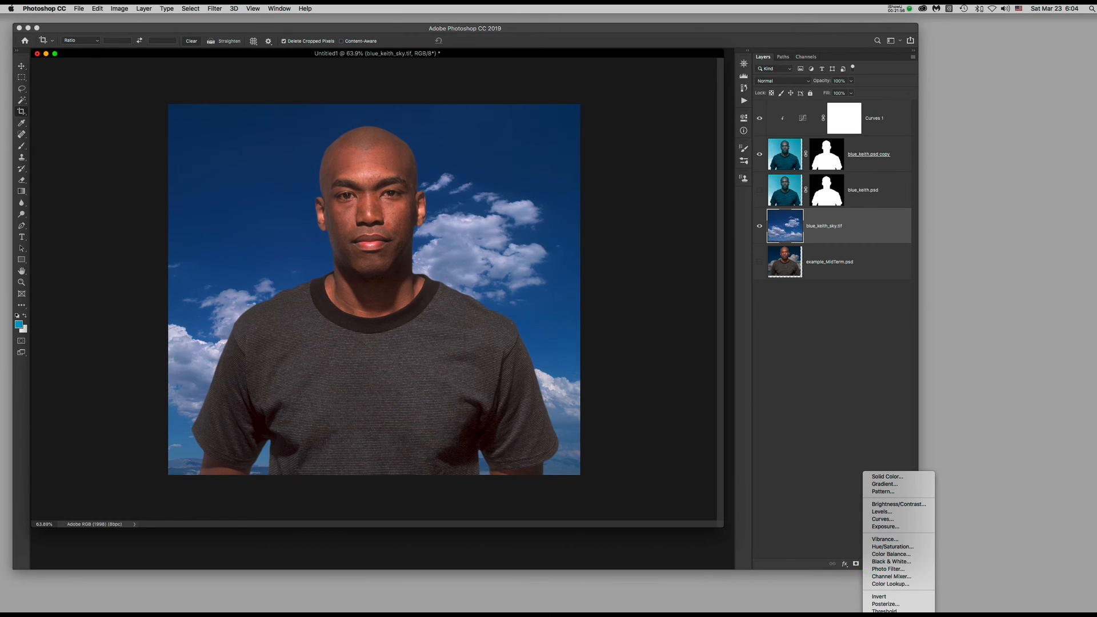
left_click(883, 519)
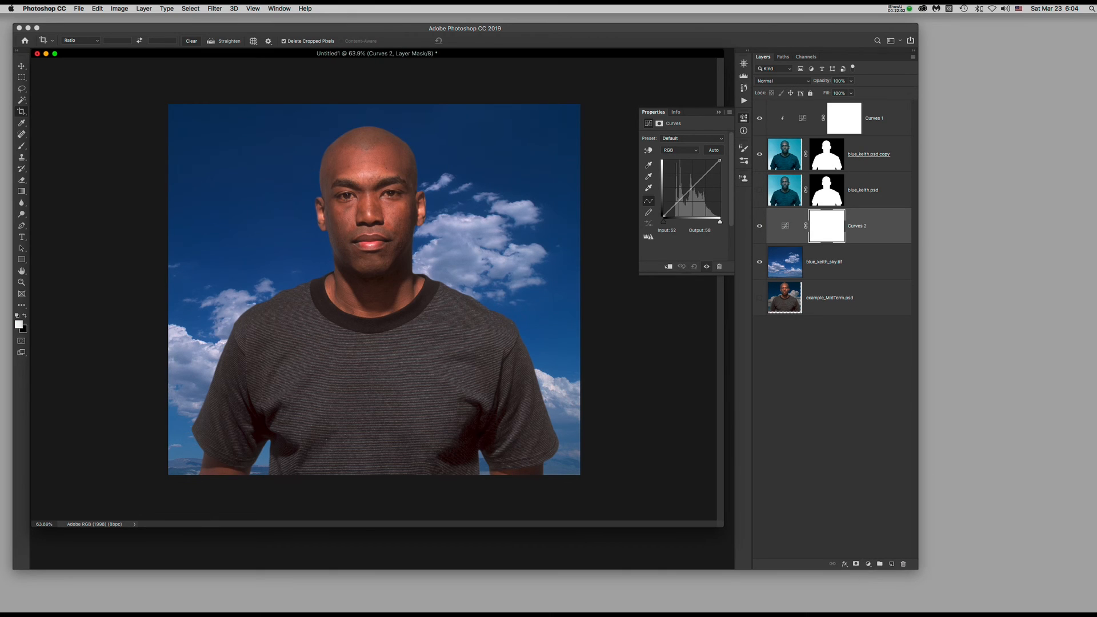
left_click_drag(677, 204, 679, 205)
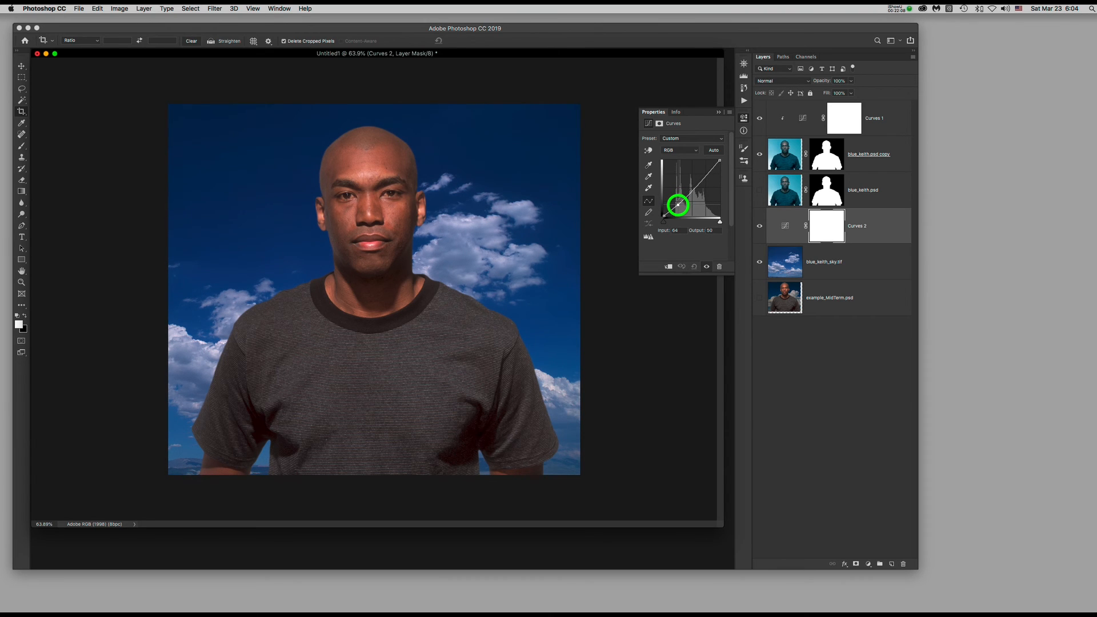
left_click_drag(678, 204, 706, 173)
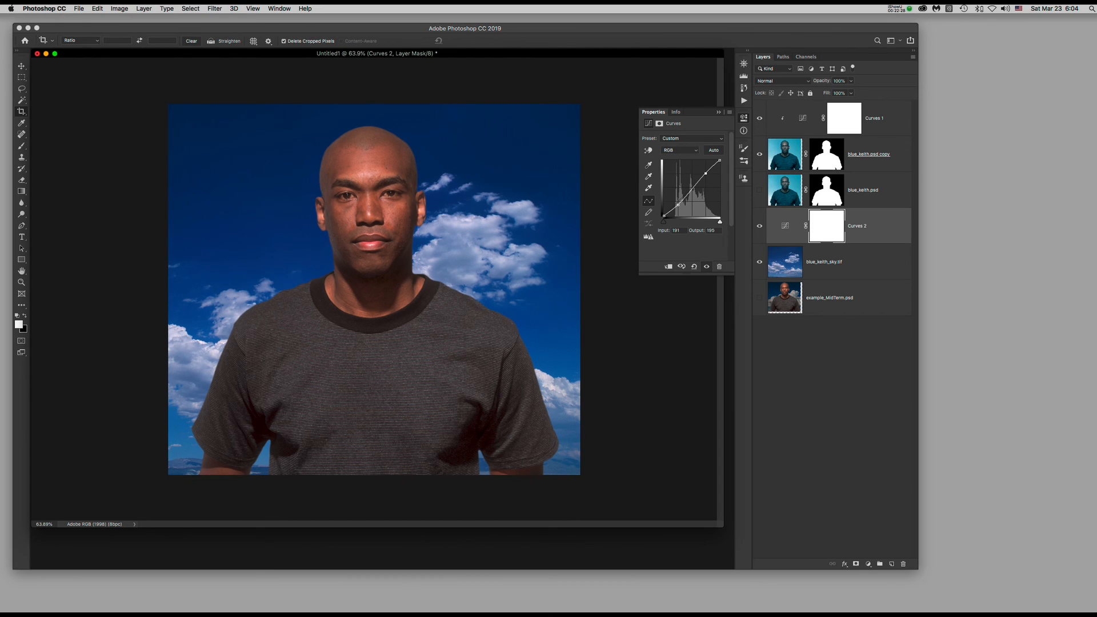
- Compare the sky with and without its Curves adjustment, and the composite against the example_MidTerm.psd layer shown alone
left_click(707, 267)
left_click(707, 266)
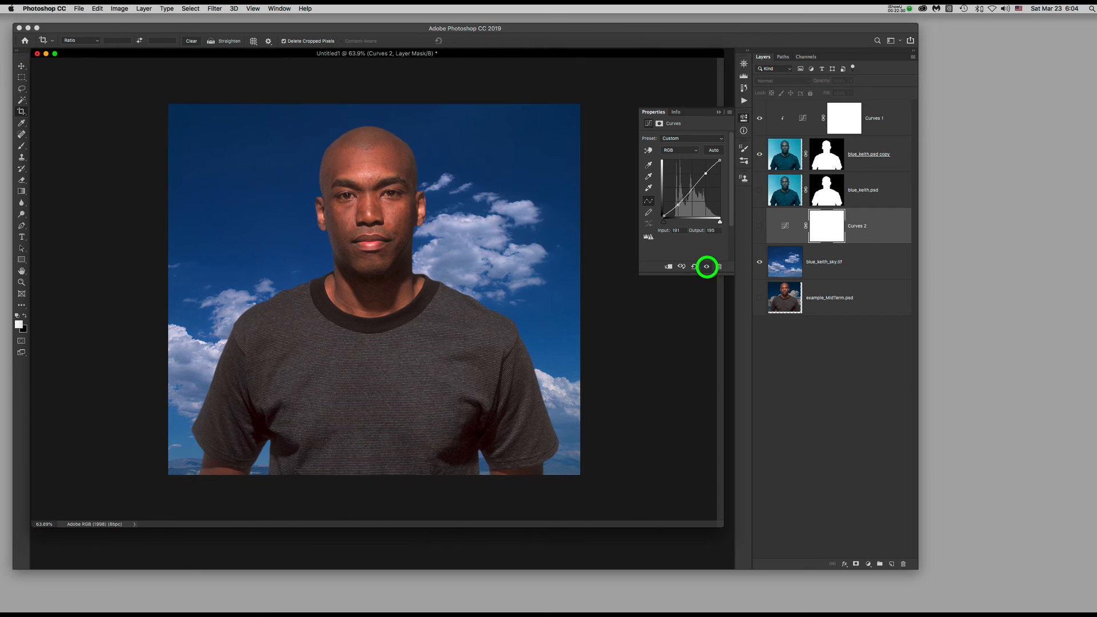
left_click(707, 266)
left_click(707, 266)
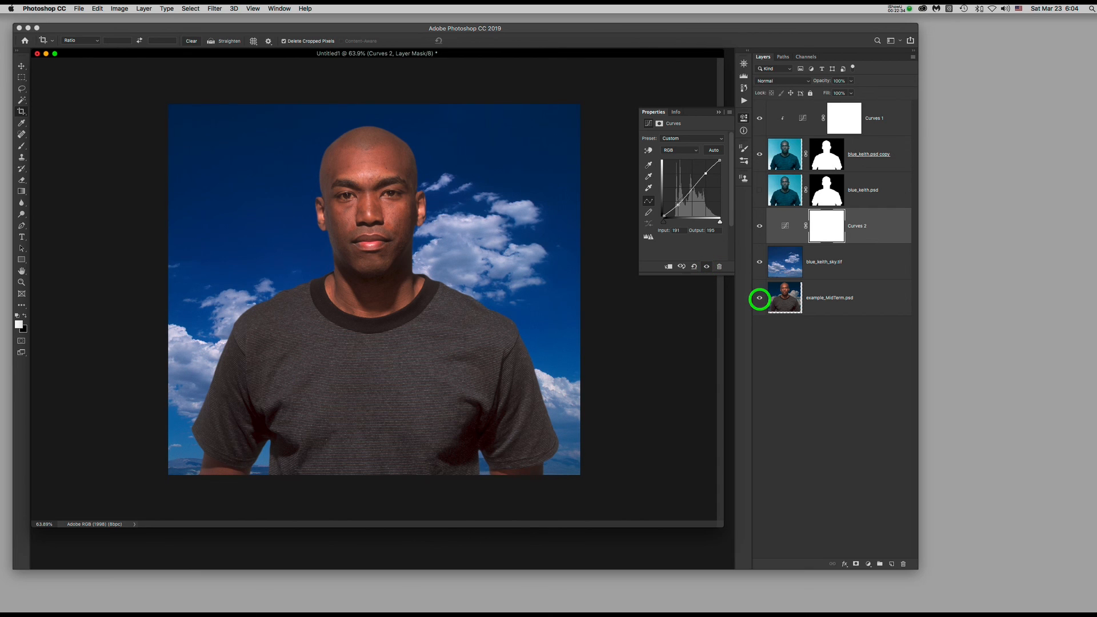
left_click(759, 298, "alt")
left_click(760, 298, "alt")
left_click(760, 297, "alt")
left_click(760, 297, "alt")
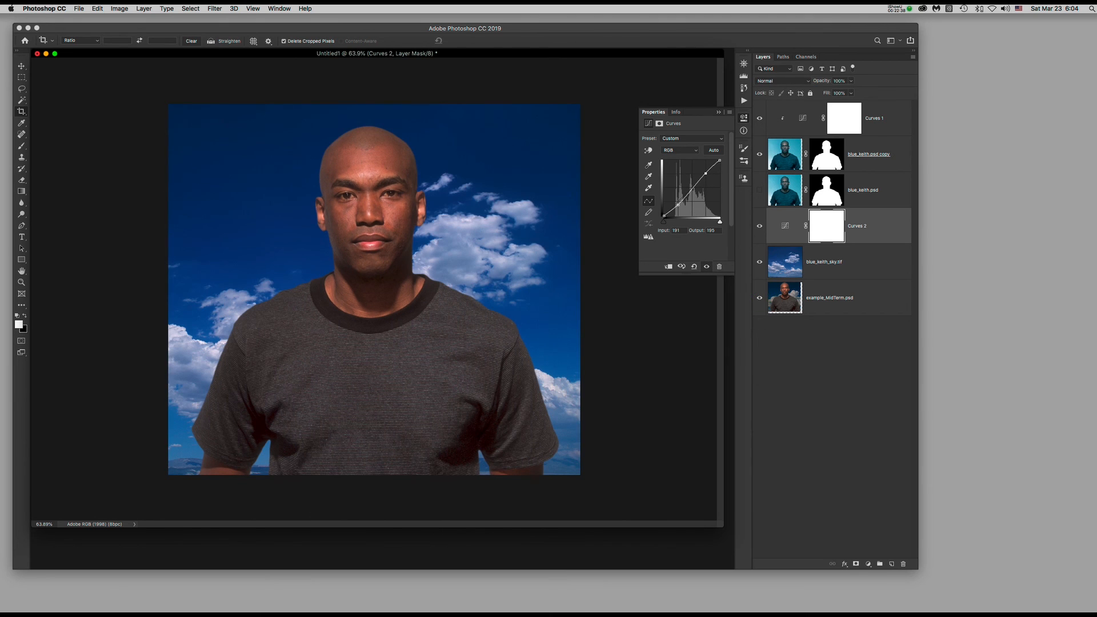